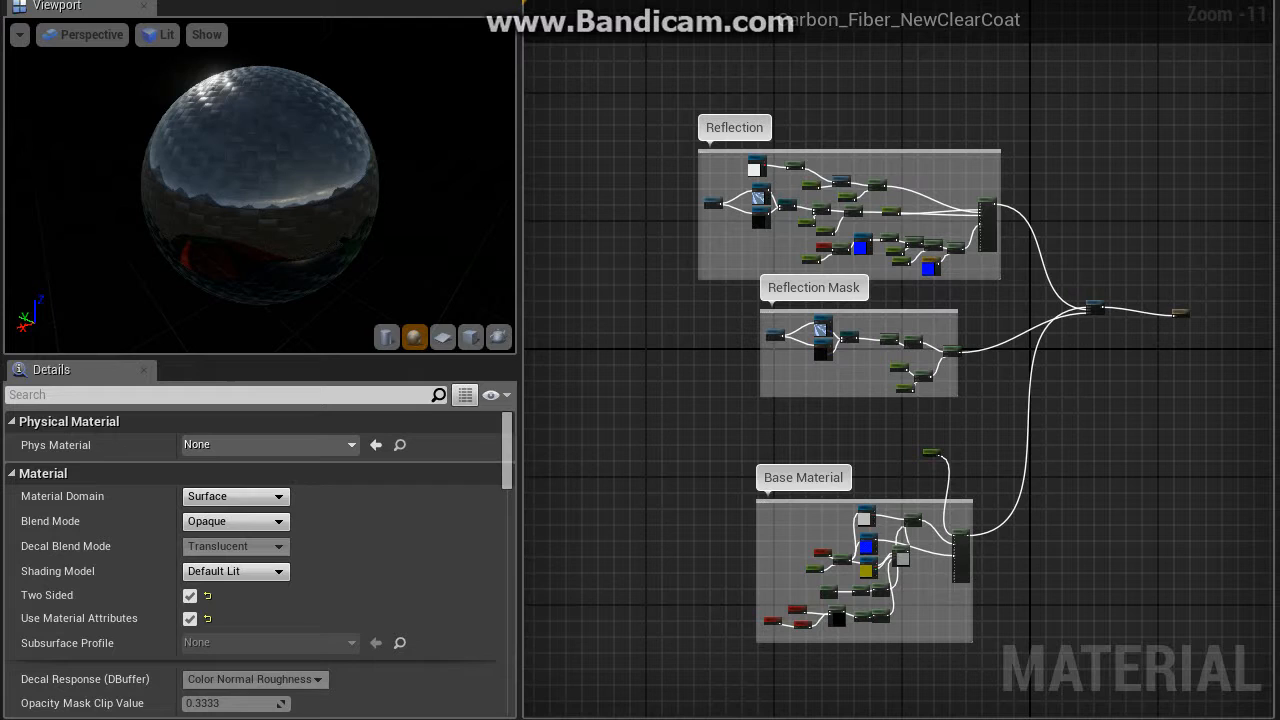
Step: Preview the Base Material group's MakeMaterialAttributes node on its own and rotate the preview sphere to view the carbon fiber weave
right_drag(1046, 549, 1046, 335)
scroll(1045, 400, up, 4)
right_drag(860, 327, 1083, 424)
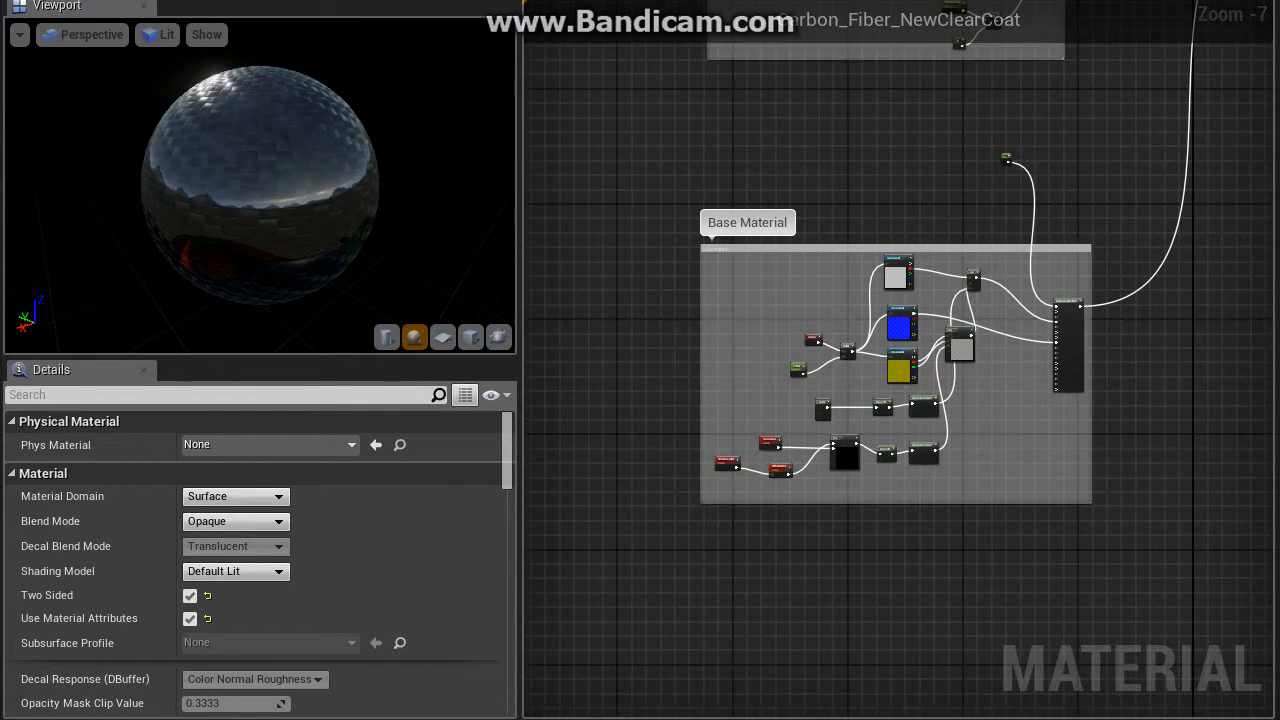
scroll(1083, 420, up, 3)
scroll(1060, 264, down, 1)
click(1062, 212)
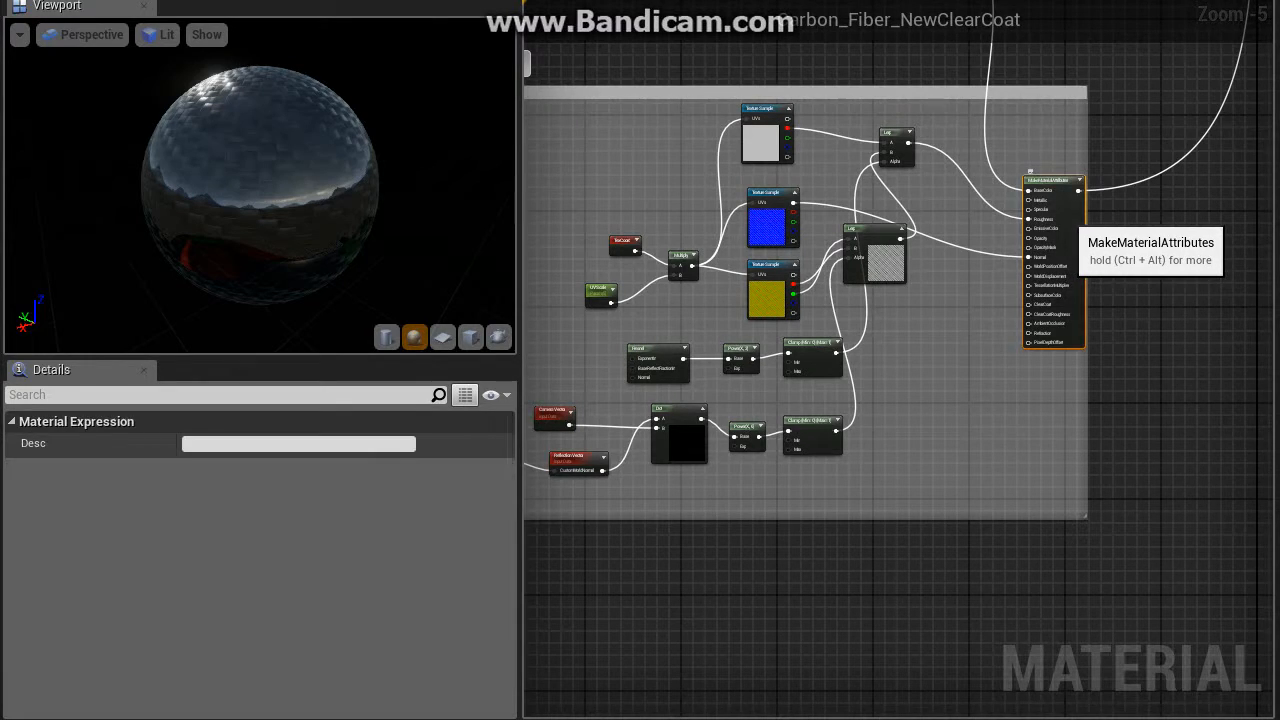
right_click(1064, 216)
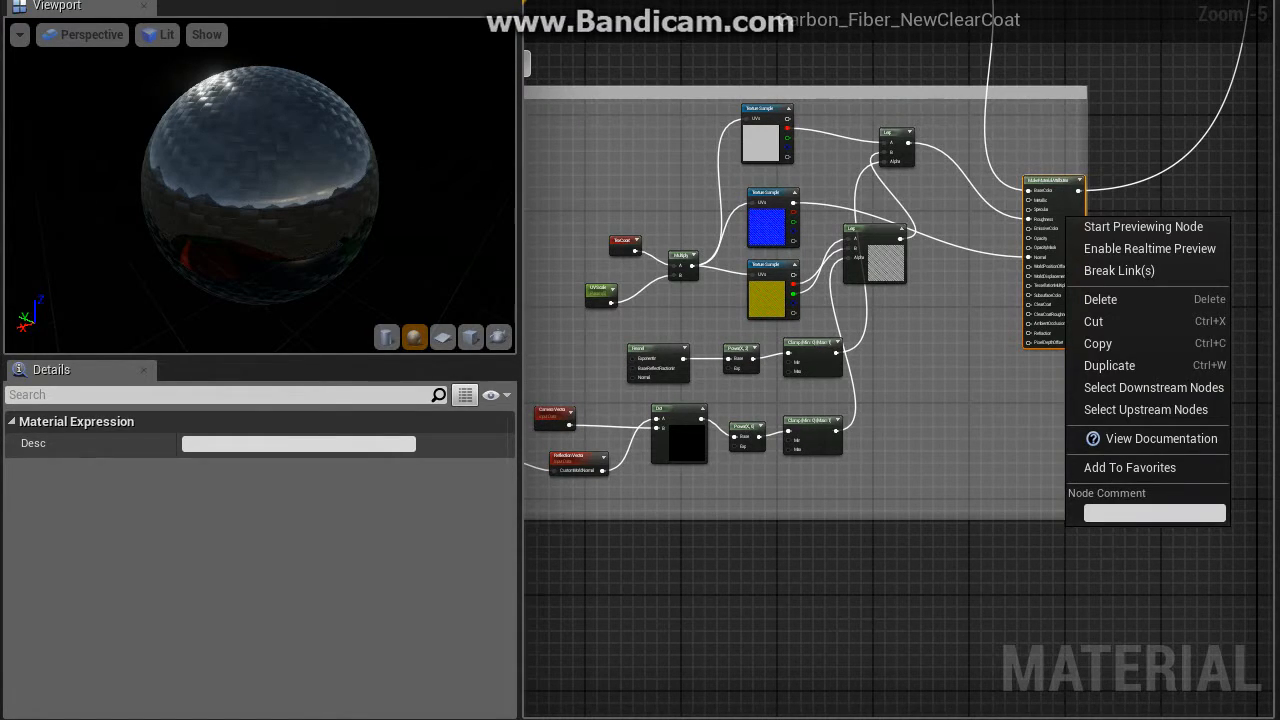
click(1143, 226)
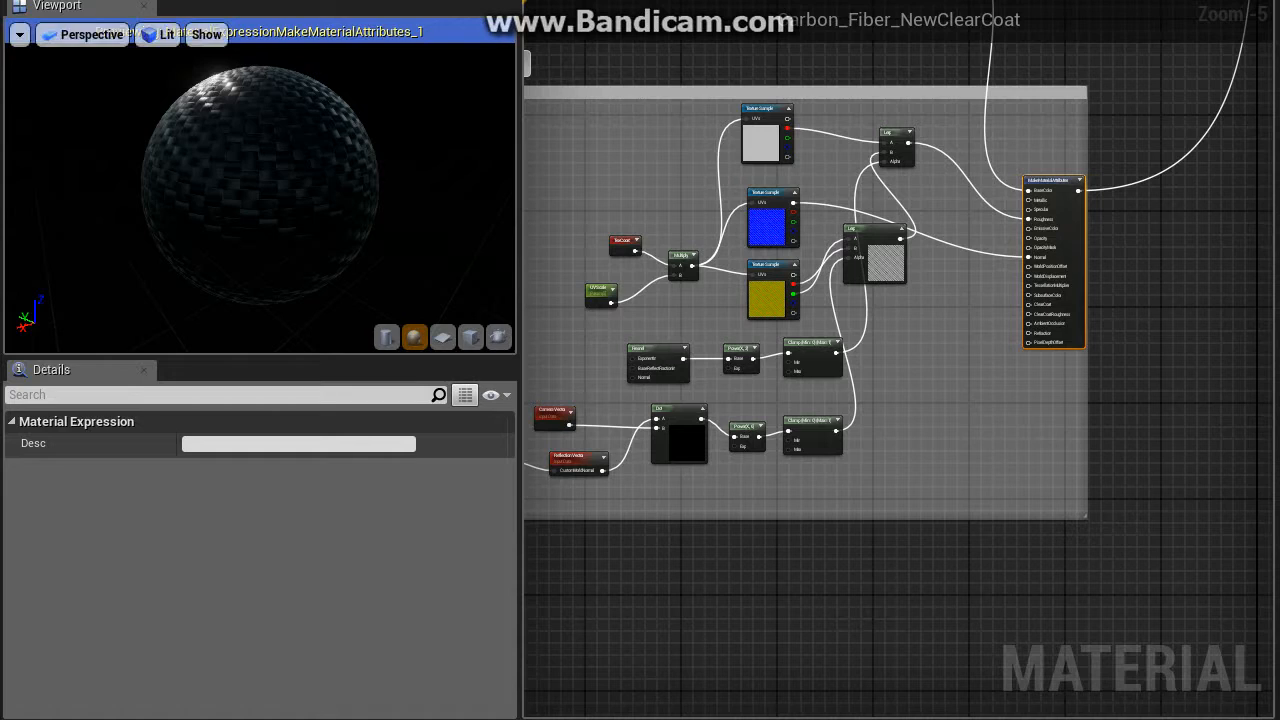
drag(260, 190, 136, 231)
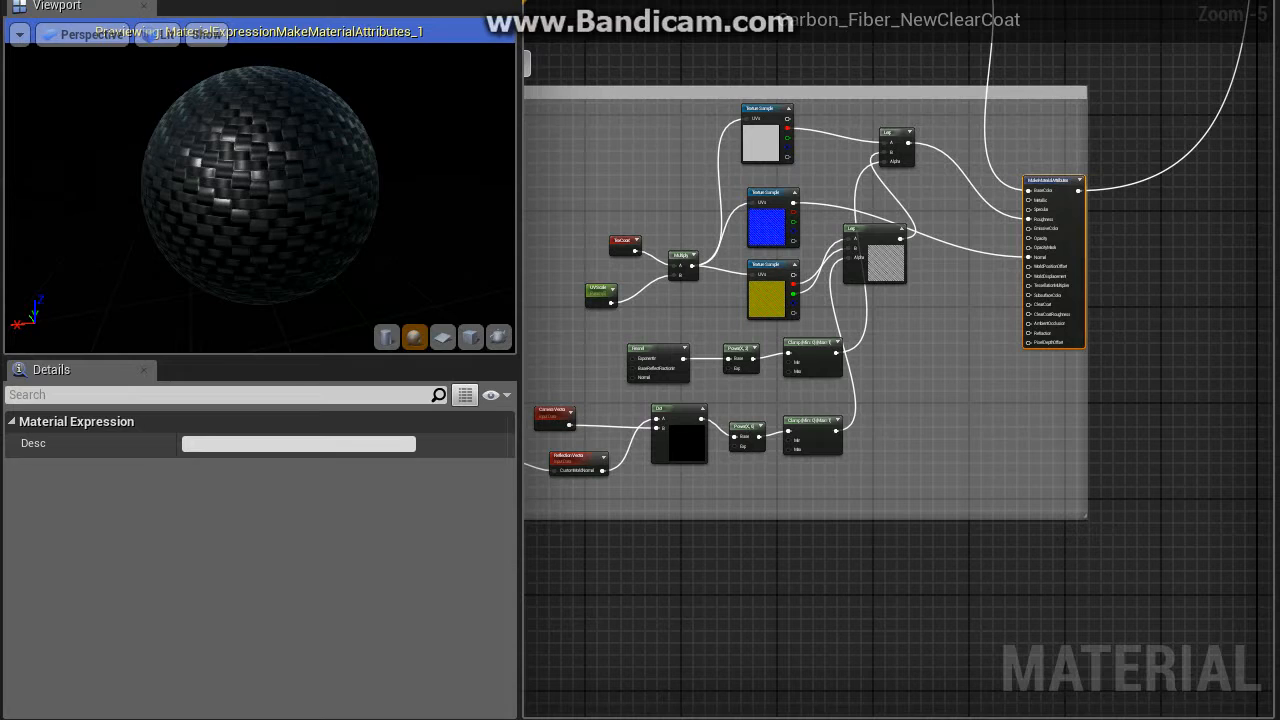
Step: Examine the constant feeding BaseColor and the Lerp nodes feeding Roughness on the Base Material's MakeMaterialAttributes node
right_drag(940, 262, 987, 476)
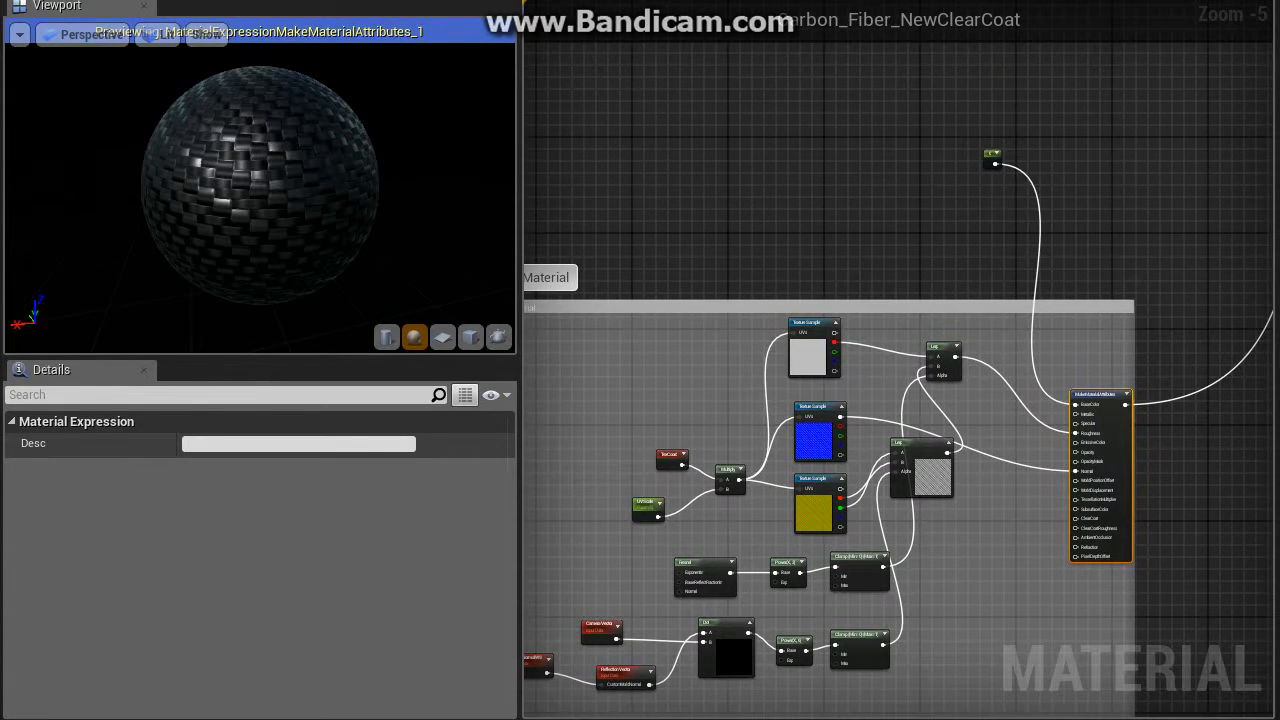
scroll(1260, 248, up, 3)
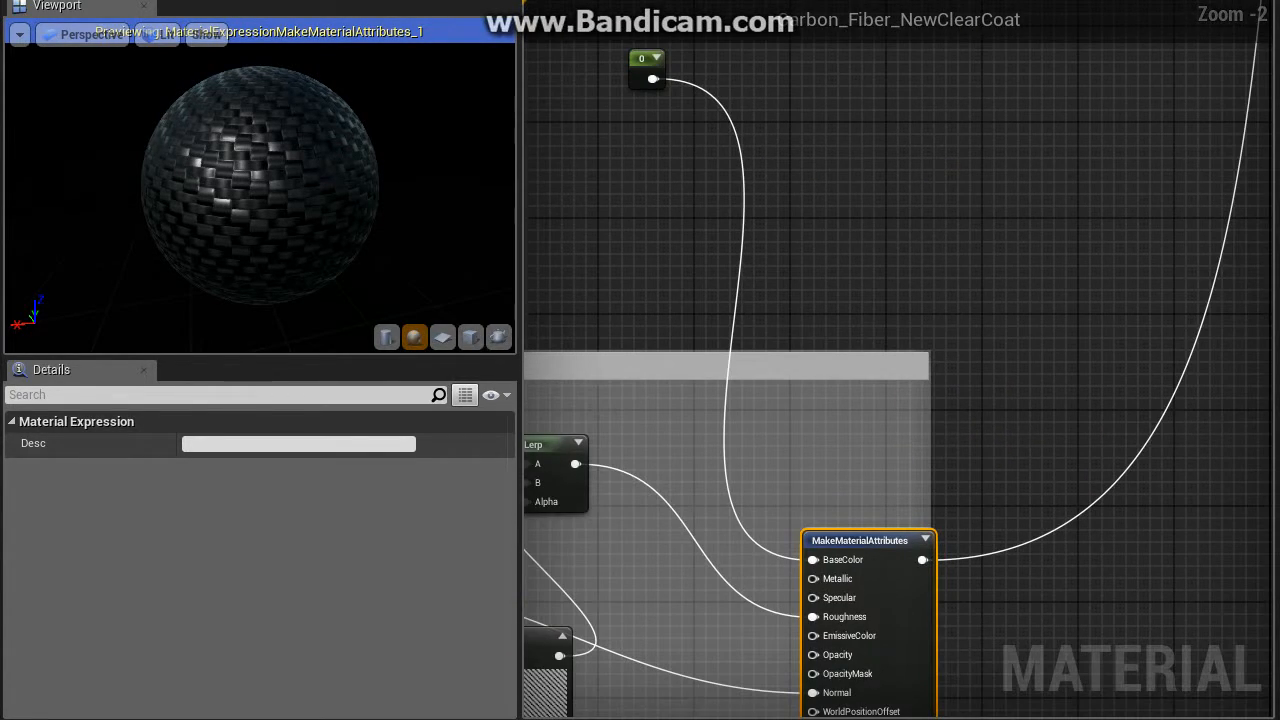
right_drag(1045, 160, 1181, 228)
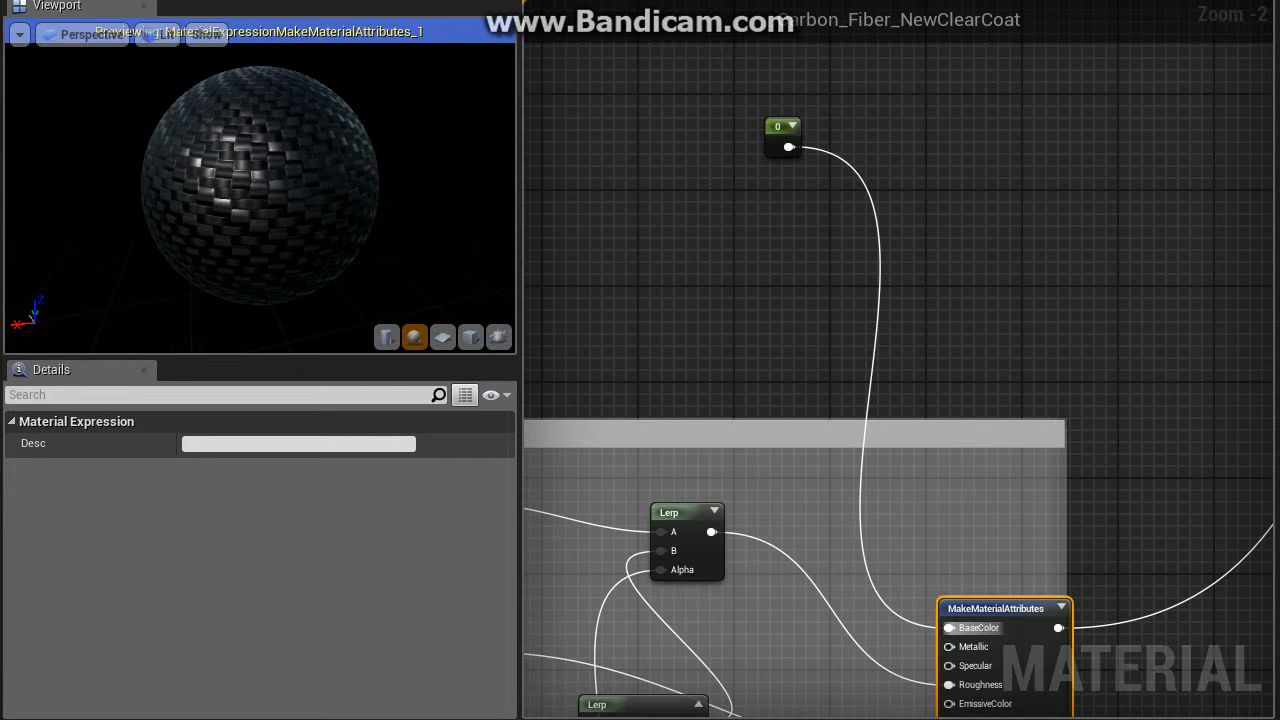
right_drag(800, 500, 978, 172)
scroll(998, 393, up, 1)
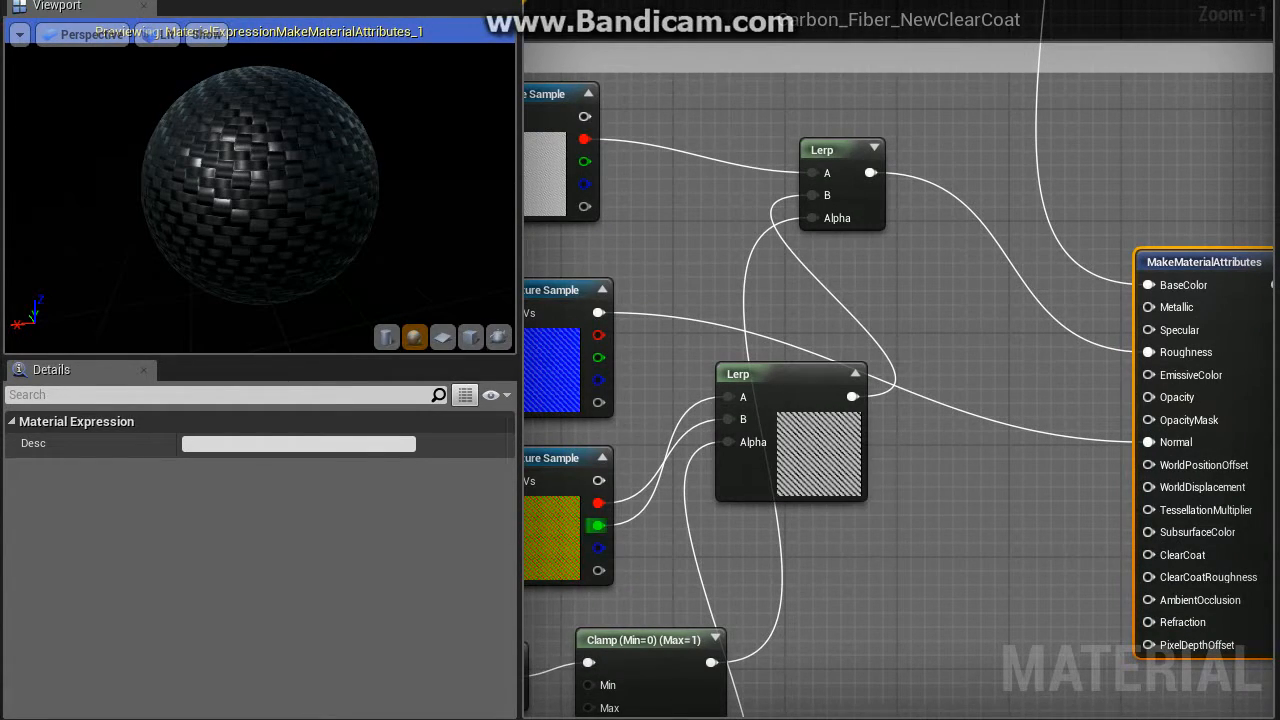
Step: Select the carbonfiber_normal Texture Sample and examine the TexCoord, UVScale and Multiply nodes that drive its UVs
right_drag(598, 525, 1020, 515)
scroll(1020, 515, up, 1)
click(975, 300)
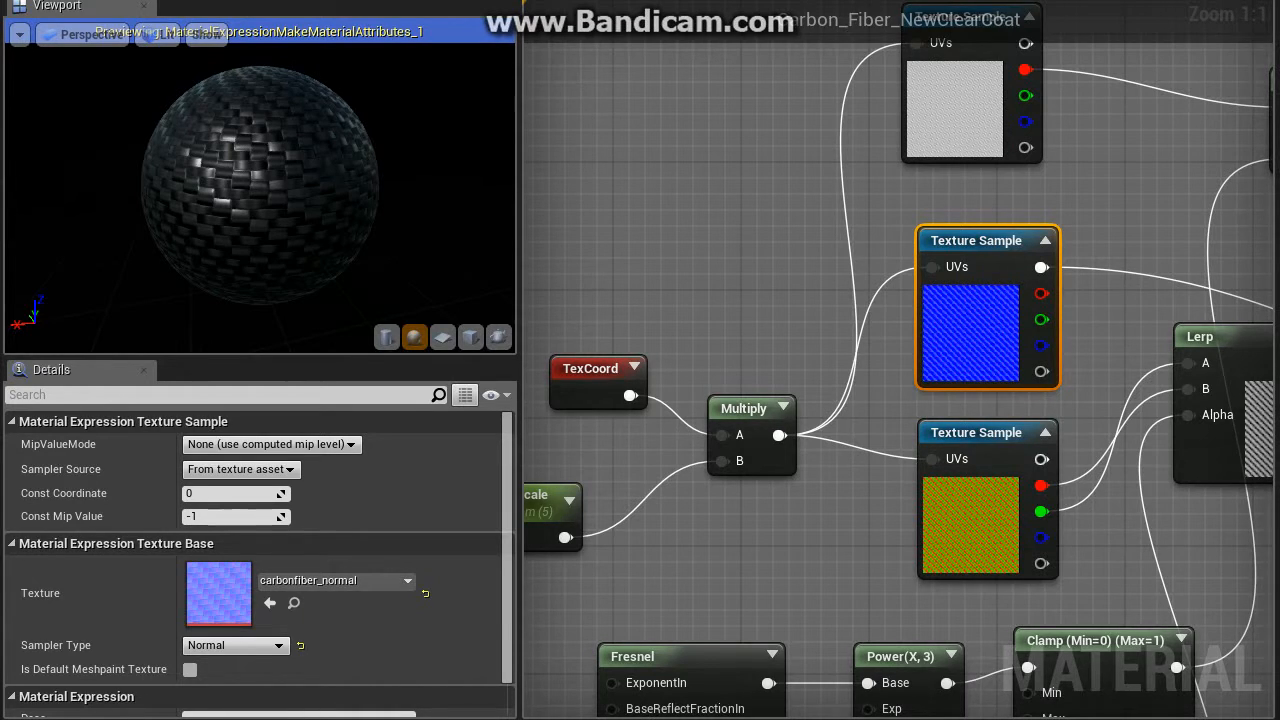
right_drag(760, 560, 921, 553)
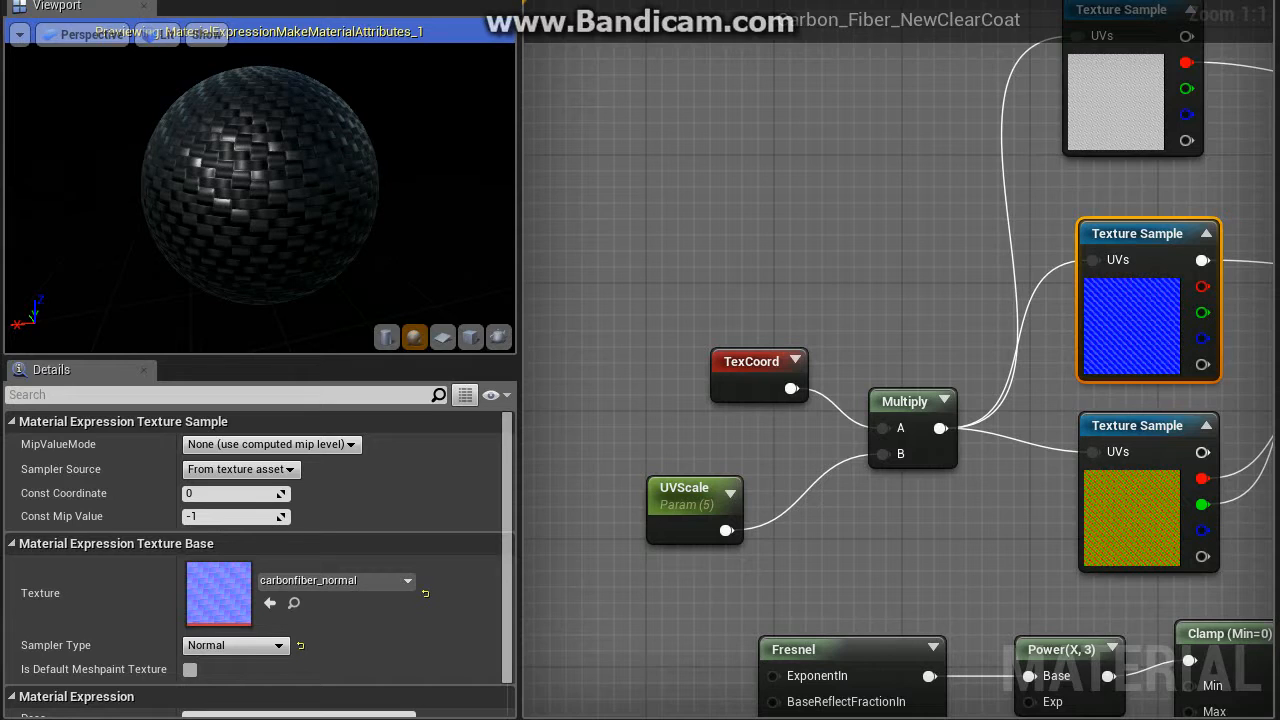
right_drag(961, 511, 677, 502)
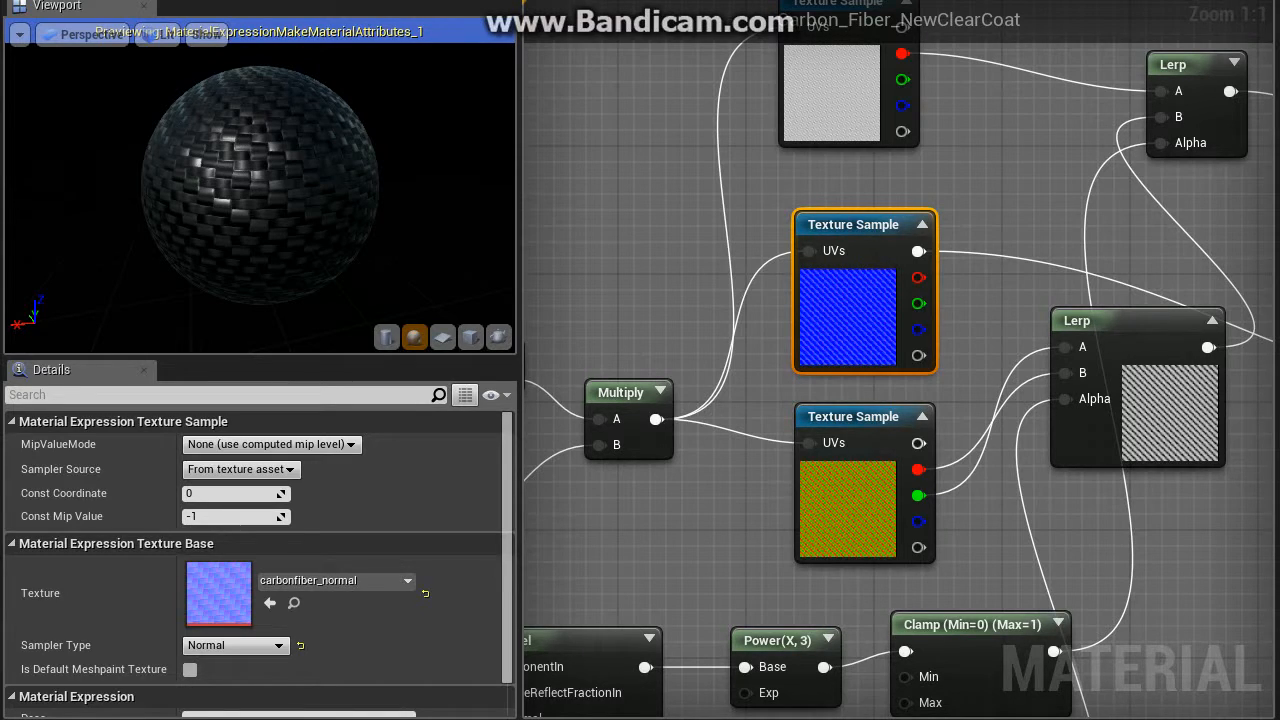
Step: Inspect the carbon fiber weave up close on the preview sphere from different angles
scroll(260, 198, up, 4)
scroll(260, 198, down, 2)
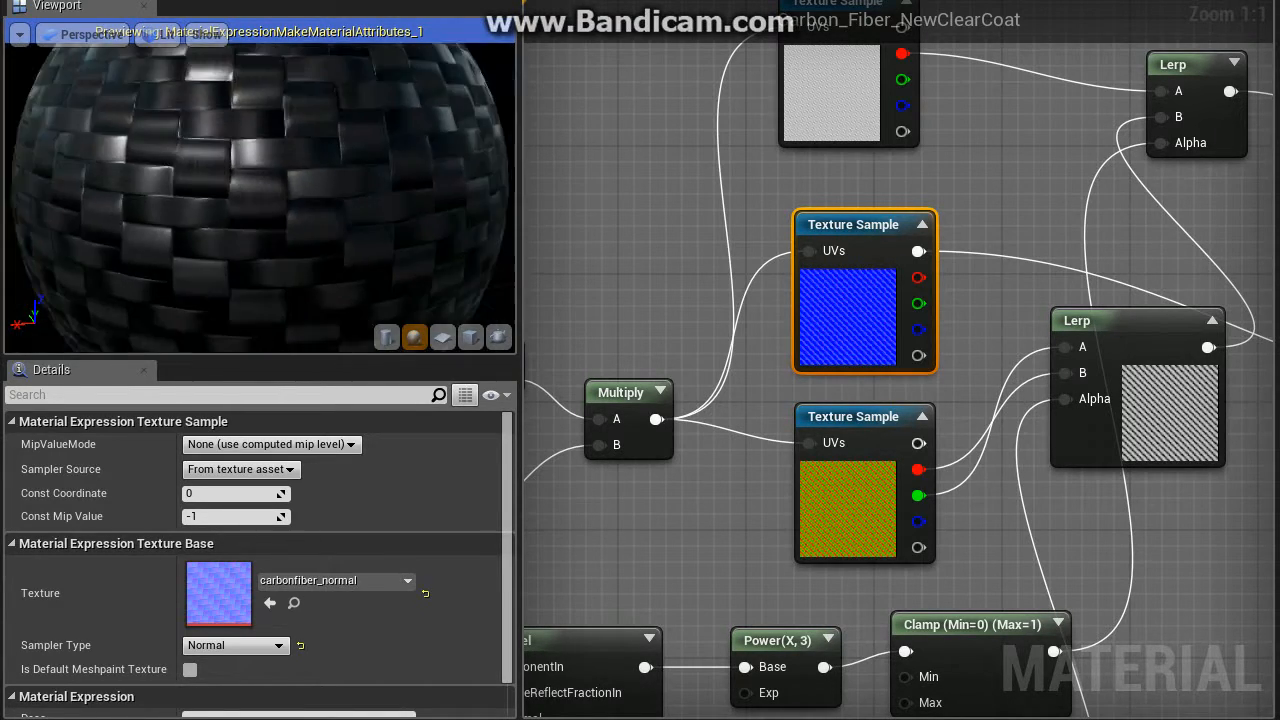
drag(260, 198, 420, 196)
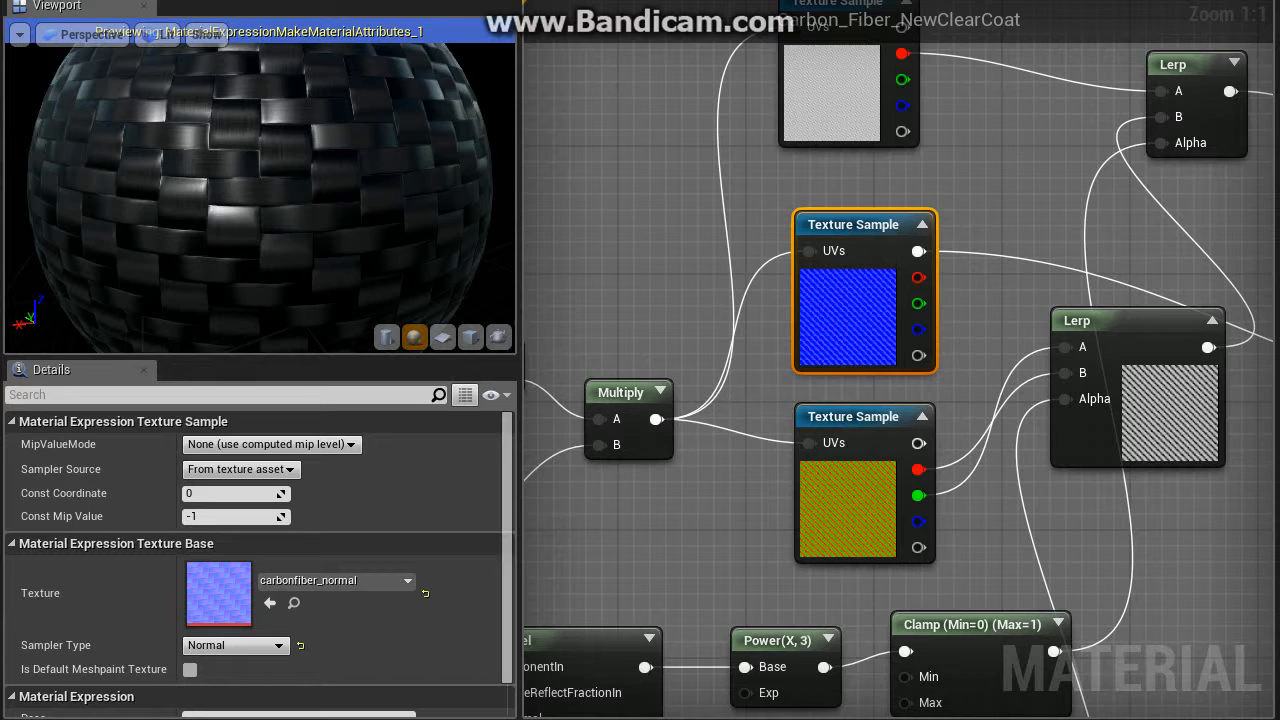
drag(420, 196, 425, 196)
scroll(260, 198, down, 5)
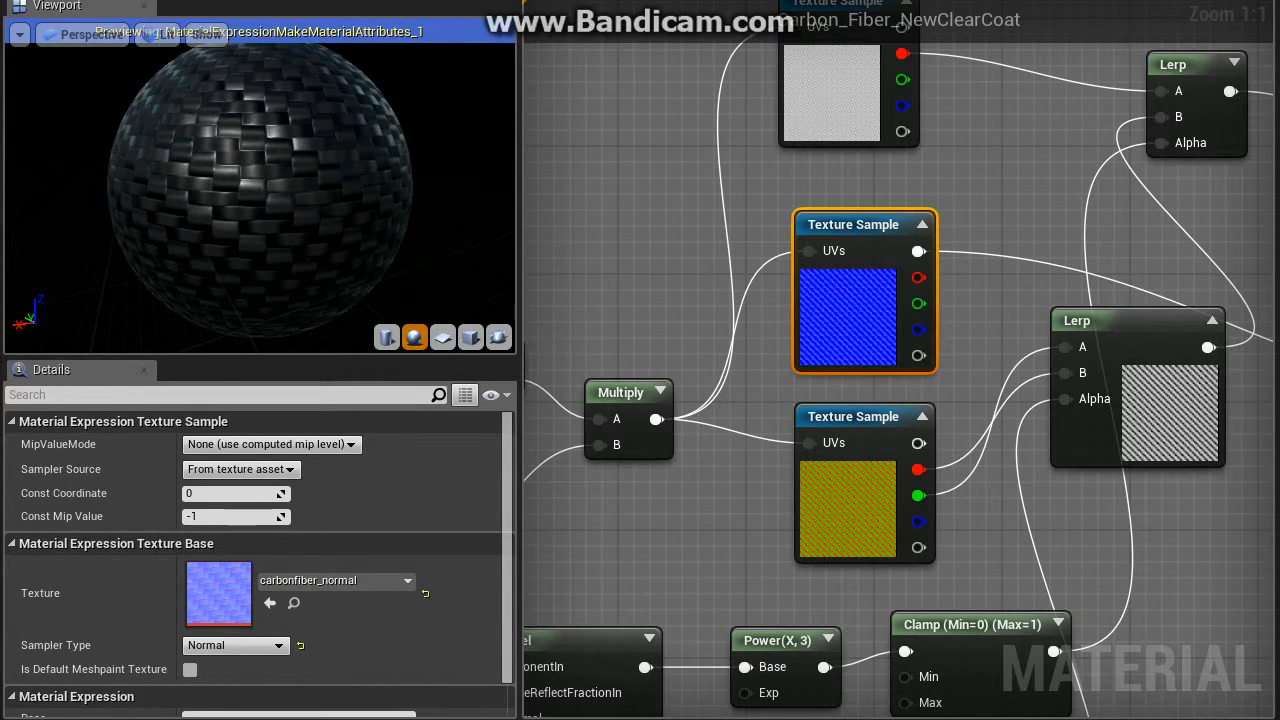
Step: Preview the carbonfiber_roughness Texture Sample on its own and rotate the sphere to inspect the grayscale pattern
right_drag(900, 400, 759, 533)
right_drag(900, 500, 546, 394)
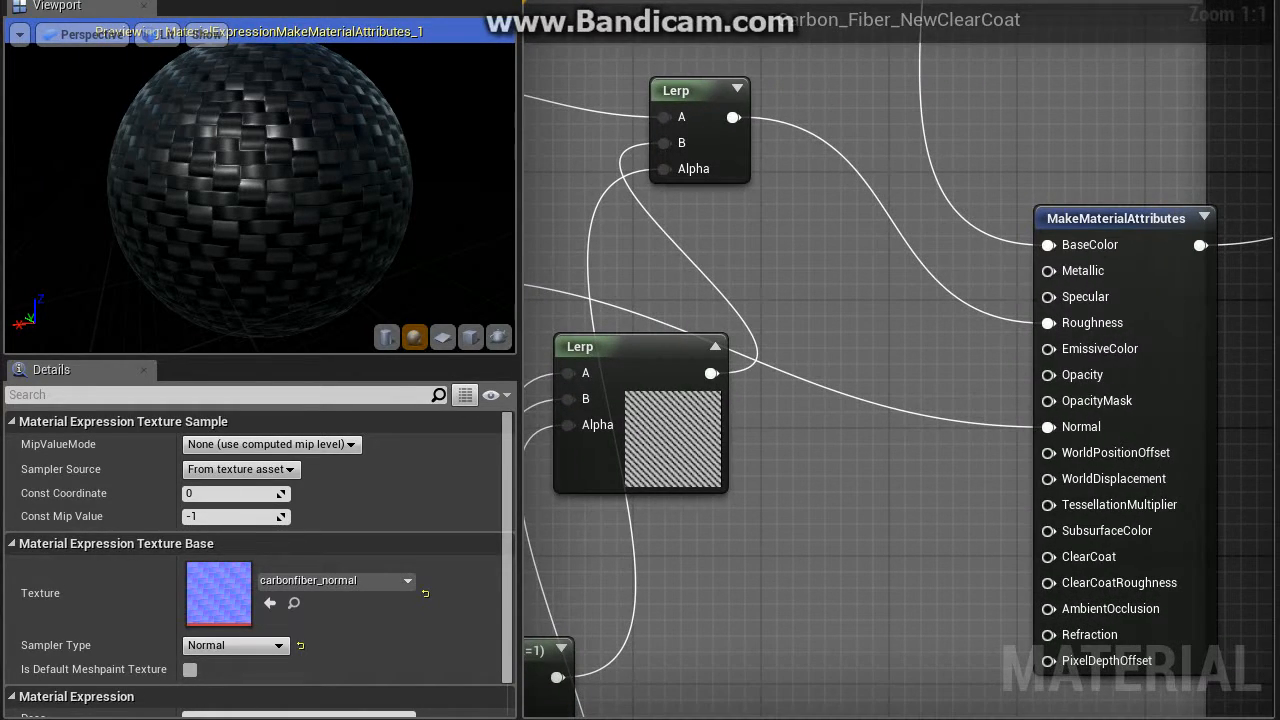
right_drag(546, 394, 870, 578)
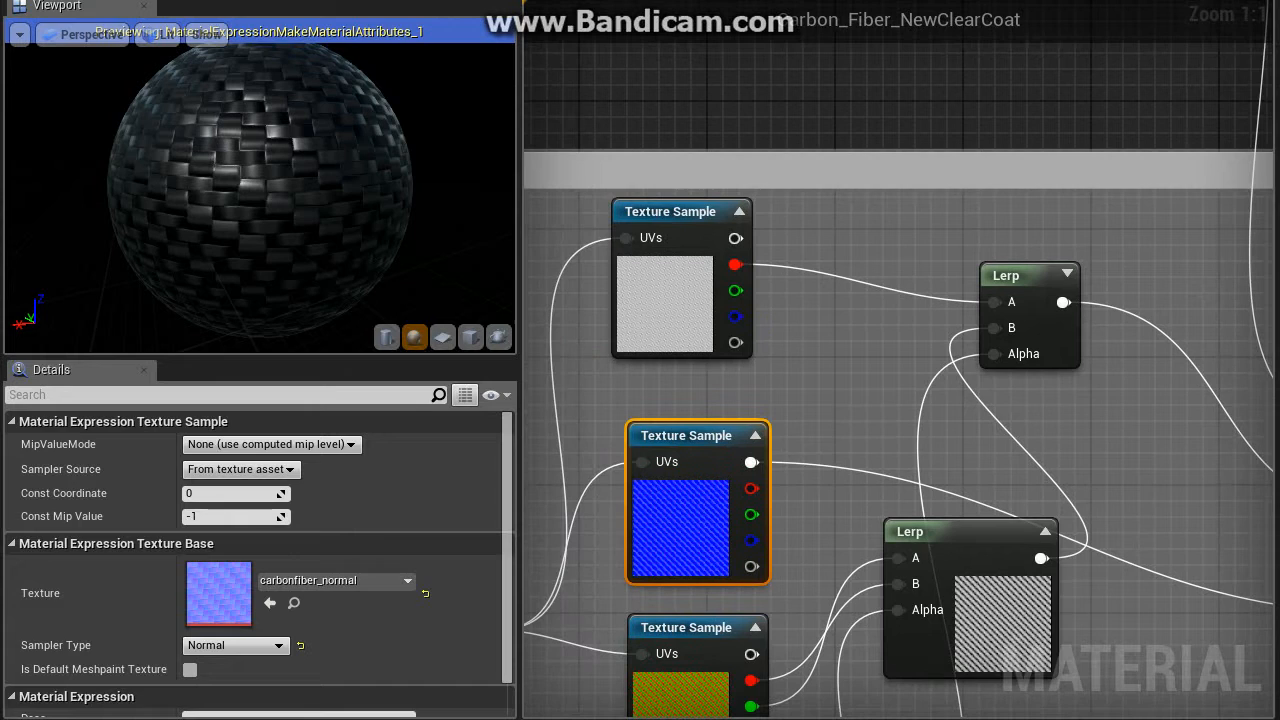
right_drag(673, 280, 791, 257)
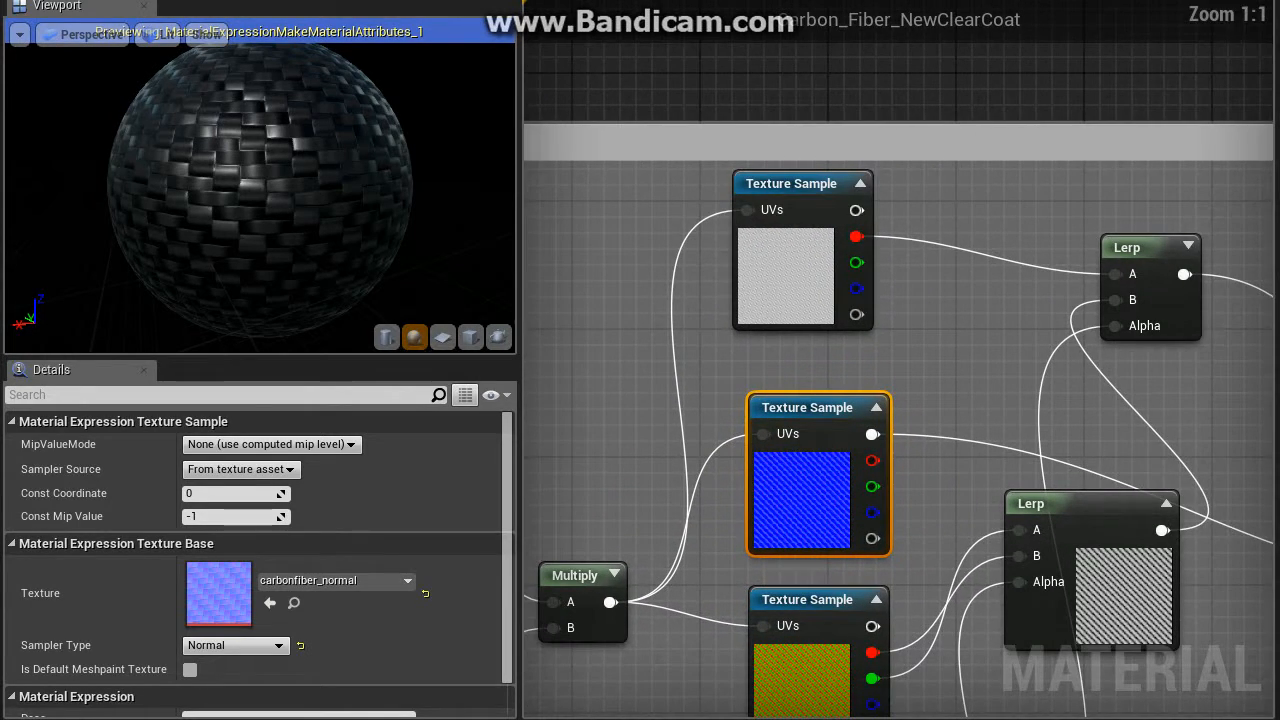
click(790, 255)
right_click(784, 240)
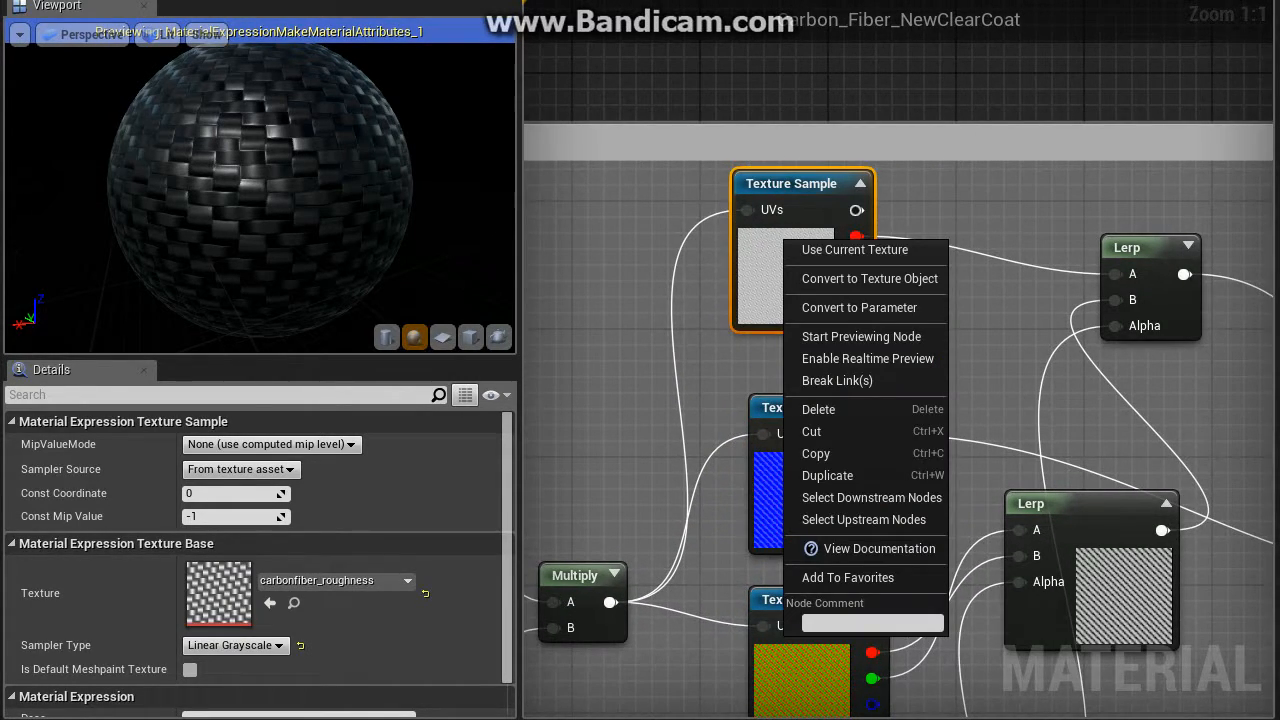
click(870, 337)
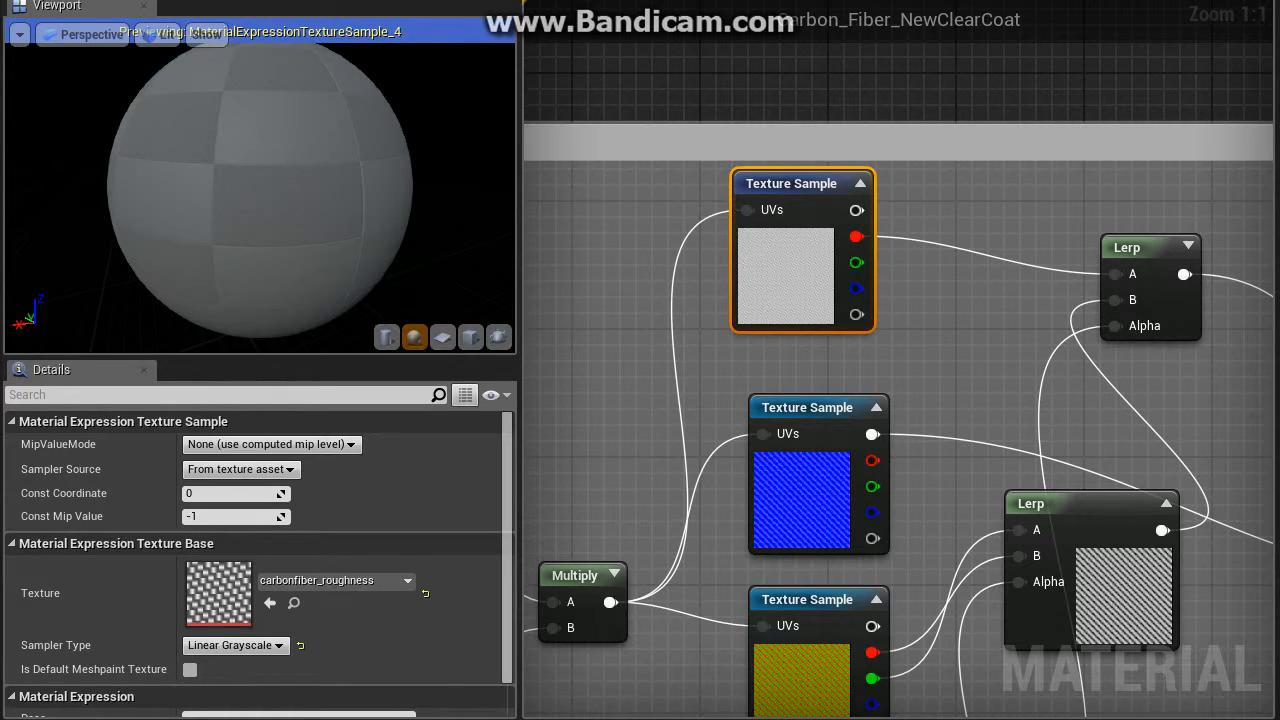
drag(250, 190, 660, 214)
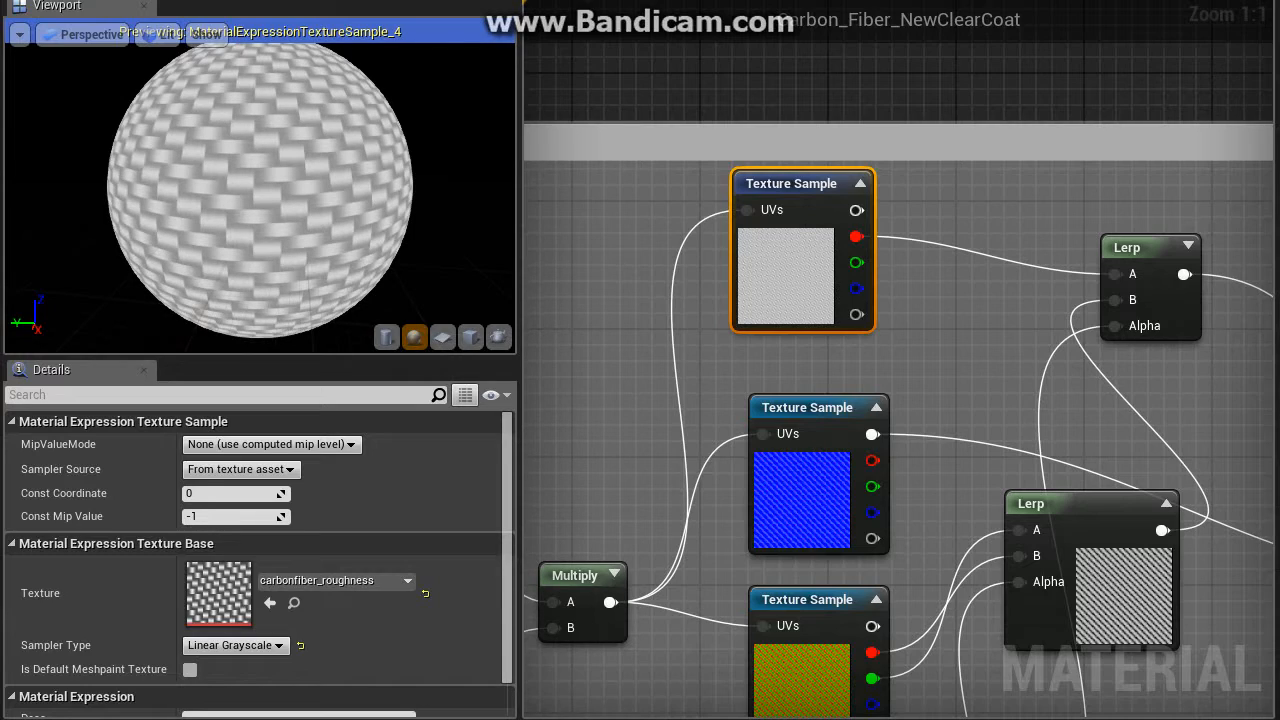
drag(260, 190, 262, 218)
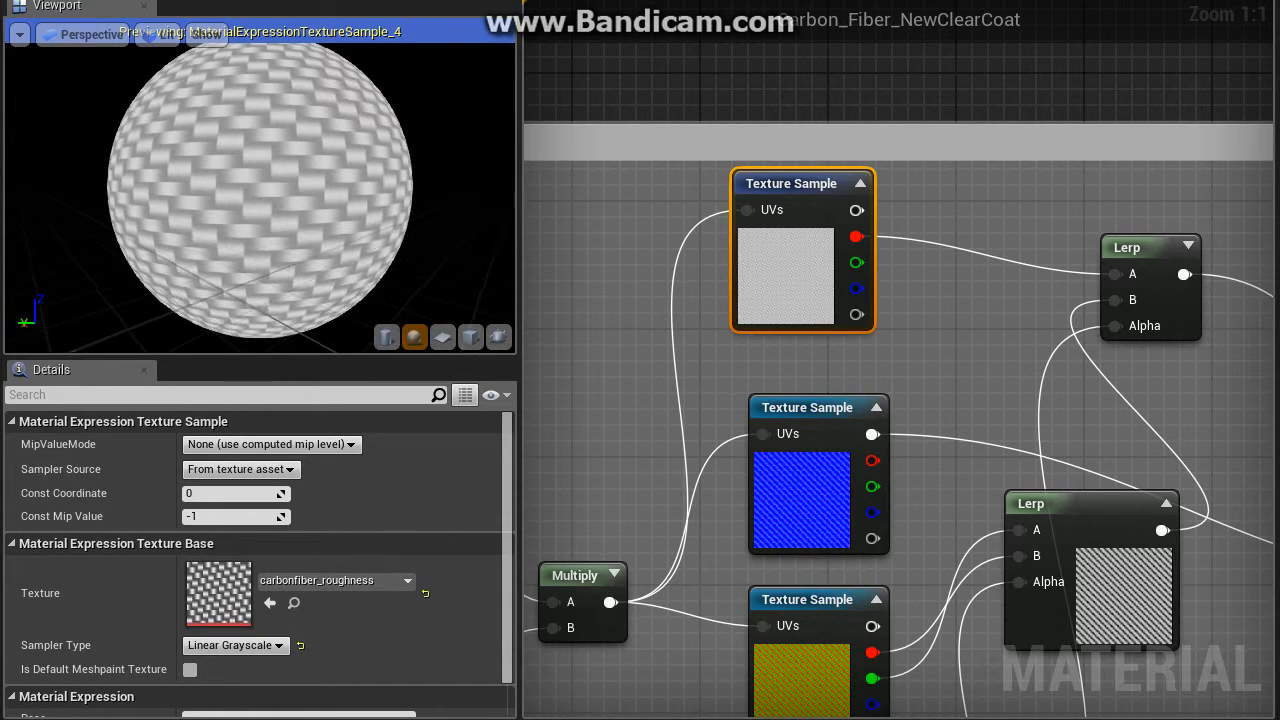
Step: Preview the Lerp node that feeds Roughness and inspect its blended pattern on the sphere up close and from several angles
scroll(1000, 380, down, 2)
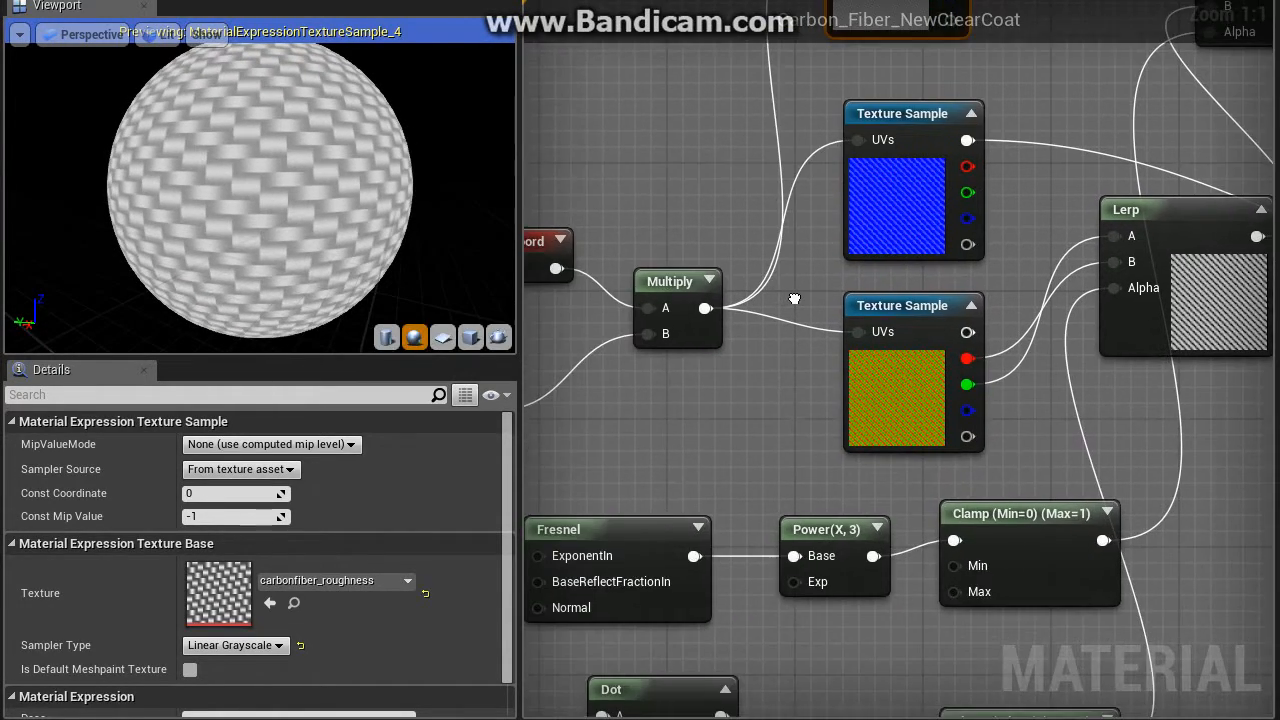
right_drag(1120, 555, 868, 609)
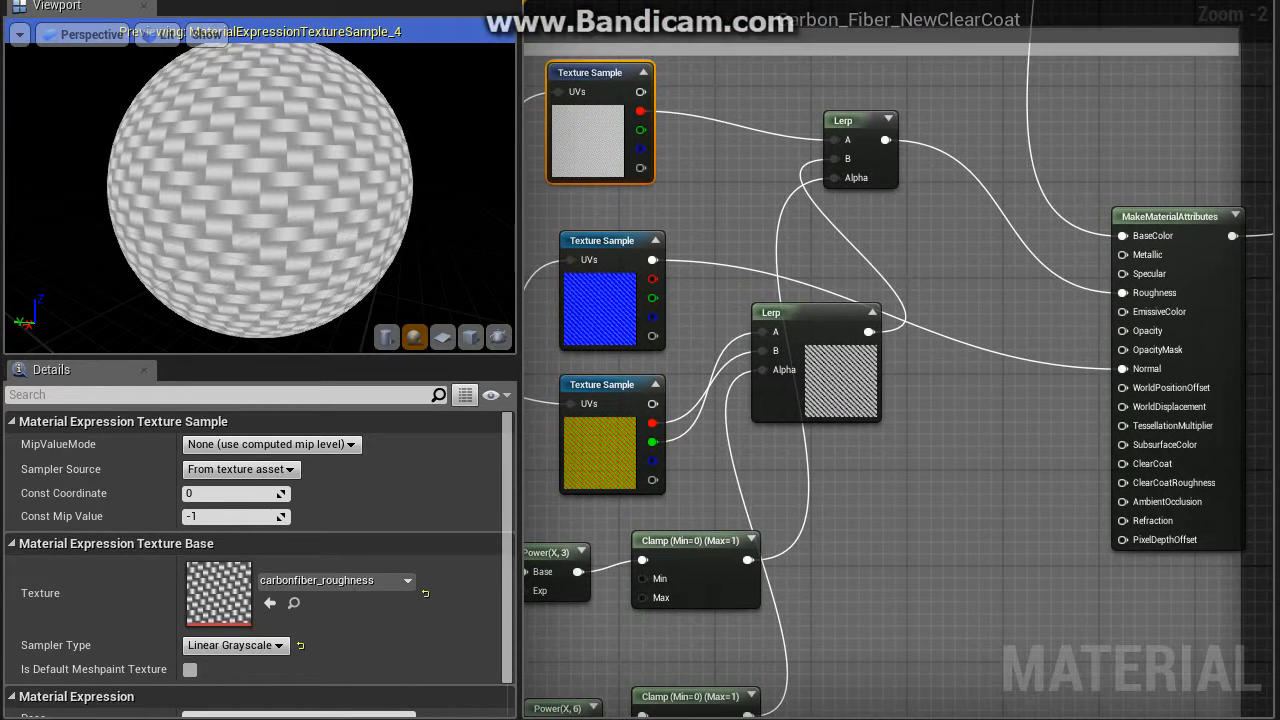
click(858, 121)
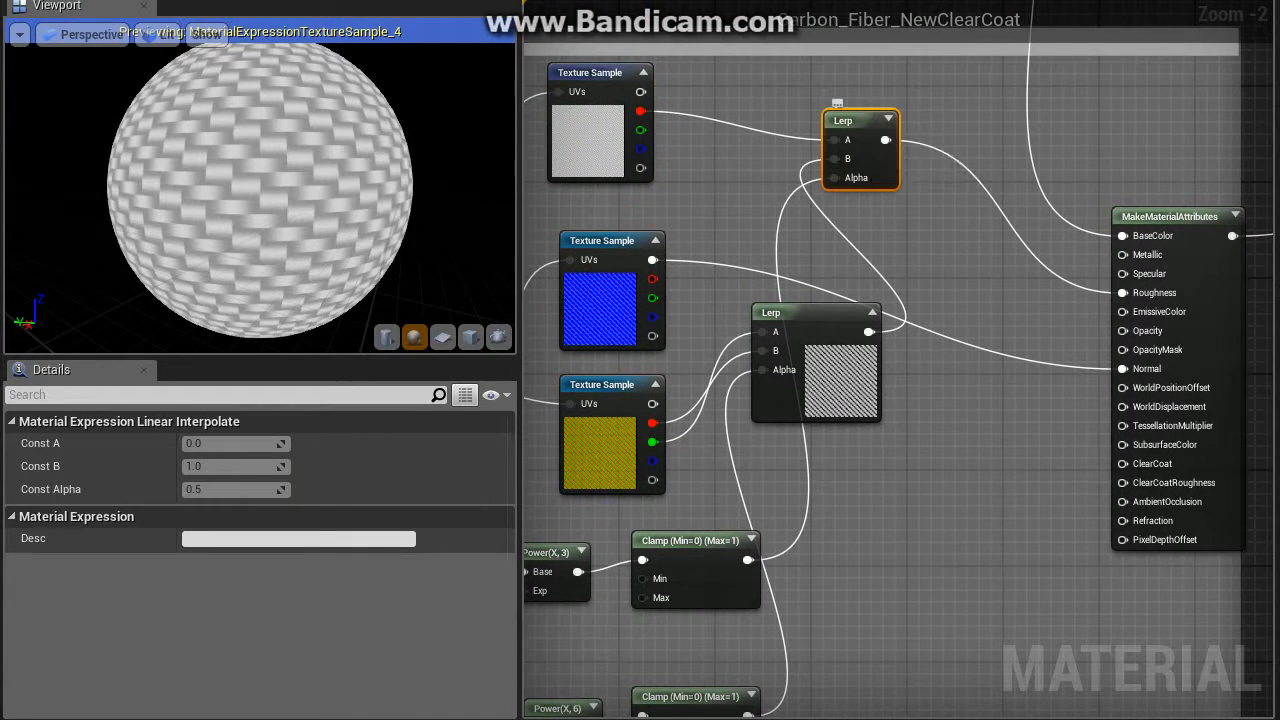
right_click(859, 121)
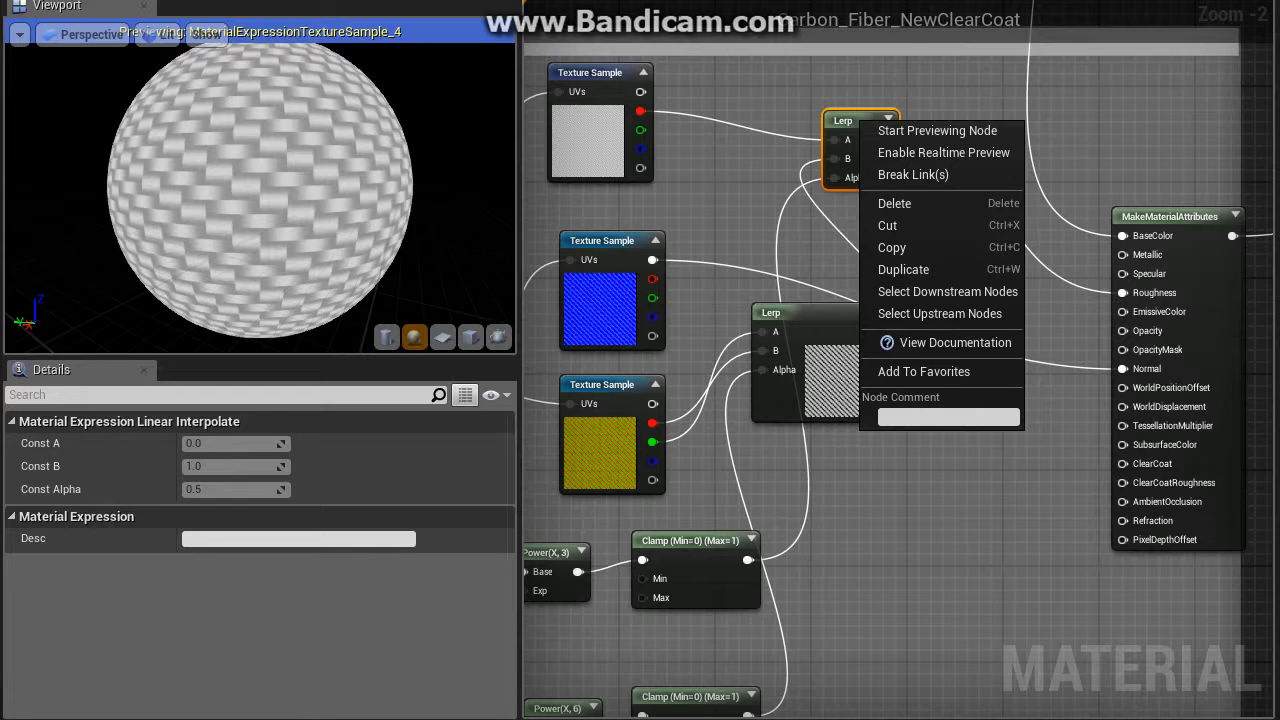
click(937, 130)
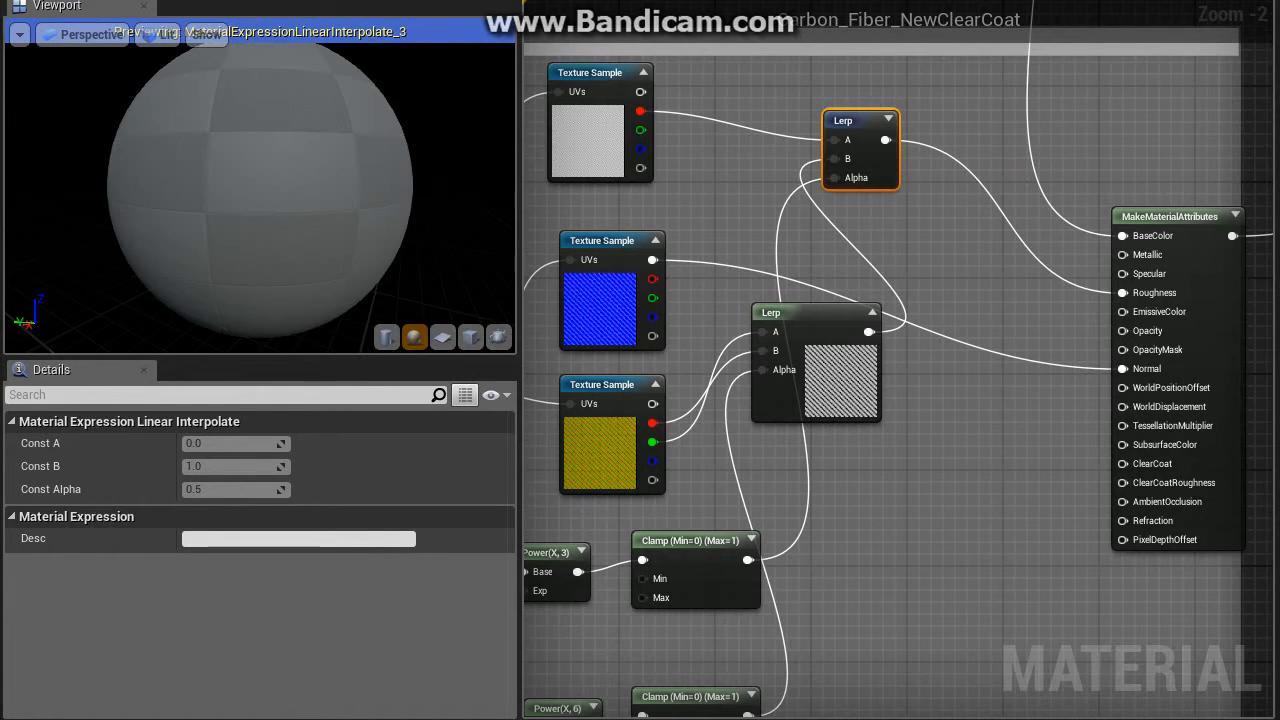
drag(258, 236, 190, 236)
mouse_move(258, 200)
mouse_down()
mouse_move(285, 205)
mouse_move(270, 210)
mouse_up()
scroll(260, 195, up, 4)
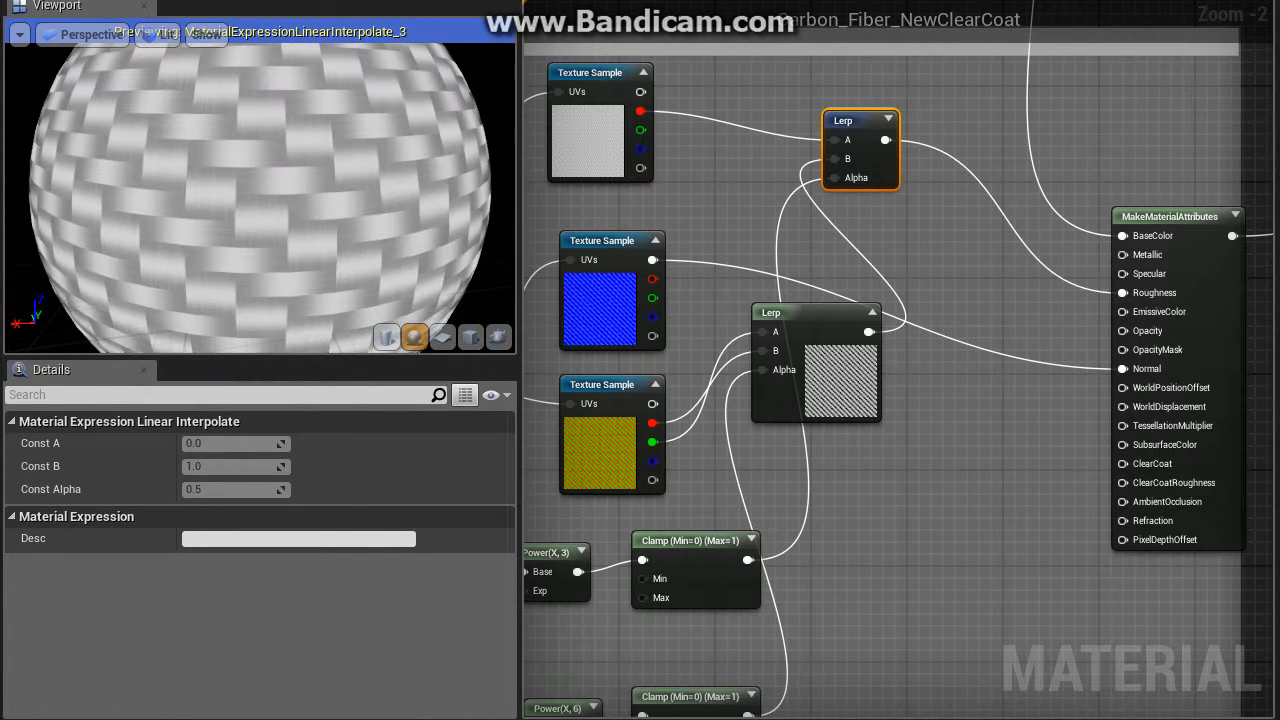
scroll(260, 195, down, 3)
drag(258, 200, 385, 212)
Step: Preview the Lerp node that blends the mask texture's red and green channels, and inspect how it shifts as the sphere rotates
click(790, 315)
right_click(814, 321)
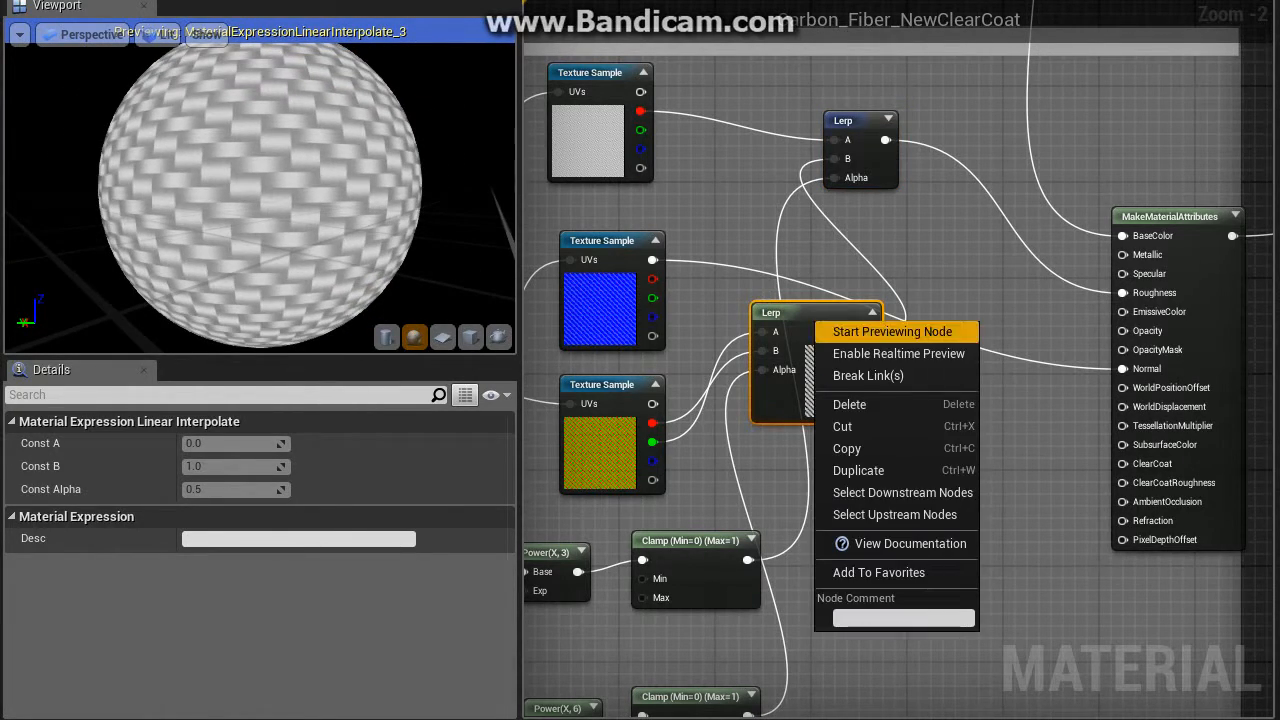
click(857, 331)
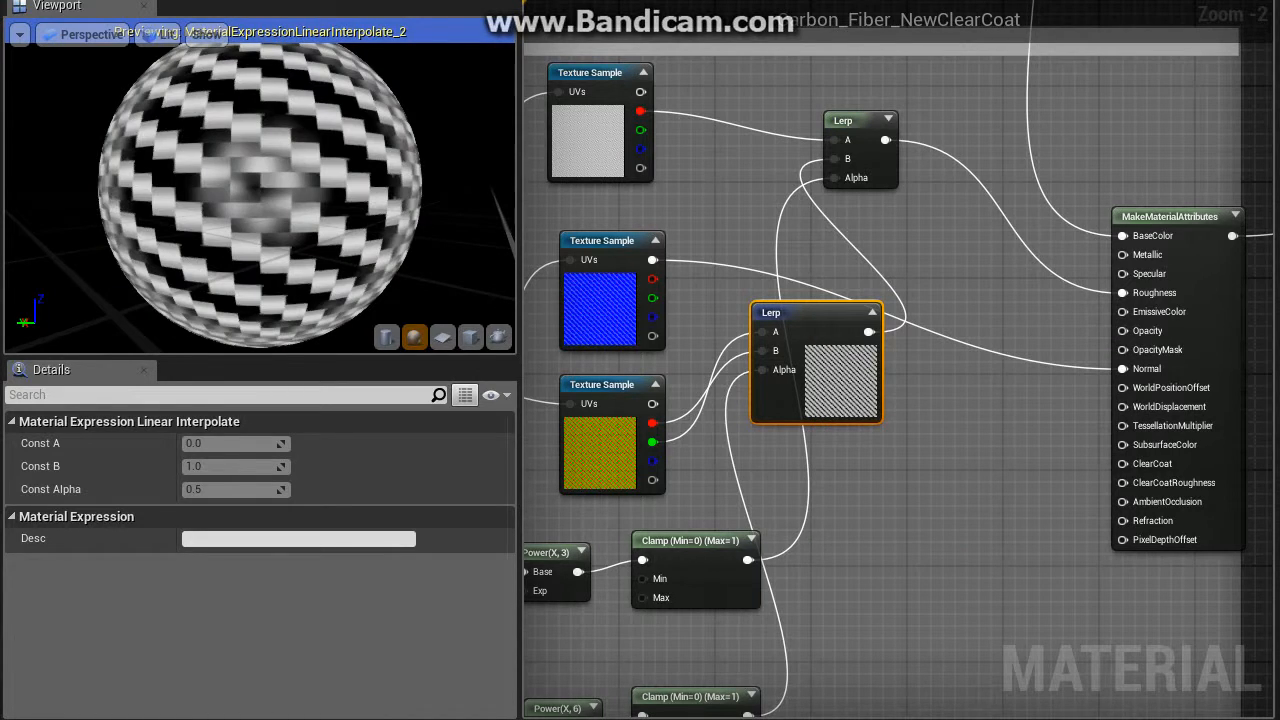
scroll(260, 185, down, 3)
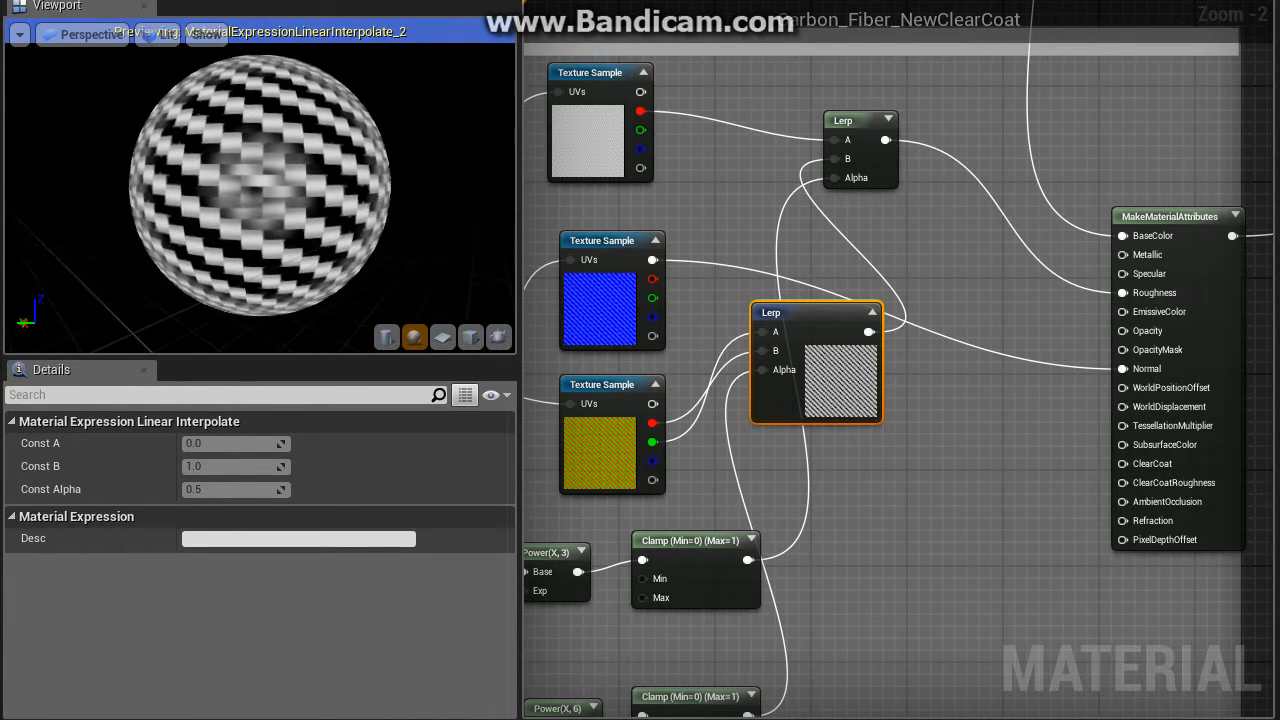
drag(260, 185, 362, 178)
scroll(260, 185, down, 3)
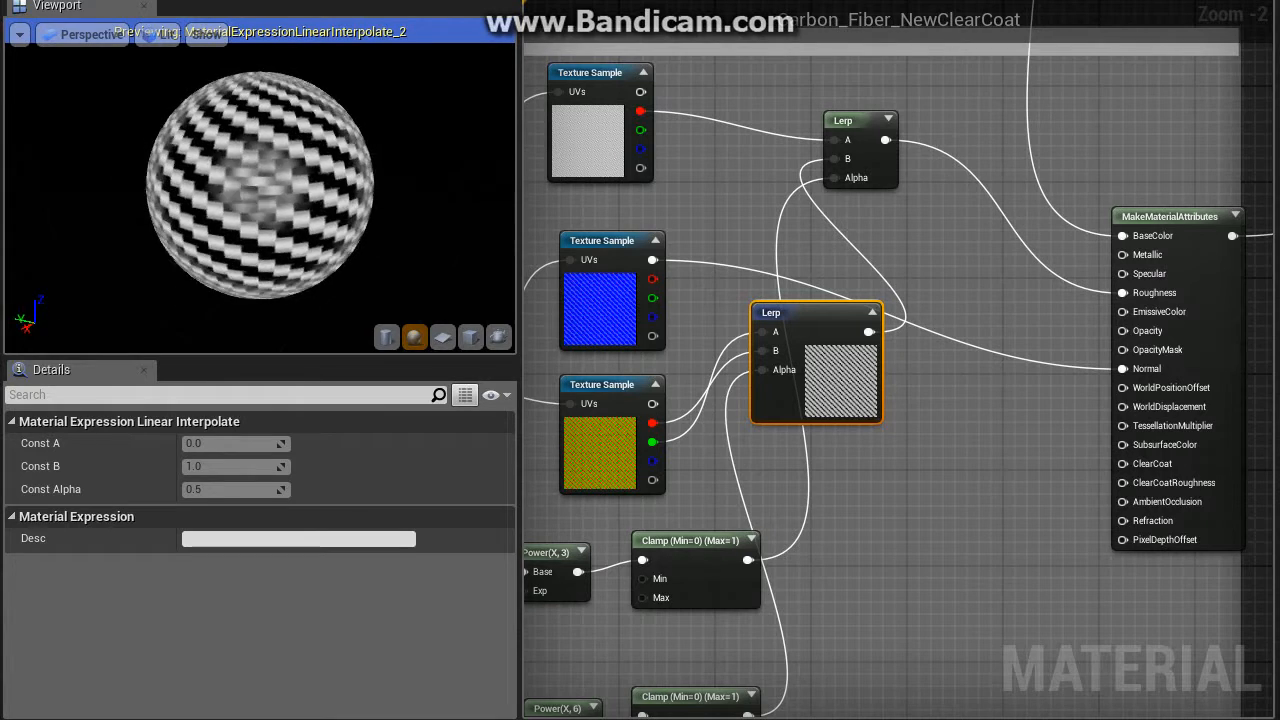
drag(260, 185, 300, 187)
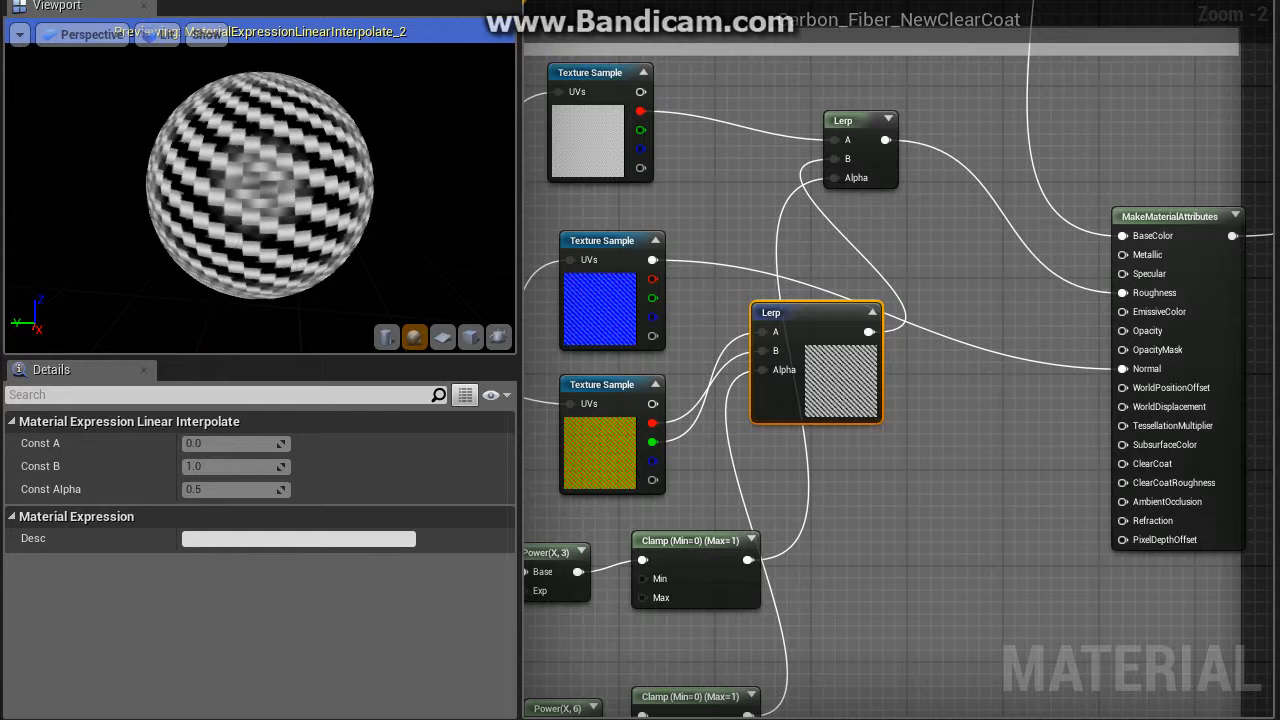
Step: Examine the Fresnel branch and the VertexNormalWS, Reflection Vector, Camera Vector and Dot nodes that drive the Lerp alphas
right_drag(700, 600, 1012, 278)
scroll(1130, 392, up, 2)
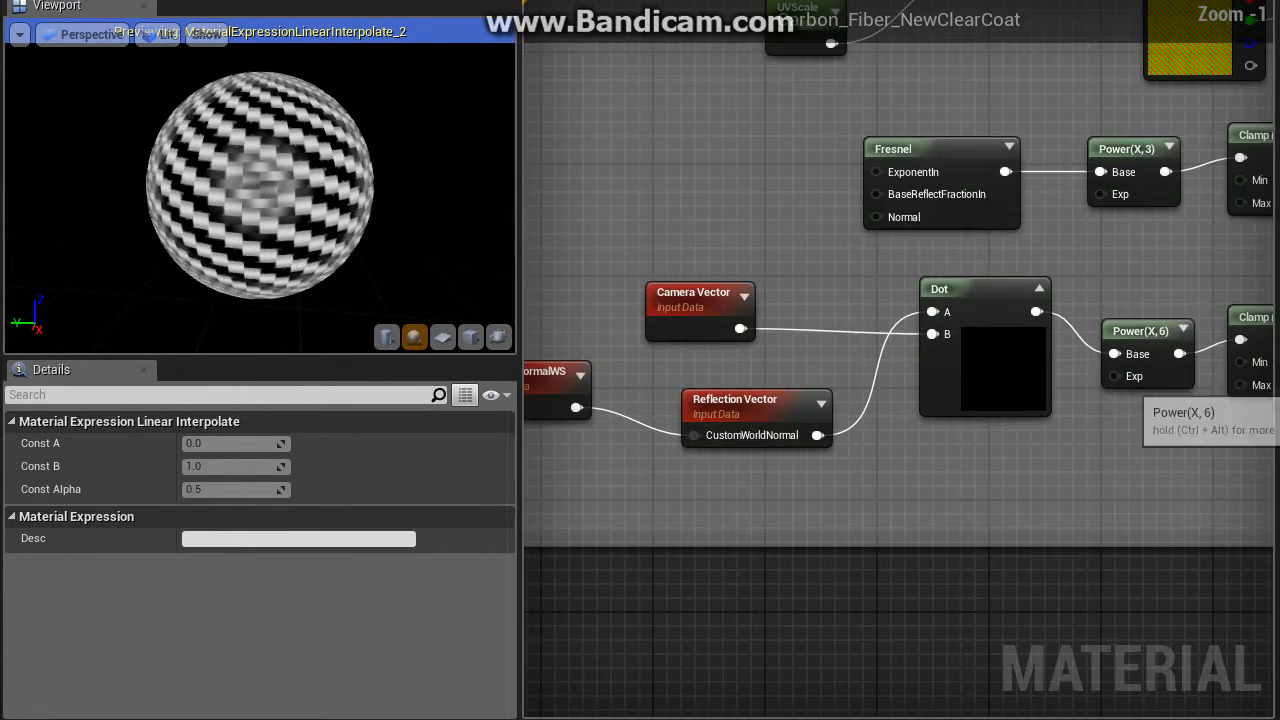
scroll(846, 480, down, 2)
right_drag(870, 500, 957, 500)
scroll(957, 500, up, 1)
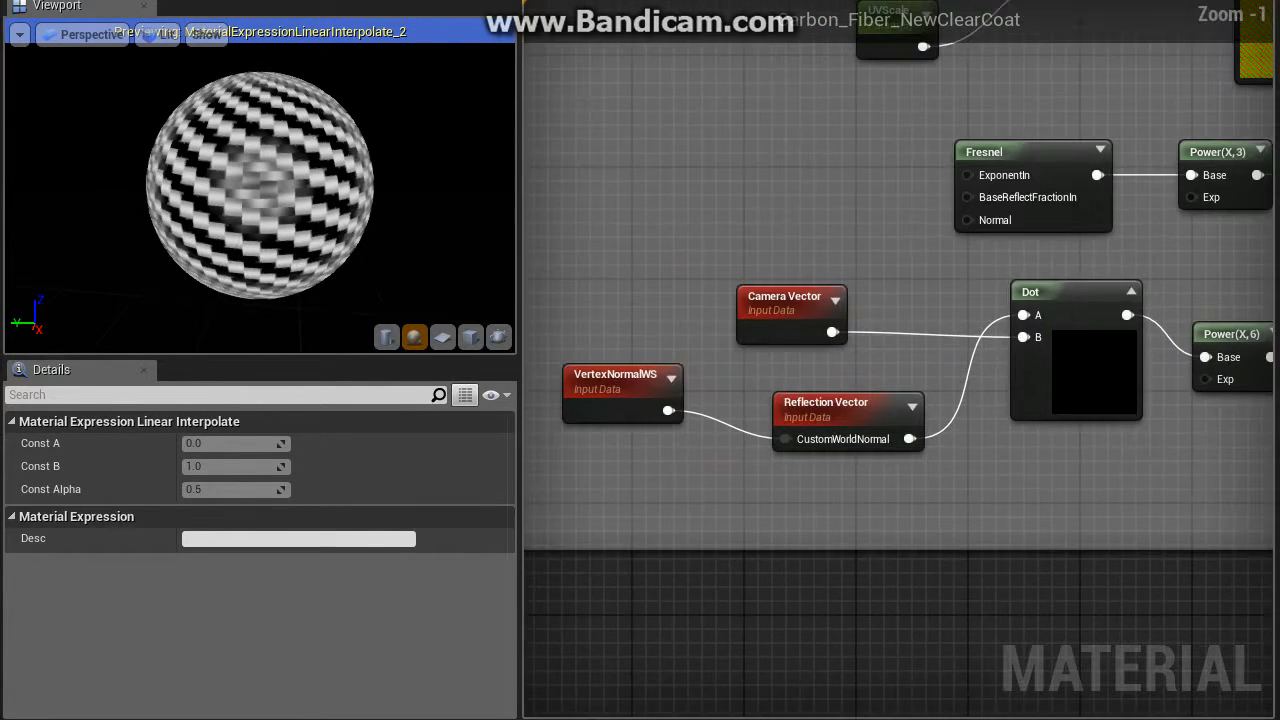
Step: Examine the VertexNormalWS, Reflection Vector, Camera Vector, Dot, Power(X,6) and Clamp nodes and their settings along the reflection-based alpha branch
click(615, 392)
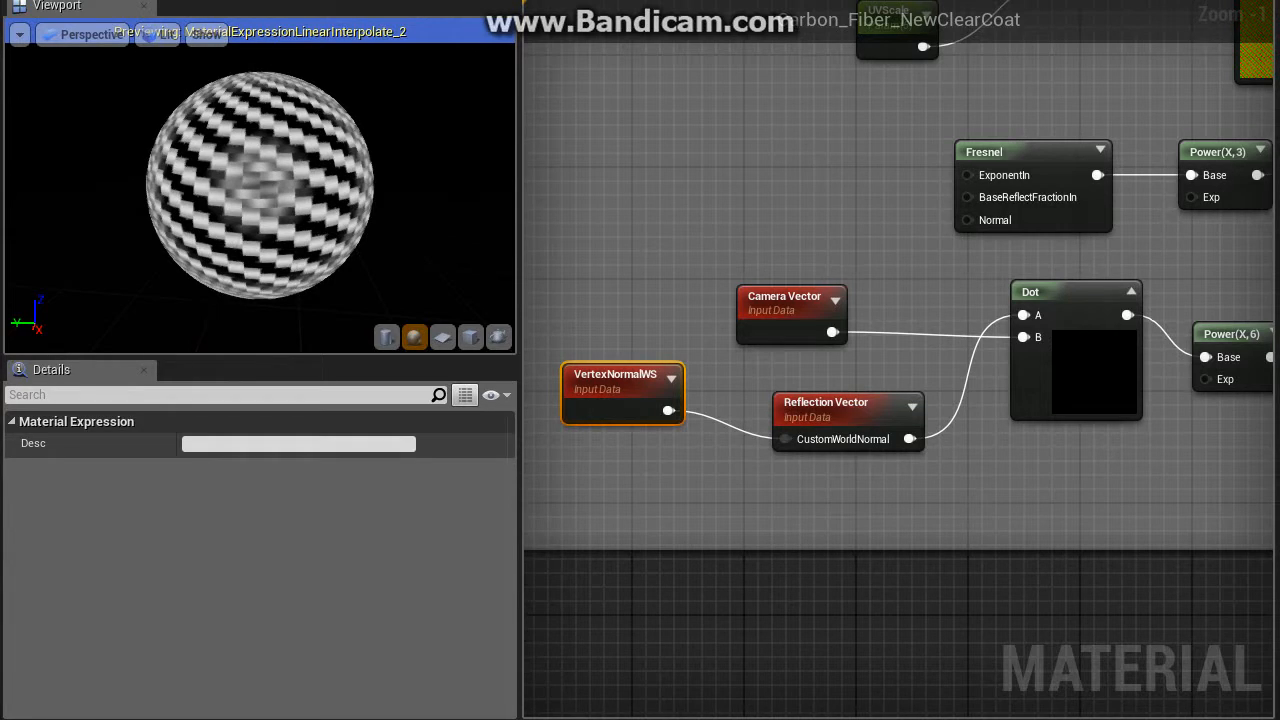
click(838, 418)
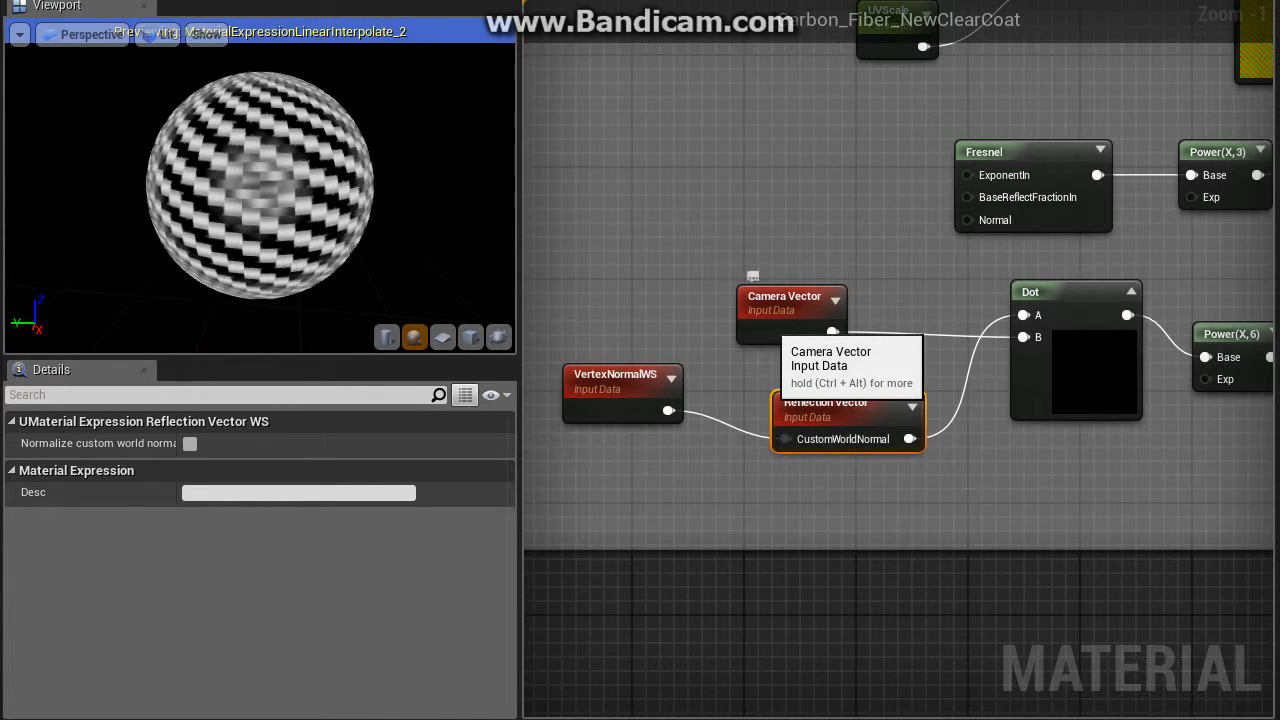
click(786, 318)
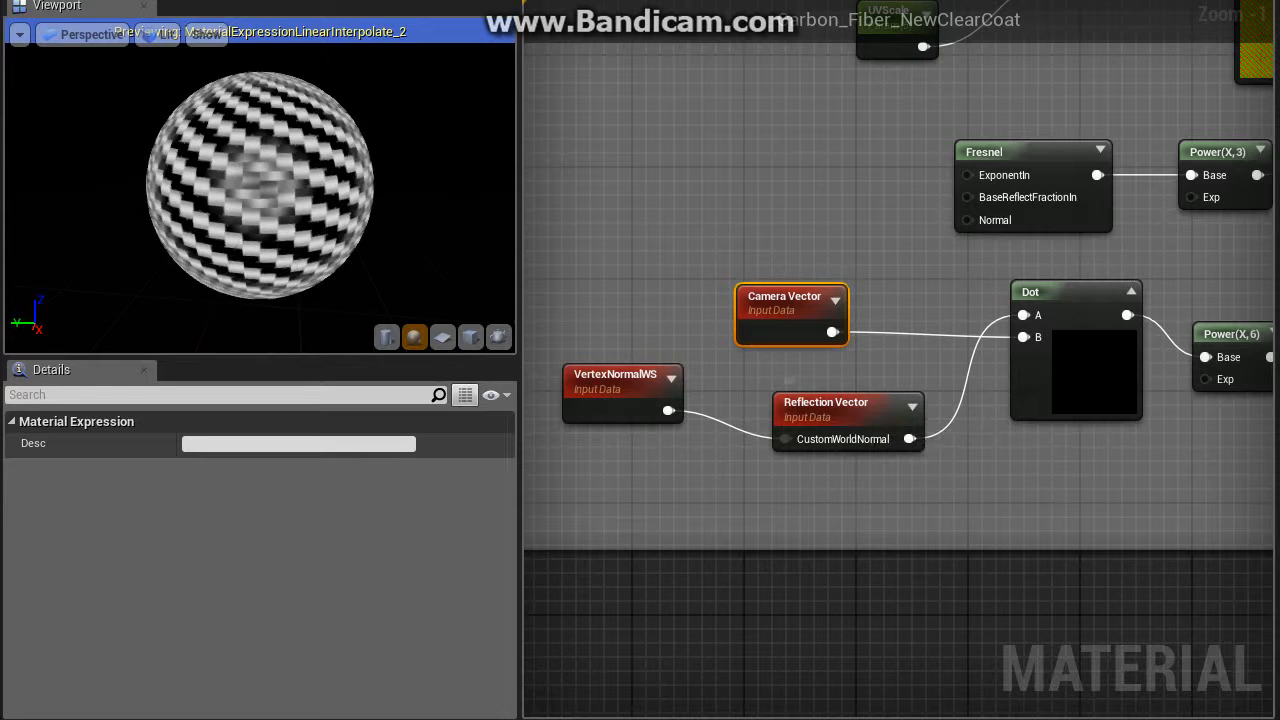
right_drag(988, 492, 857, 520)
mouse_move(330, 262)
mouse_down()
mouse_move(300, 258)
mouse_move(322, 256)
mouse_up()
right_drag(936, 322, 750, 340)
click(750, 340)
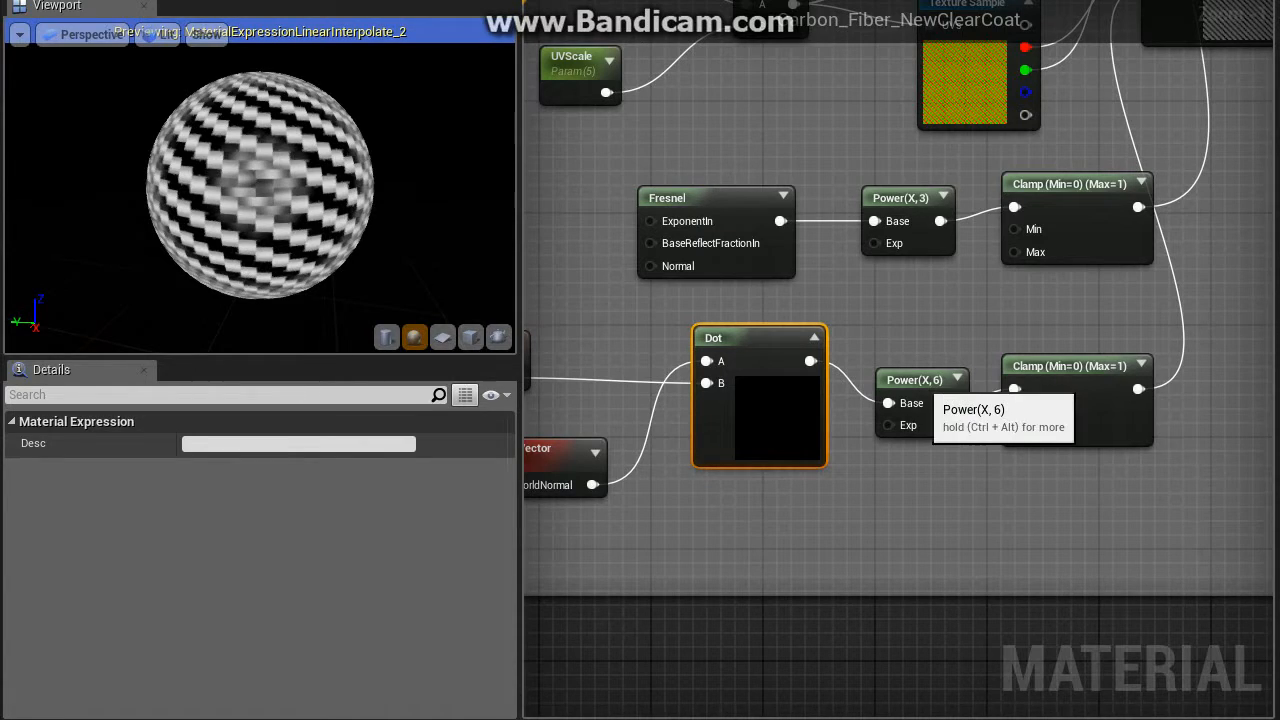
click(922, 416)
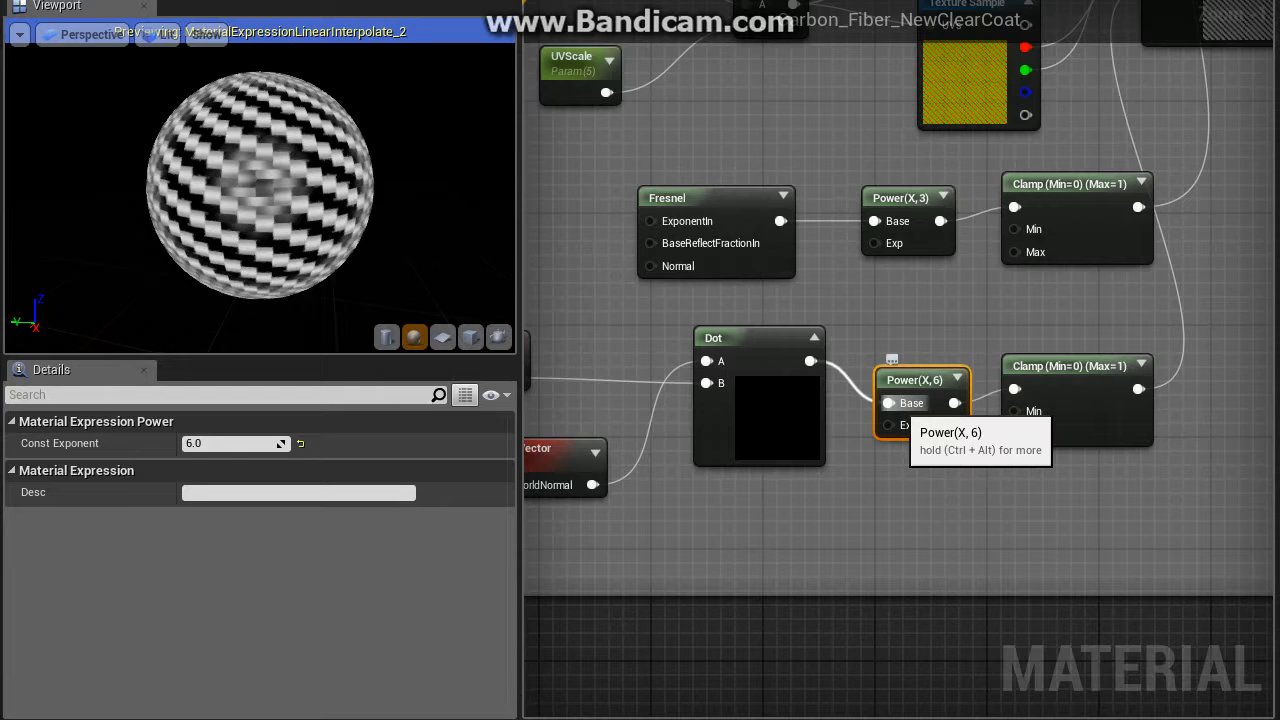
click(1100, 415)
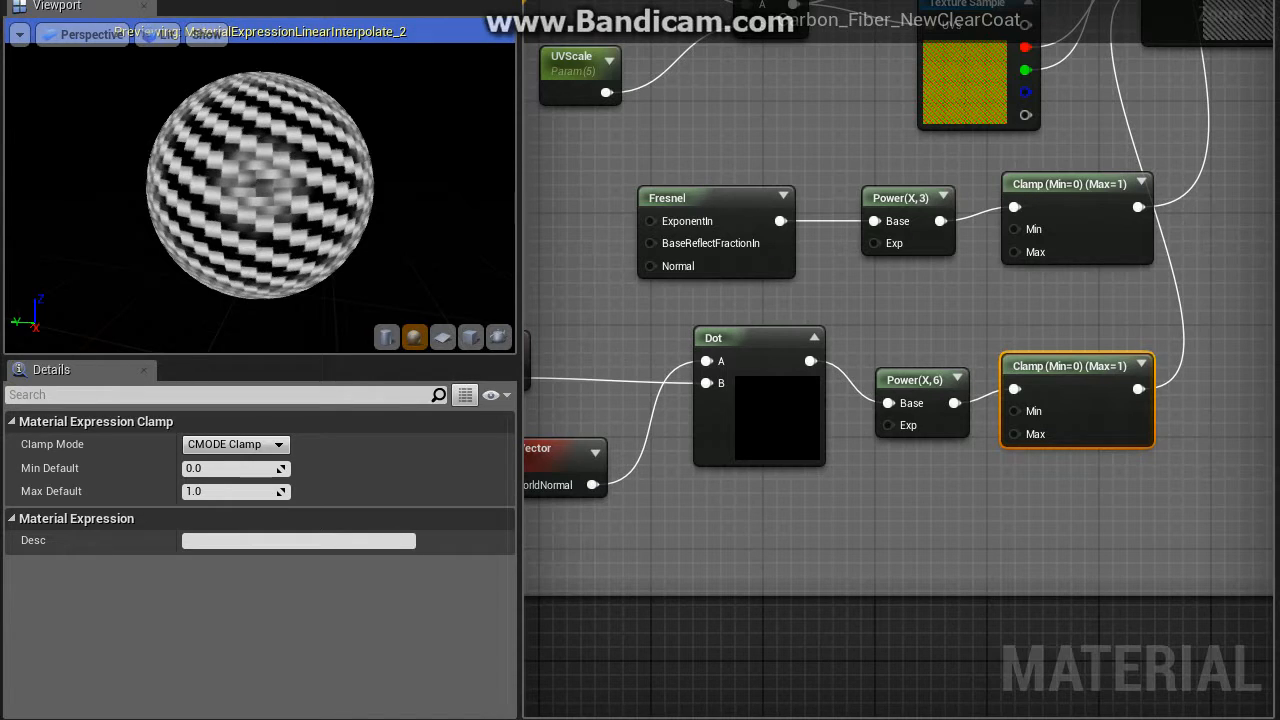
Step: Inspect the settings of the Fresnel node and of the Power(X,3) and Clamp nodes that follow it
right_drag(678, 191, 335, 500)
right_drag(881, 240, 1247, 106)
click(650, 340)
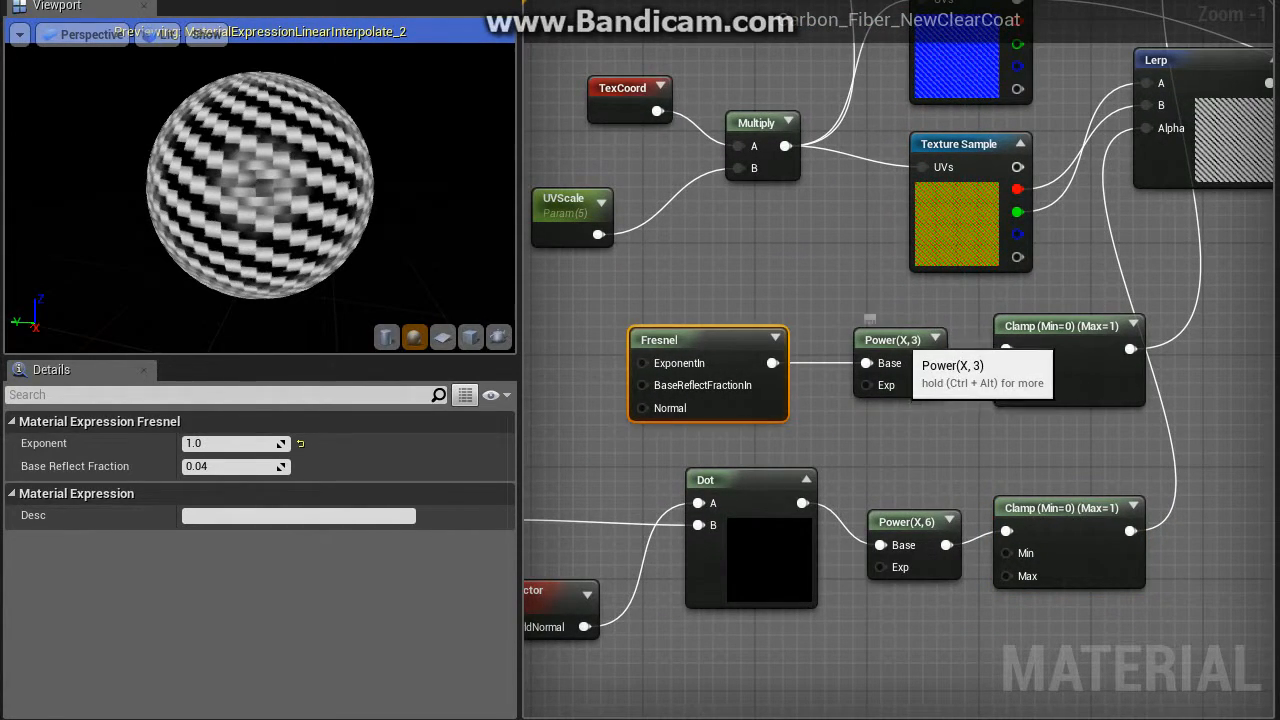
click(893, 342)
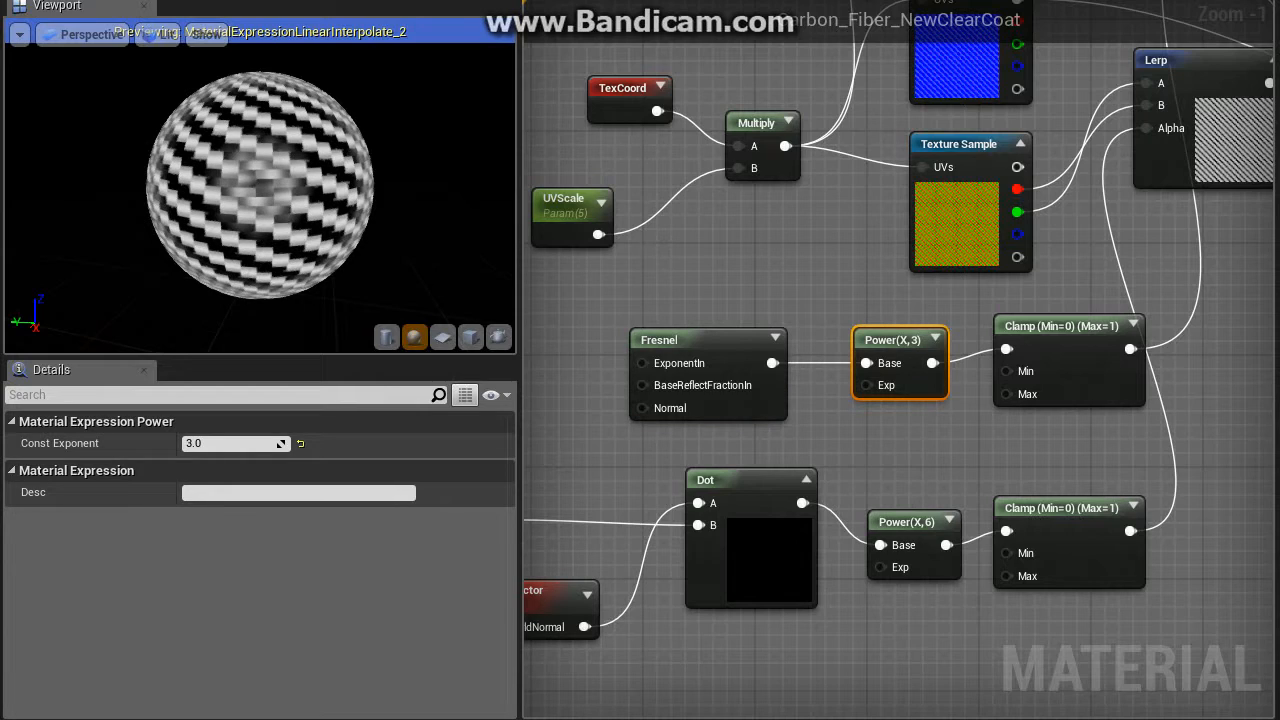
click(1058, 345)
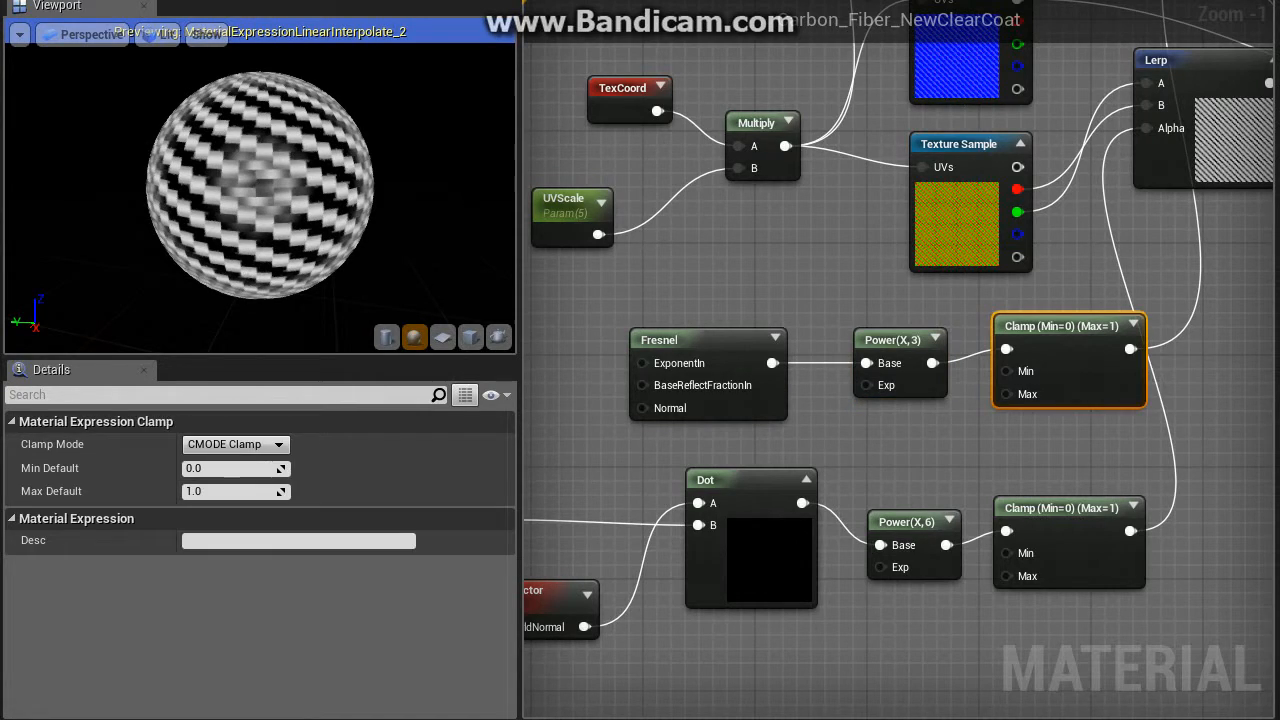
Step: Preview the Lerp node that blends the roughness texture with the mask Lerp on the sphere
right_drag(1117, 208, 820, 525)
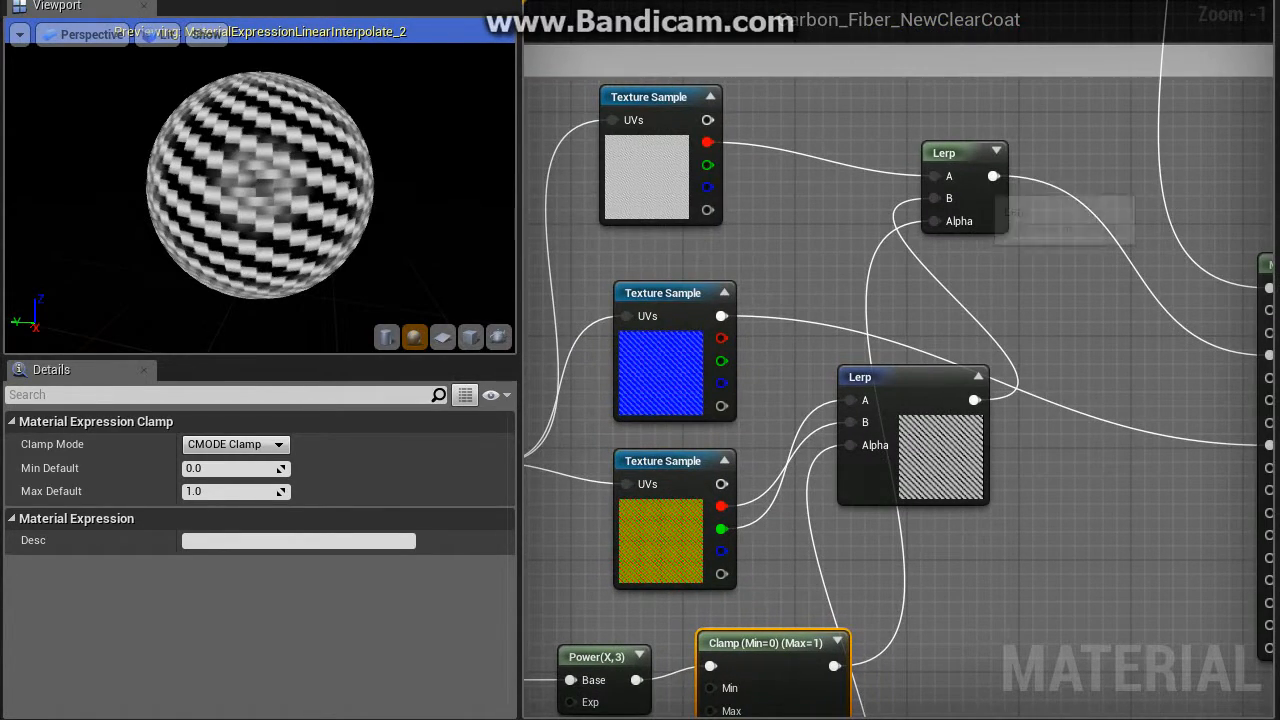
right_click(975, 189)
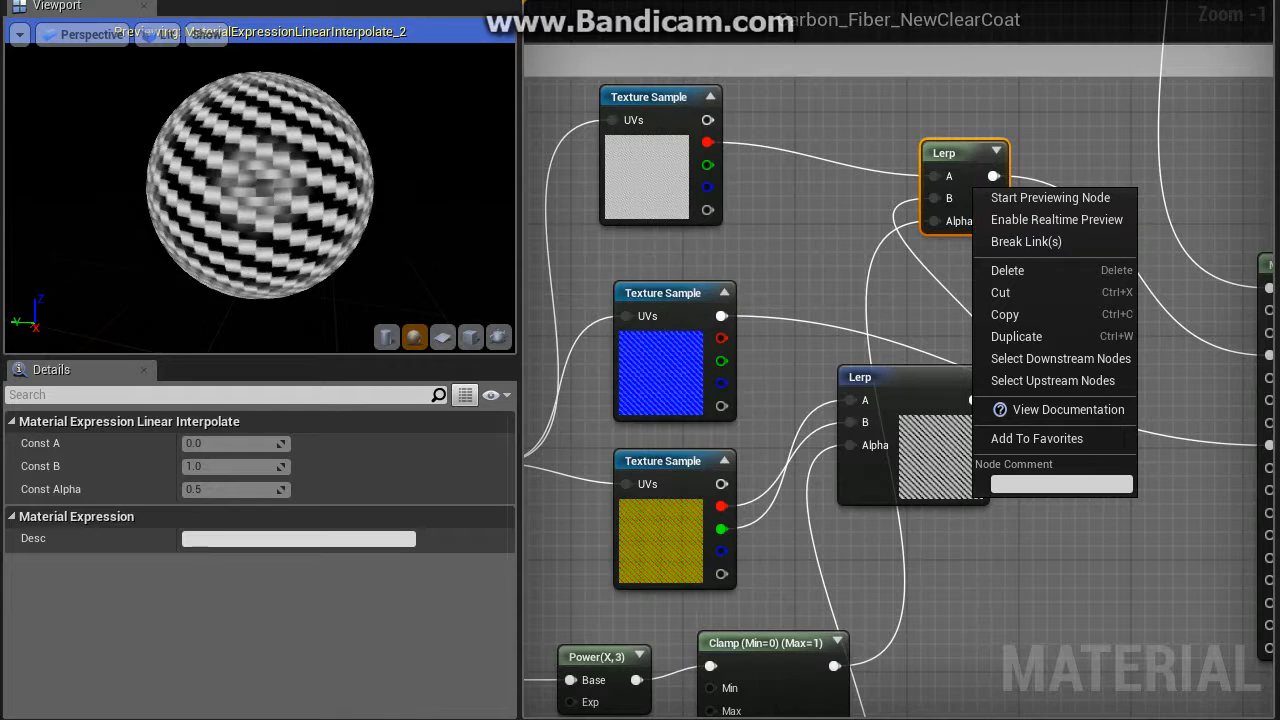
click(1050, 197)
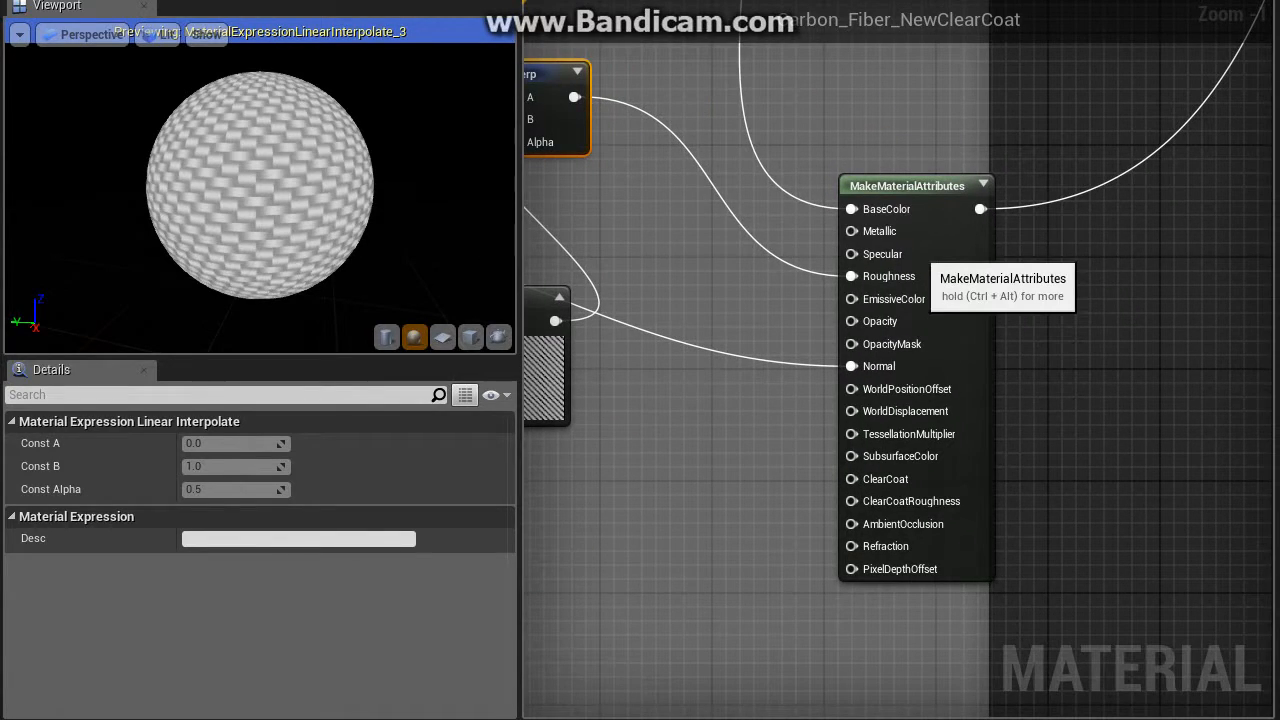
Step: Preview the Base Material's MakeMaterialAttributes node and rotate the sphere to inspect the combined carbon fiber weave
right_click(956, 244)
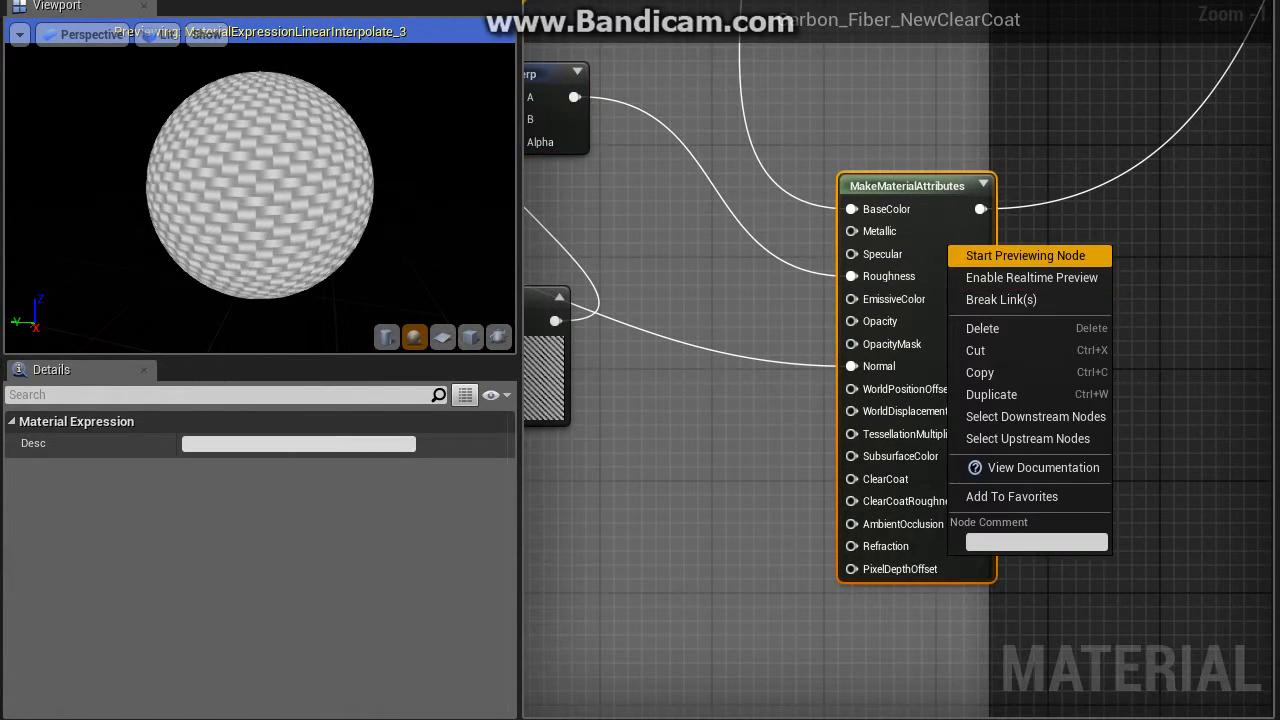
click(1012, 254)
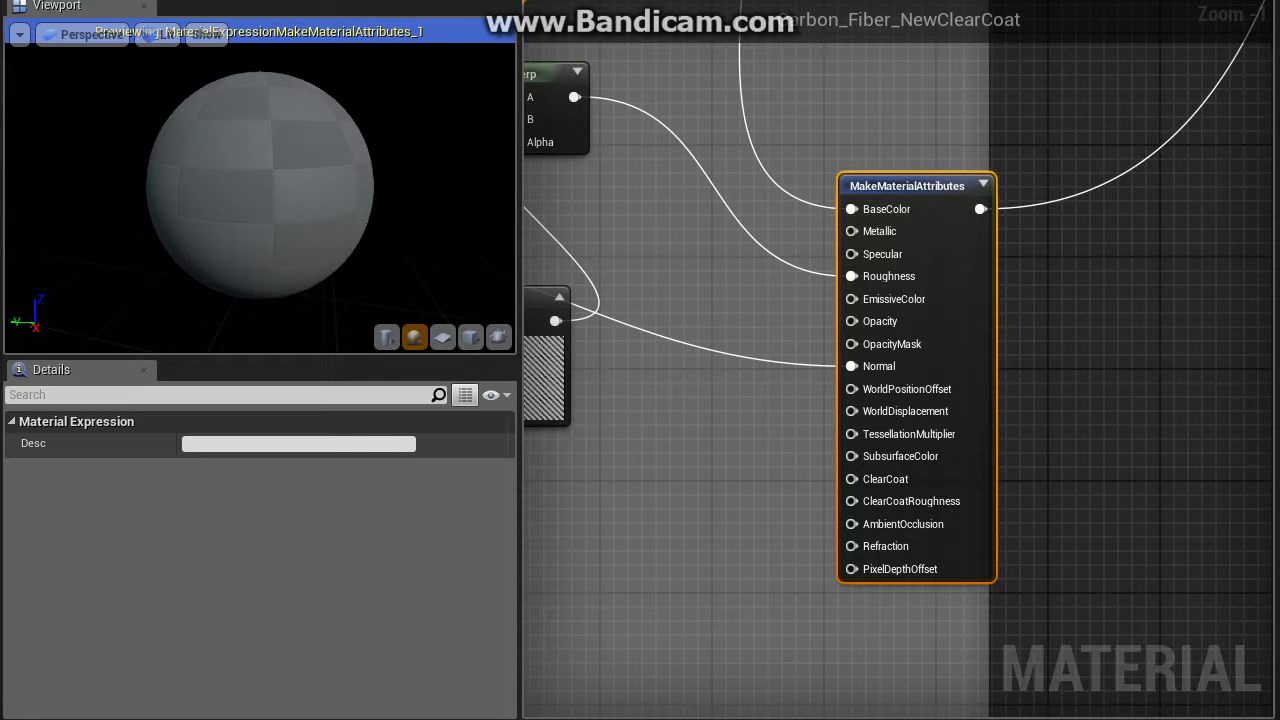
scroll(960, 420, down, 4)
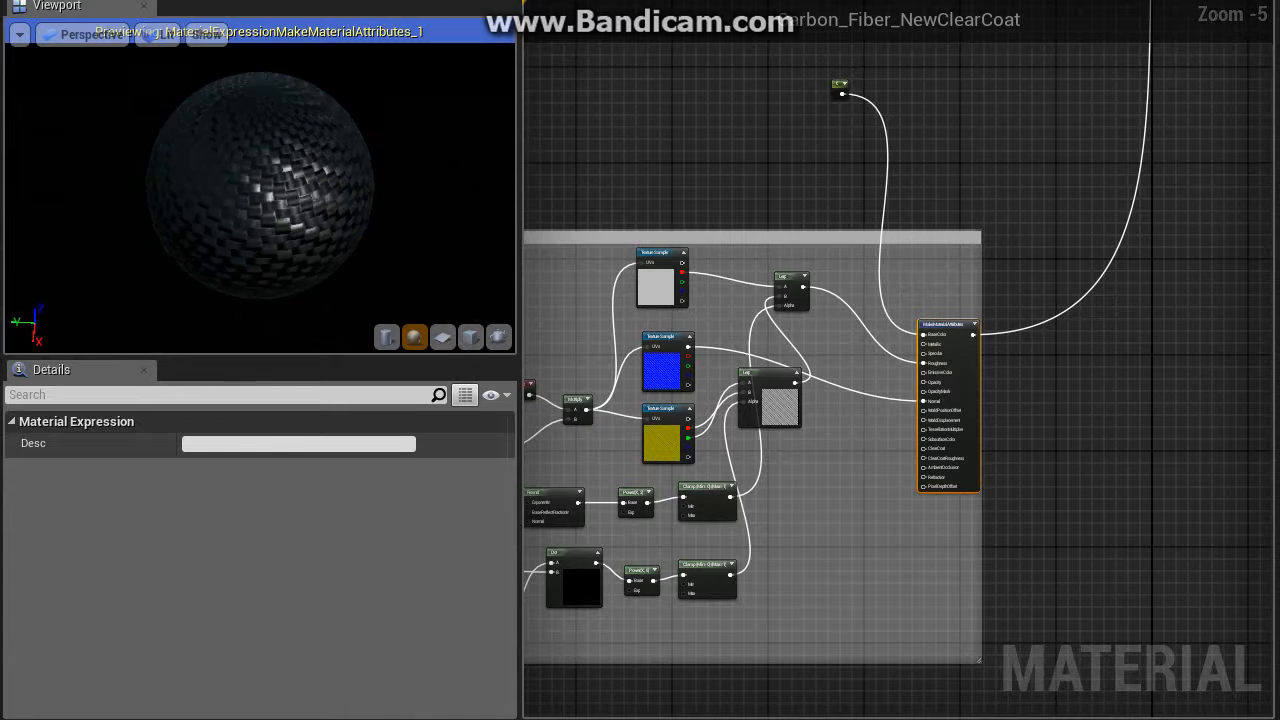
mouse_move(250, 200)
mouse_down()
mouse_move(285, 195)
mouse_move(325, 140)
mouse_move(245, 170)
mouse_move(300, 160)
mouse_move(225, 200)
mouse_up()
Step: Preview the MakeMaterialAttributes node of the Reflection group and rotate the sphere to inspect the reflected environment
right_drag(969, 83, 969, 523)
right_drag(607, 370, 1072, 455)
scroll(1072, 455, up, 3)
right_drag(950, 270, 854, 462)
scroll(854, 462, down, 4)
right_drag(980, 208, 916, 412)
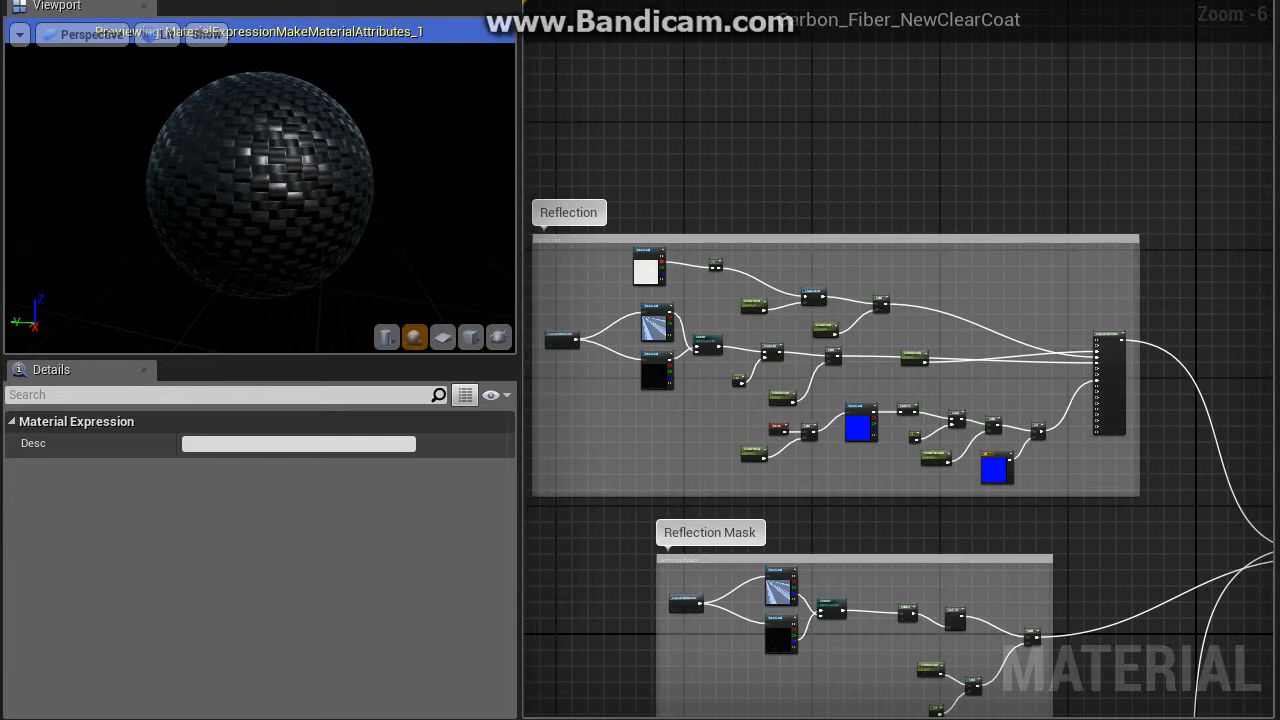
scroll(885, 460, up, 1)
right_drag(1235, 275, 835, 132)
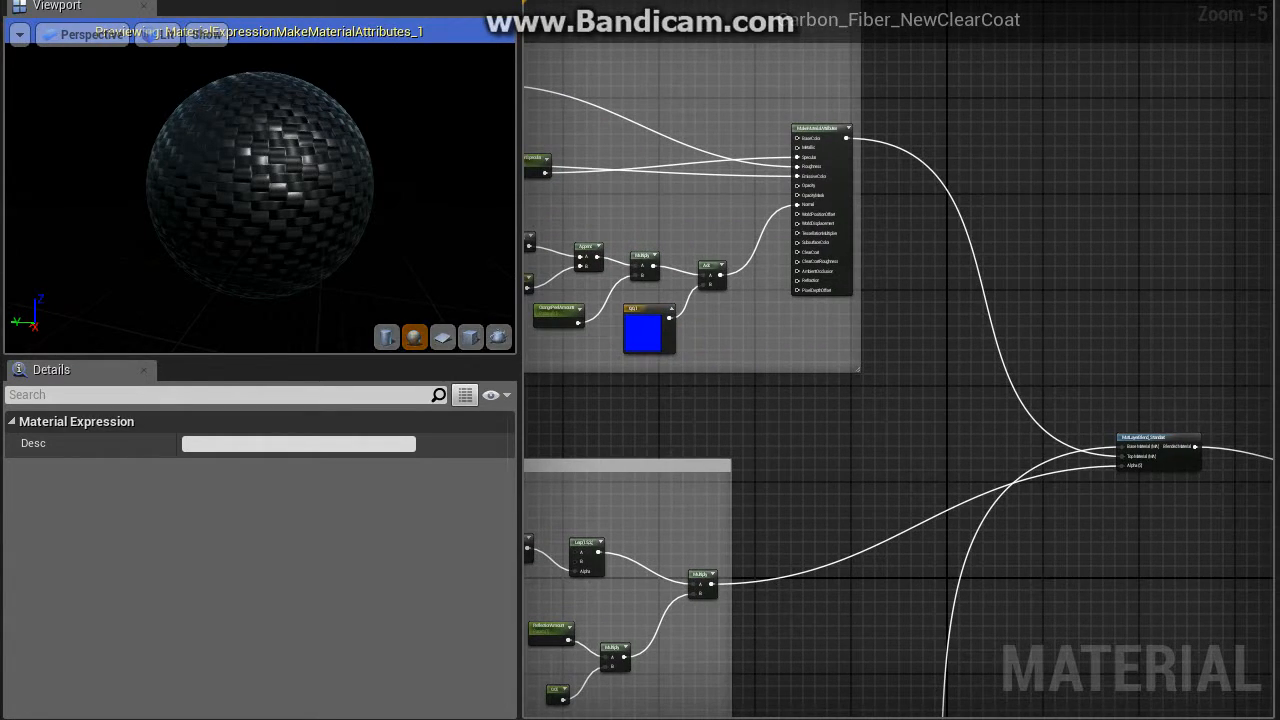
right_click(824, 128)
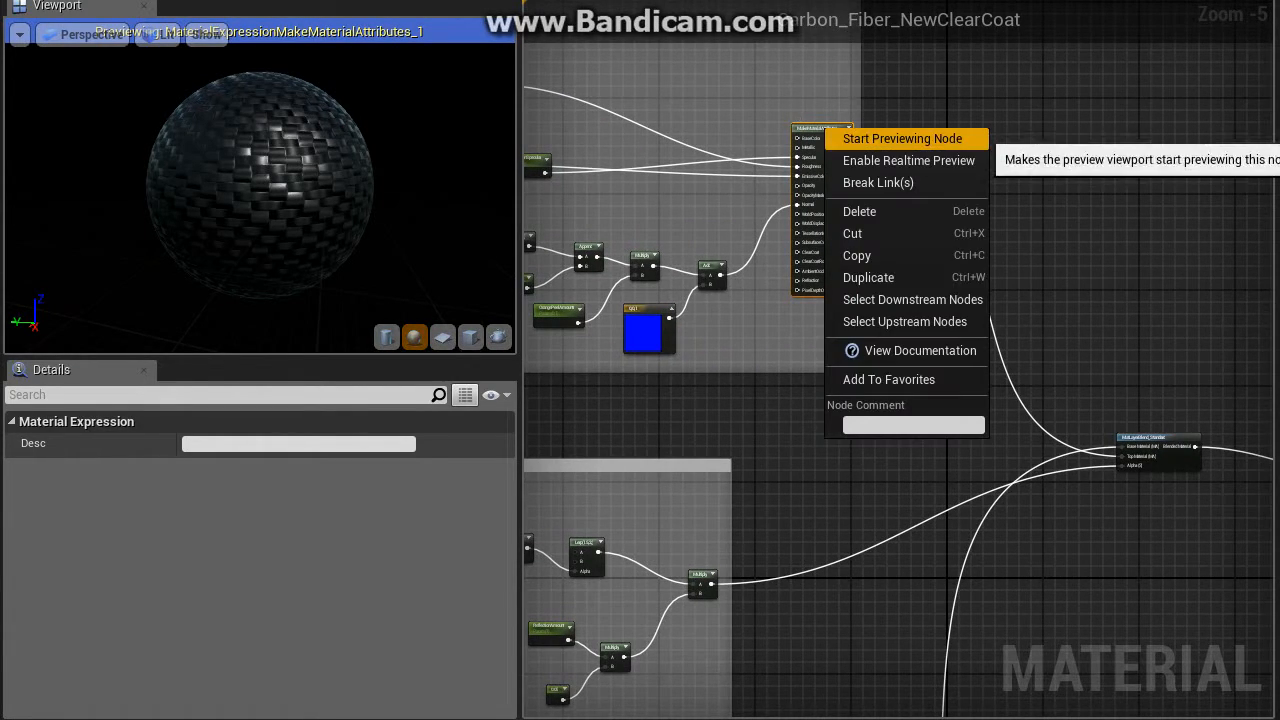
click(900, 137)
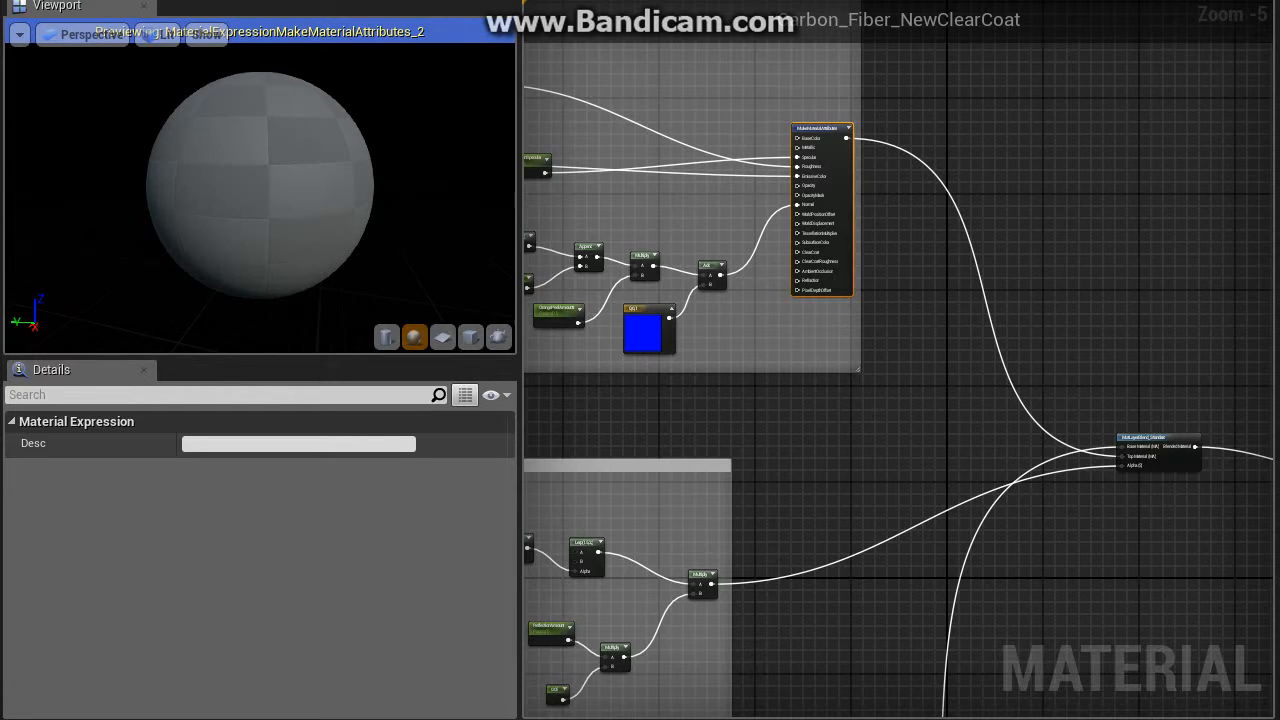
drag(300, 220, 150, 205)
Step: Examine the start of the Reflection group and inspect the CustomReflectionVector node that feeds the two cube map Texture Samples
right_drag(585, 143, 1180, 220)
scroll(714, 216, up, 3)
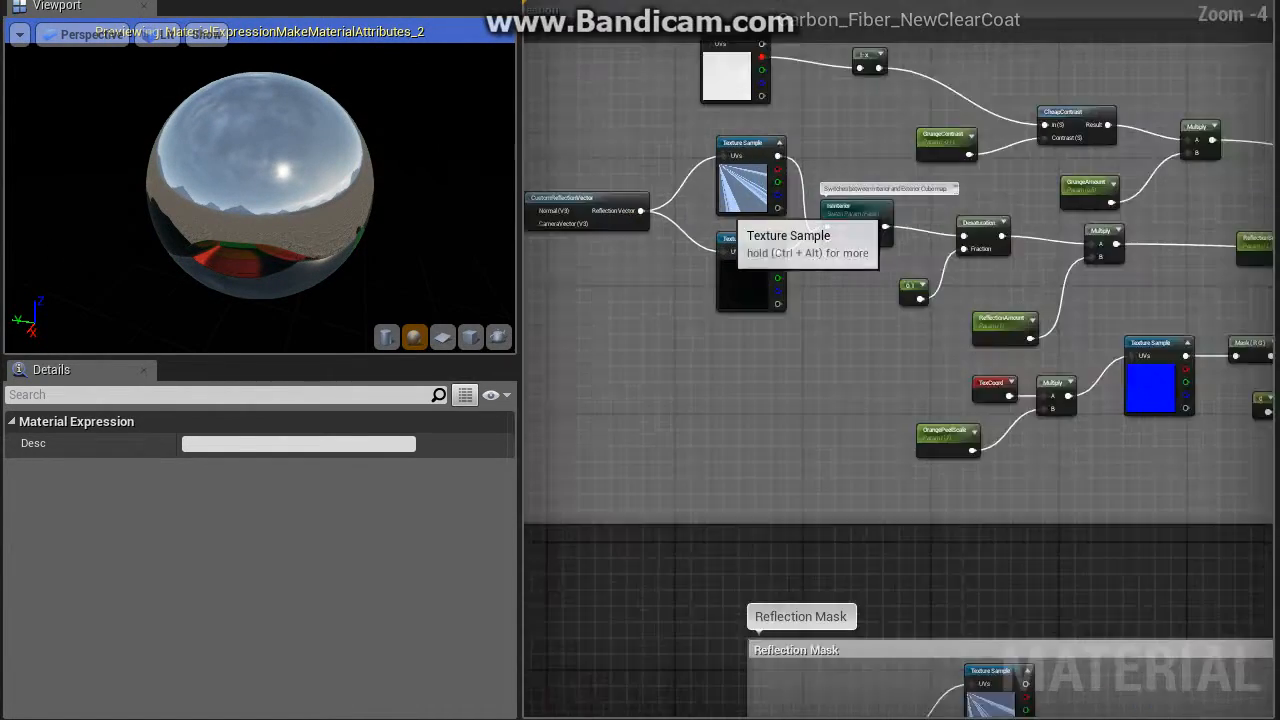
right_drag(714, 216, 938, 314)
scroll(900, 370, up, 2)
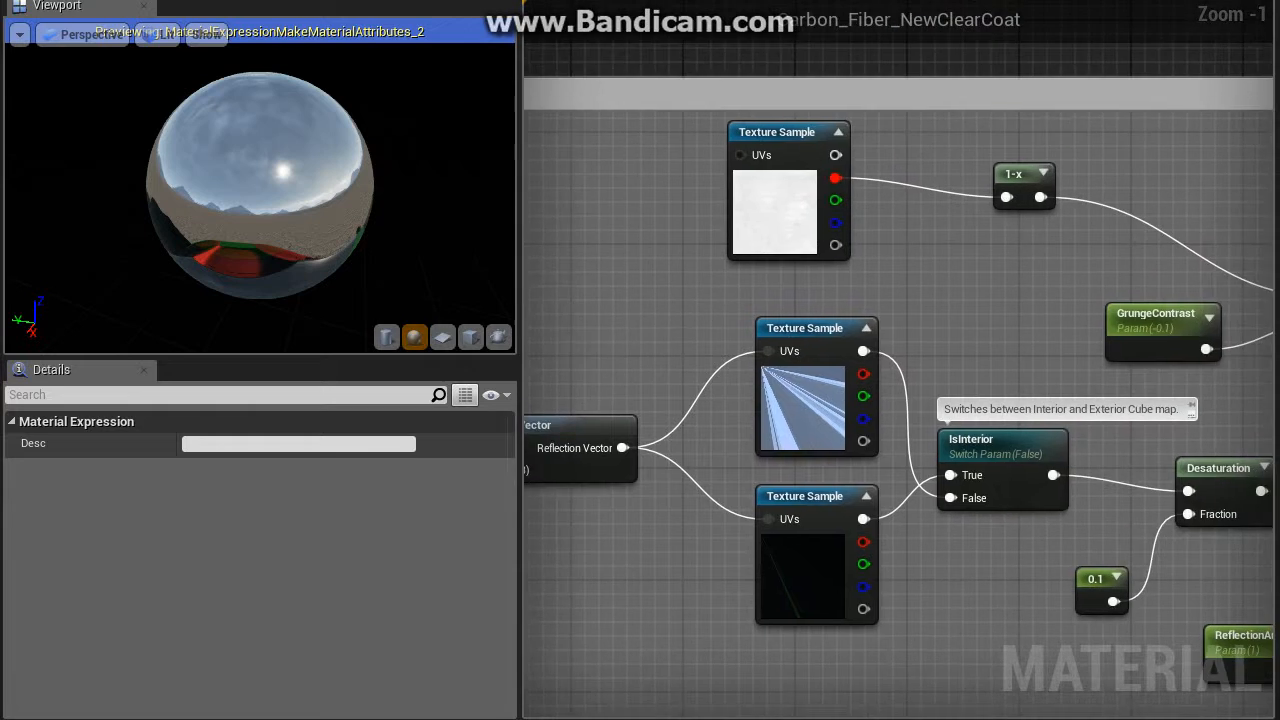
right_drag(716, 326, 932, 104)
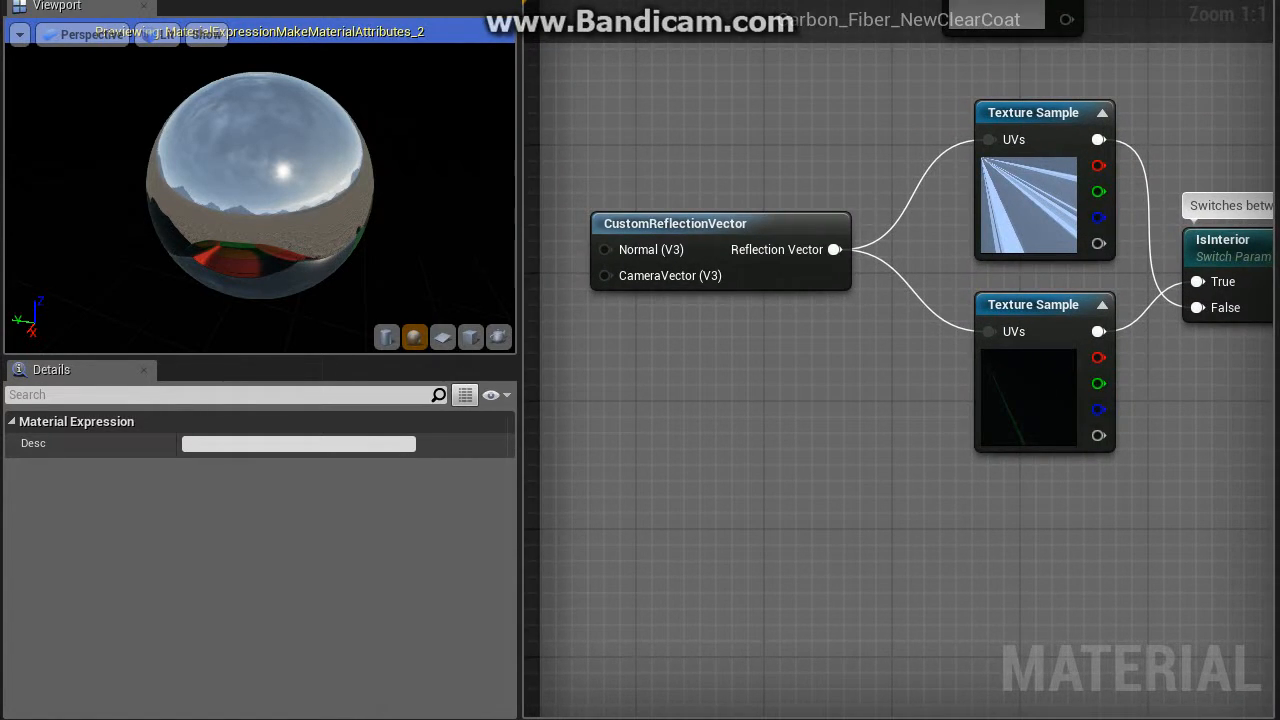
right_drag(1099, 419, 1147, 374)
scroll(631, 369, down, 1)
scroll(660, 374, up, 1)
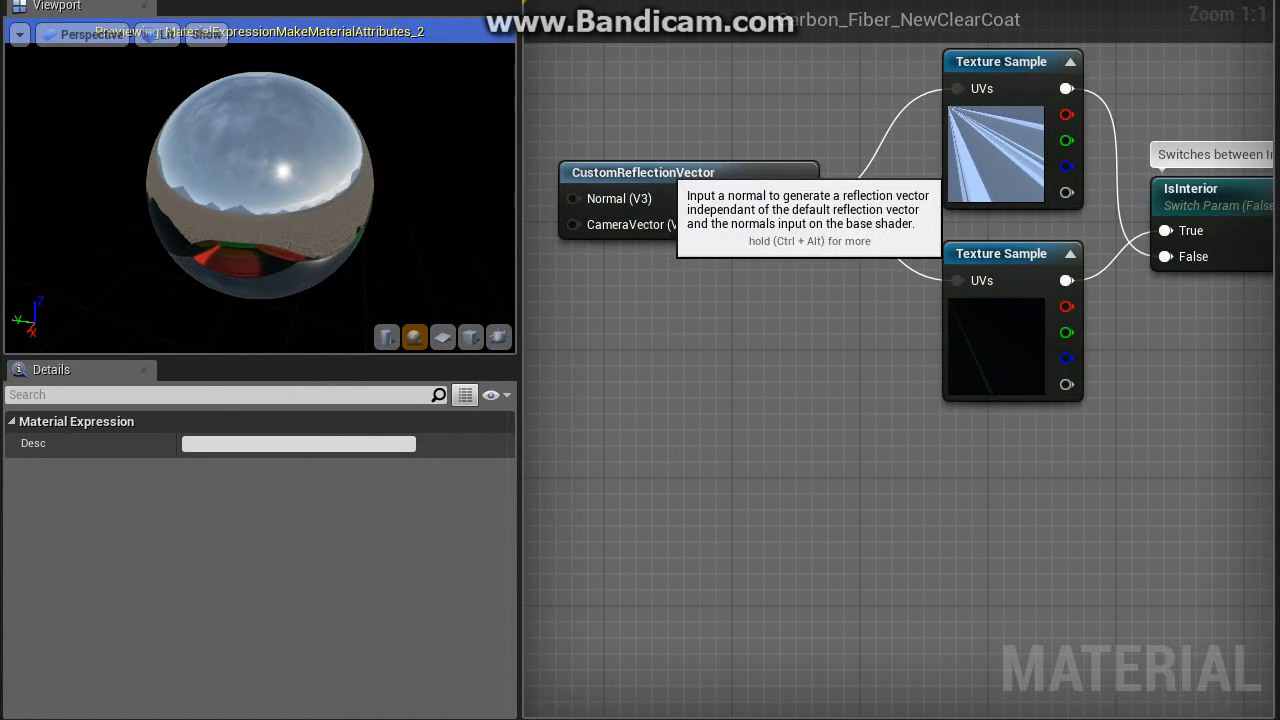
click(665, 174)
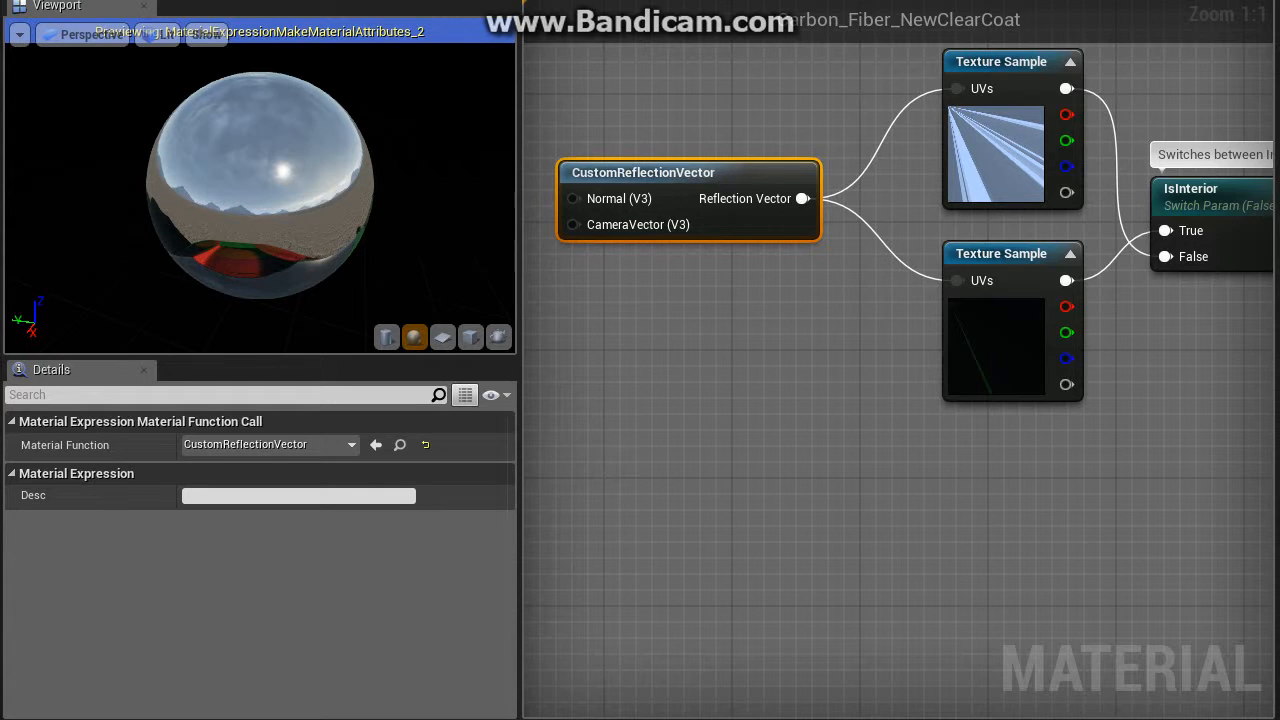
Step: Compare the exterior and interior reflection capture textures assigned to the two cube map Texture Samples
right_drag(1019, 152, 1030, 185)
click(1030, 185)
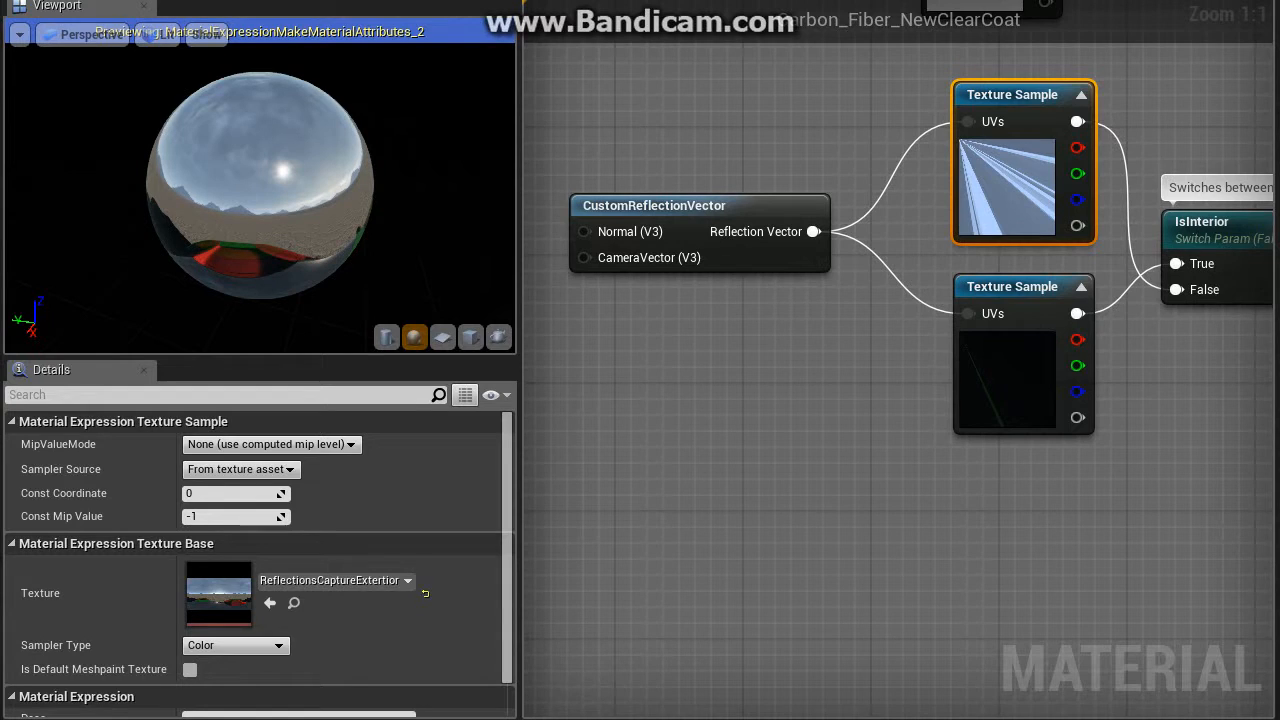
click(1032, 370)
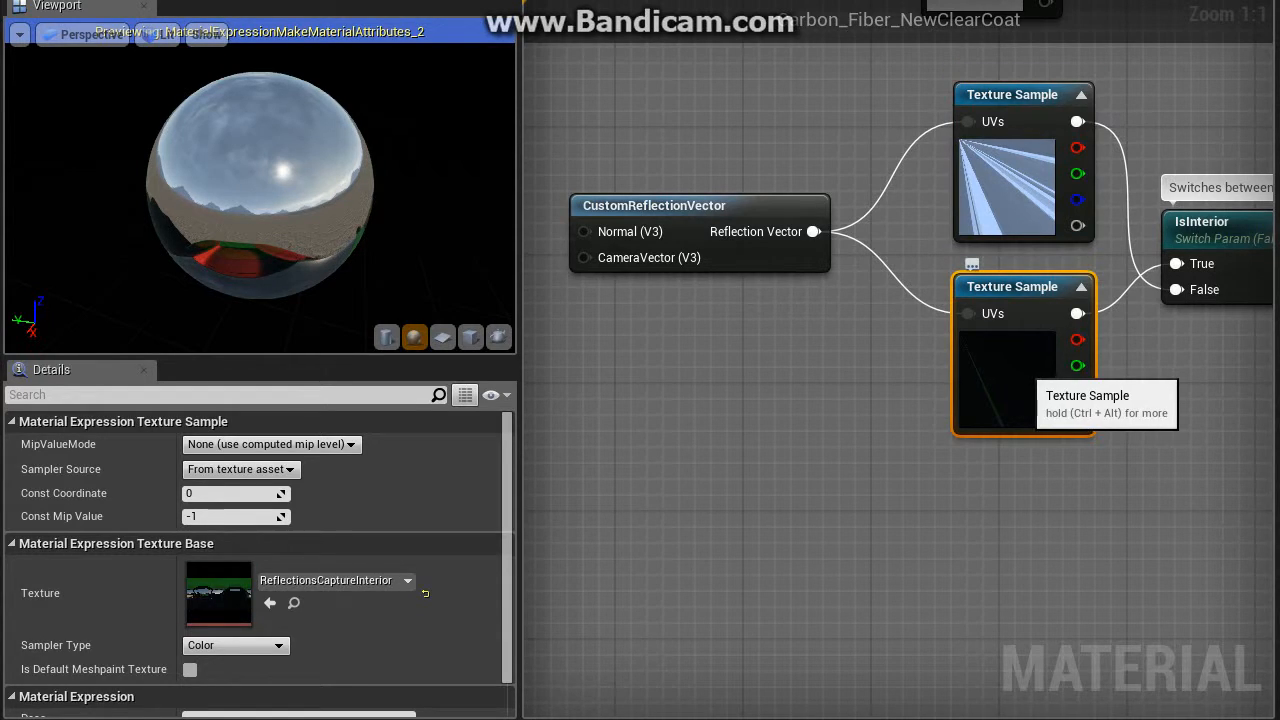
click(1030, 200)
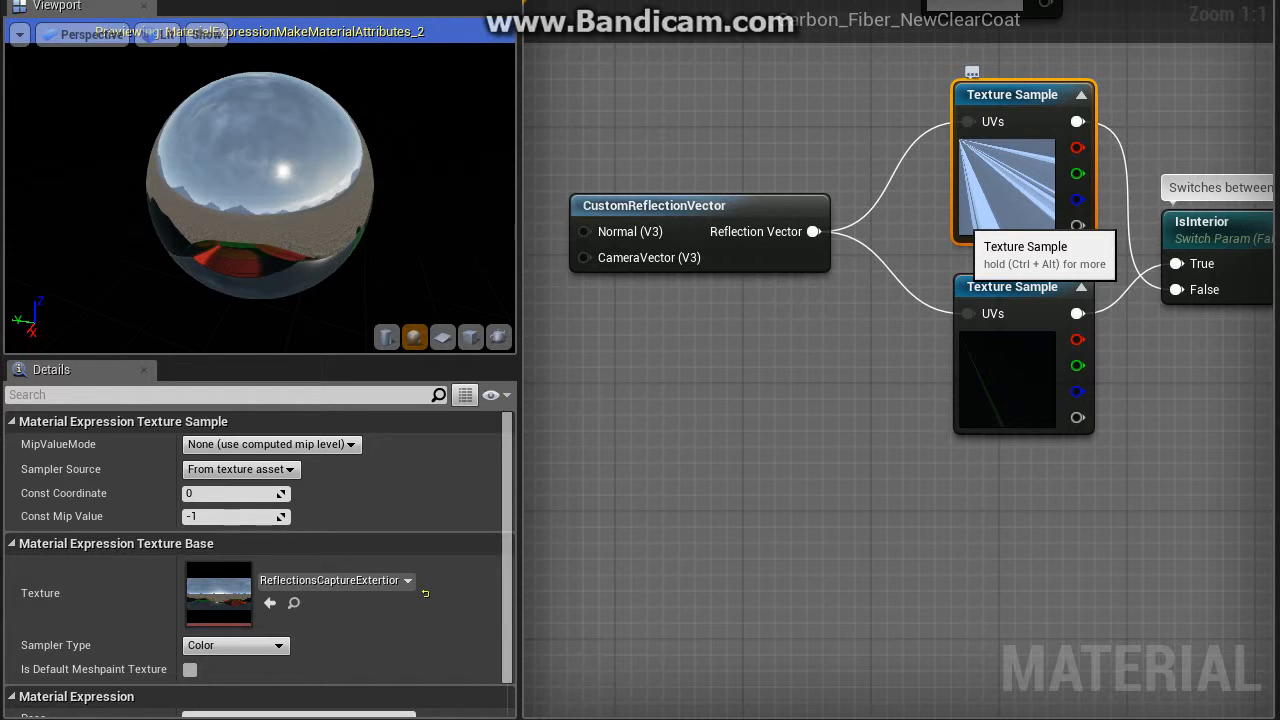
Step: Inspect the IsInterior switch parameter, the Desaturation node and the 0.1 constant that drives its Fraction
right_drag(1230, 395, 803, 397)
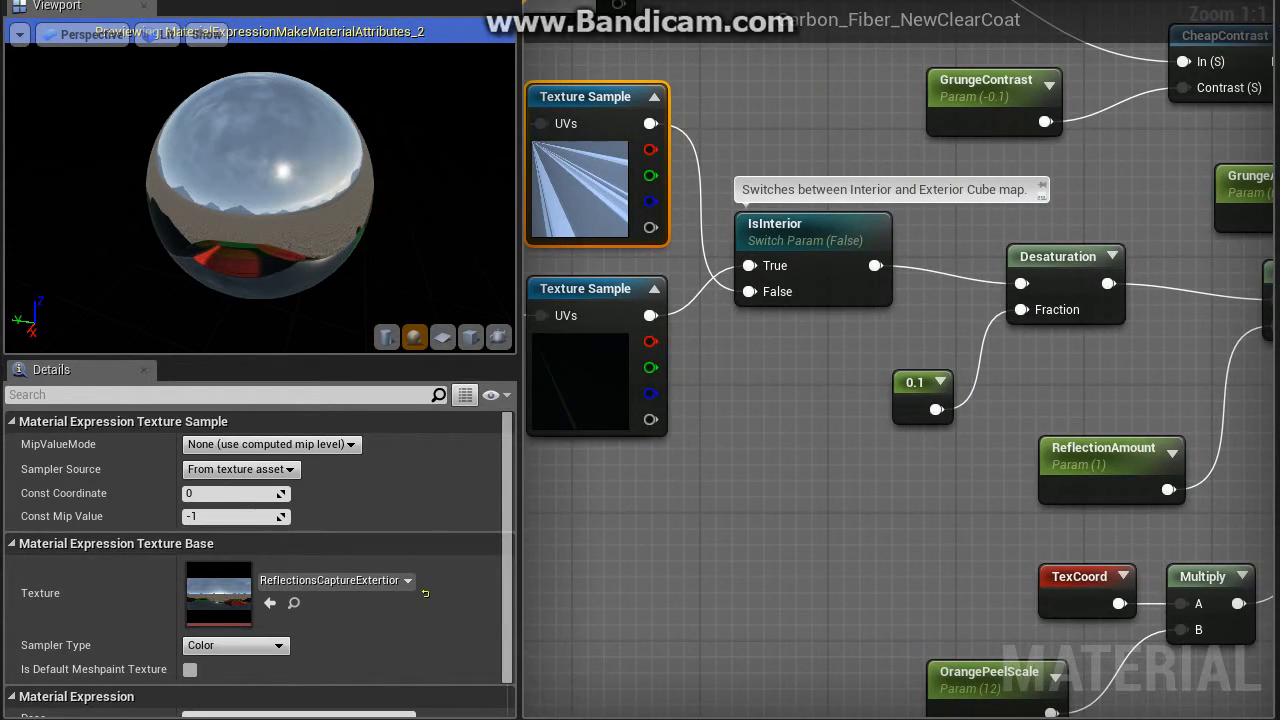
click(820, 270)
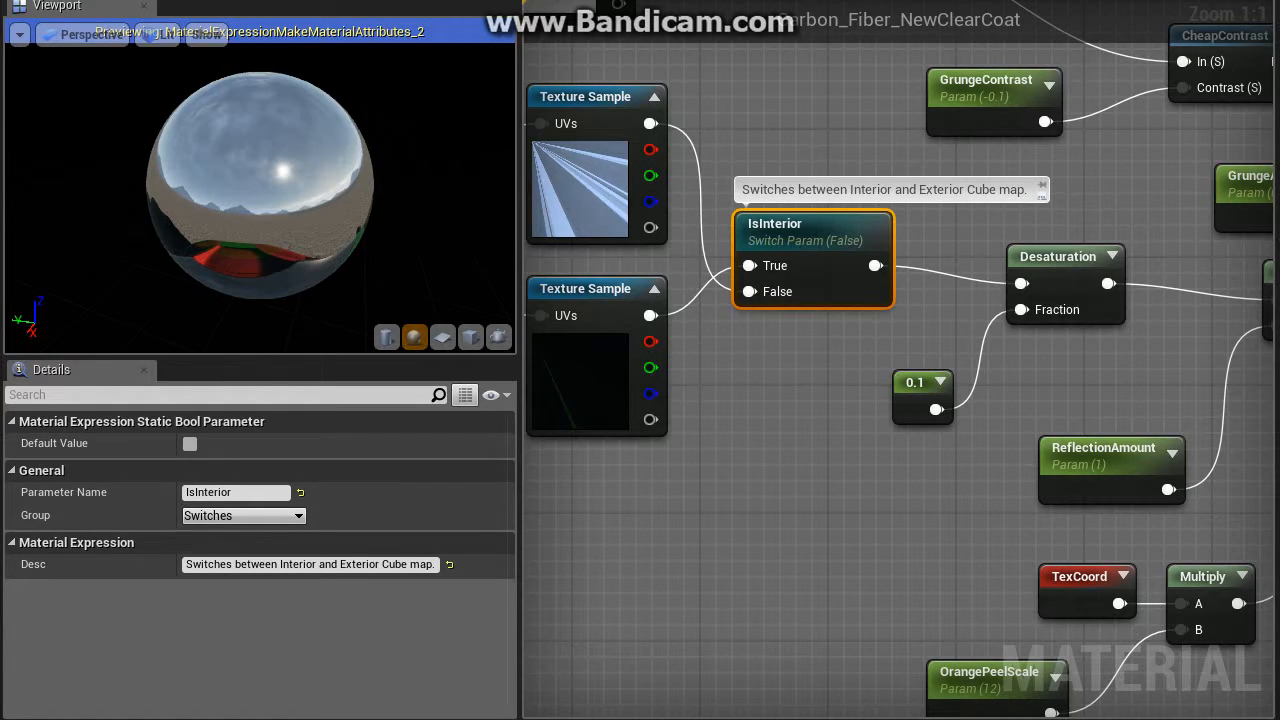
right_drag(1043, 263, 870, 300)
click(870, 300)
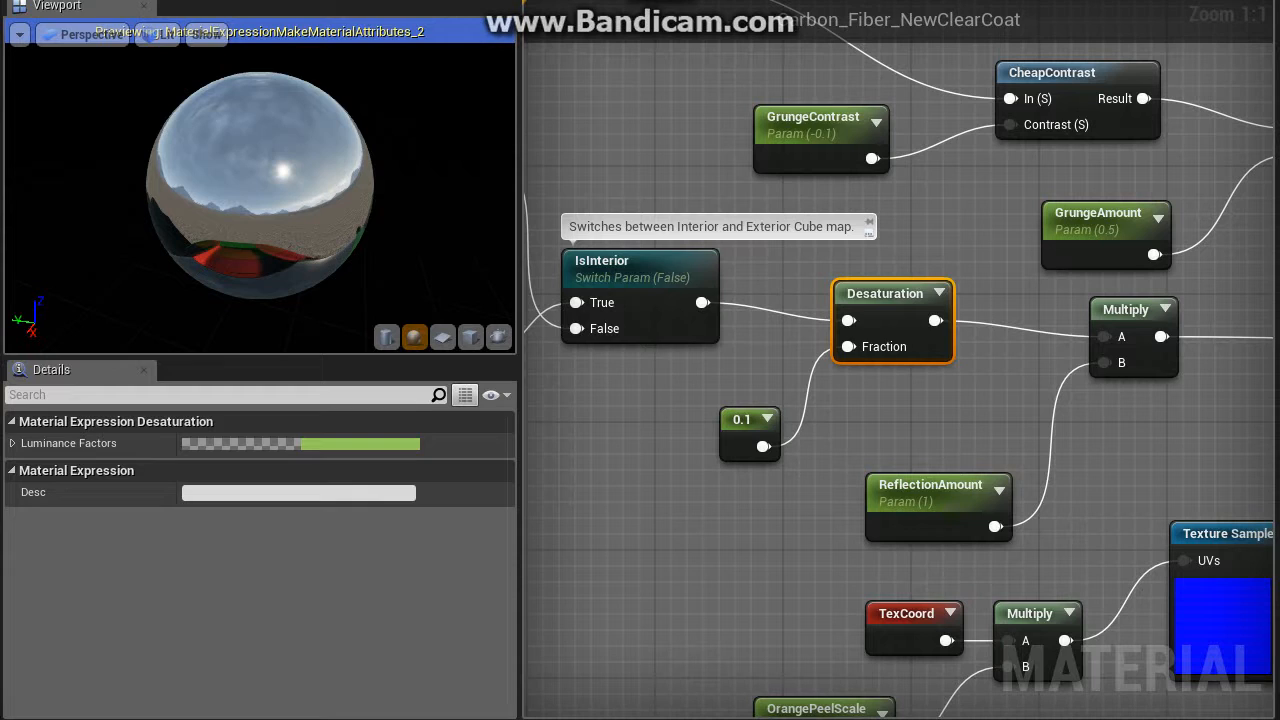
click(748, 424)
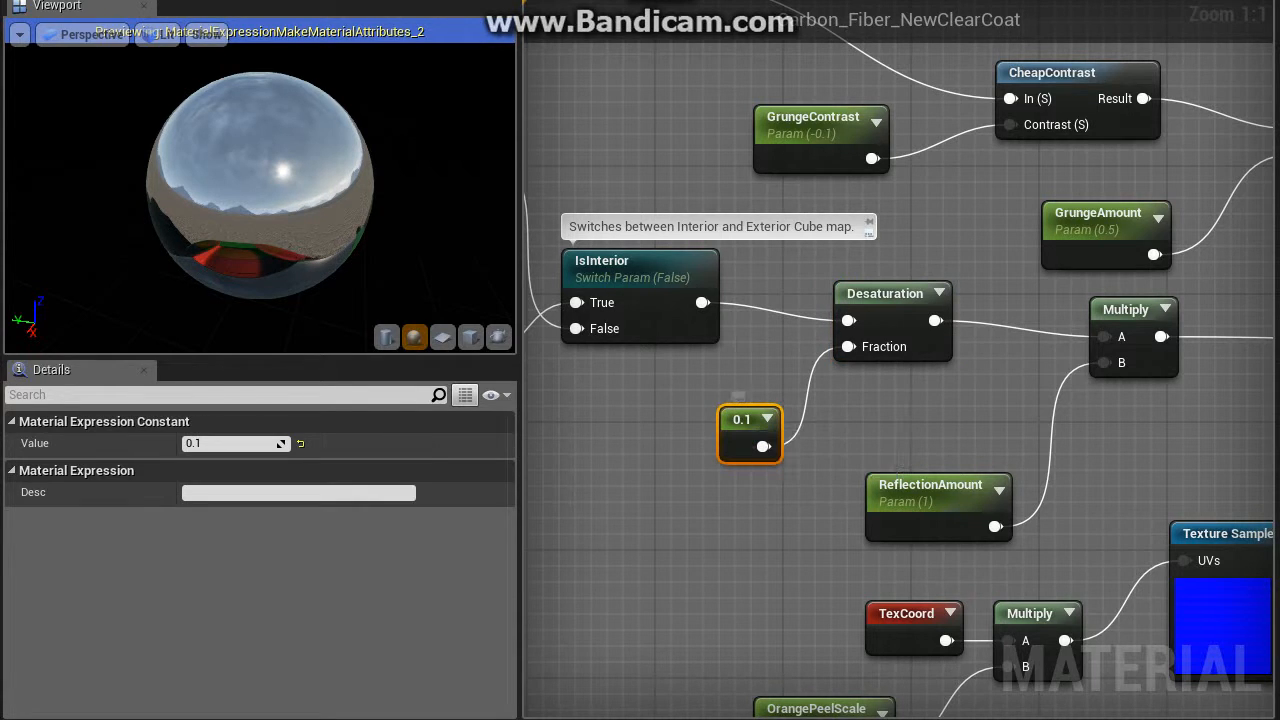
click(868, 408)
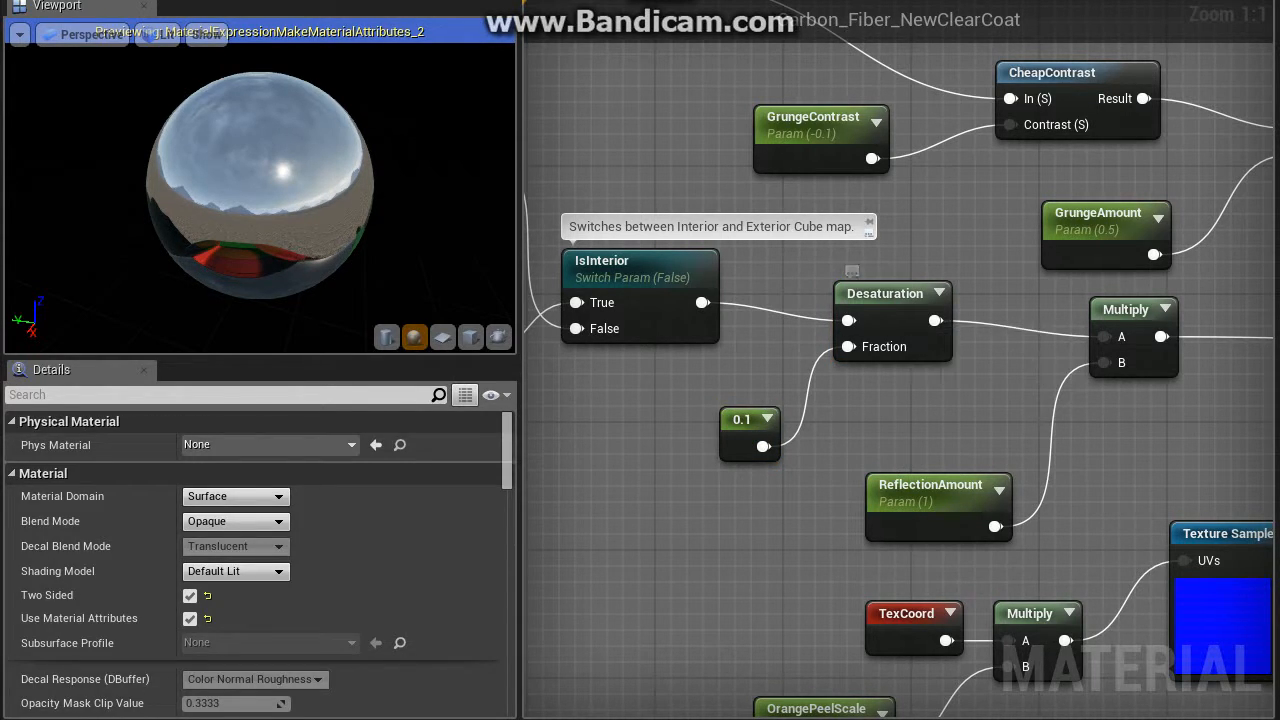
Step: Inspect the settings of the ReflectionAmount scalar parameter that multiplies the desaturated reflection
right_drag(964, 393, 668, 353)
scroll(668, 353, down, 2)
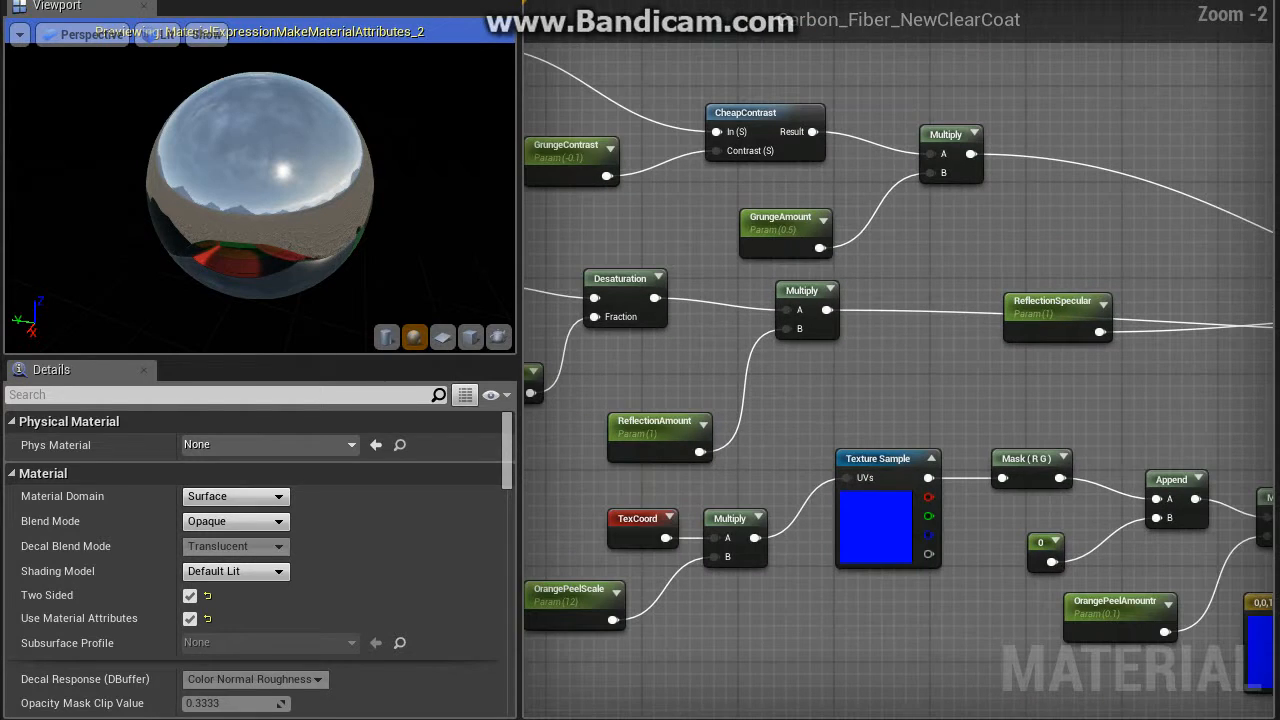
scroll(700, 400, up, 2)
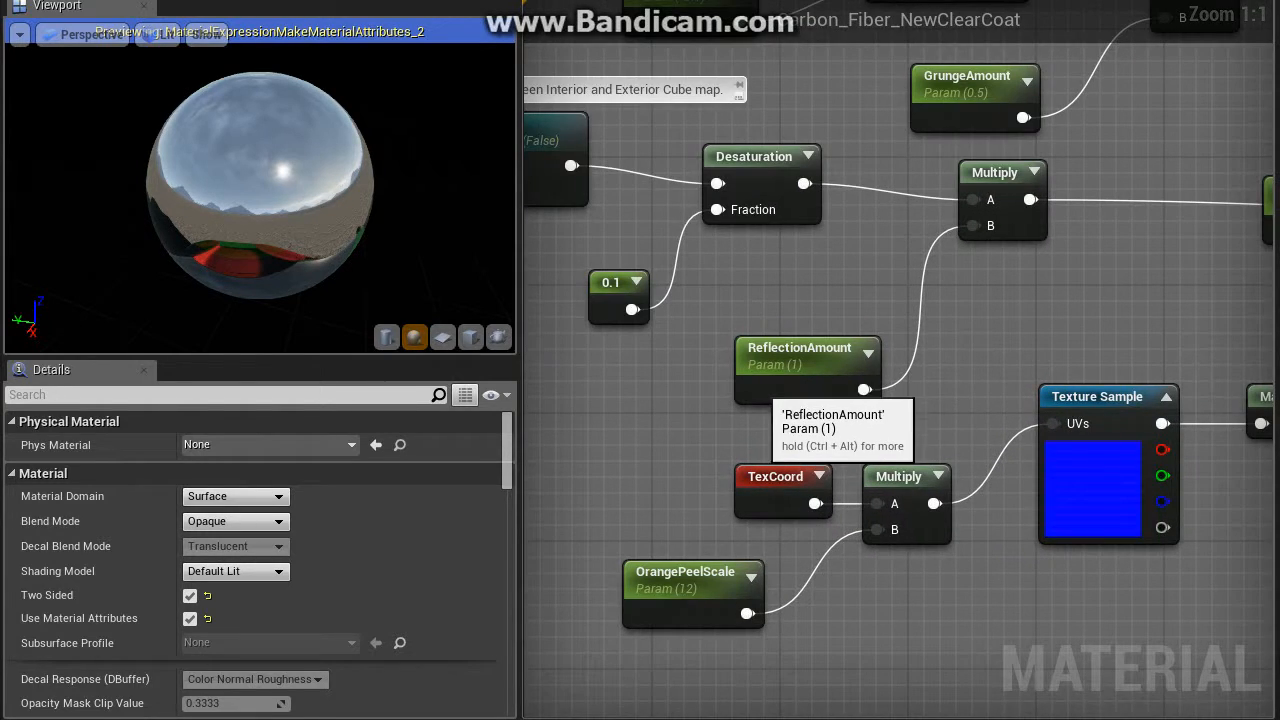
click(805, 378)
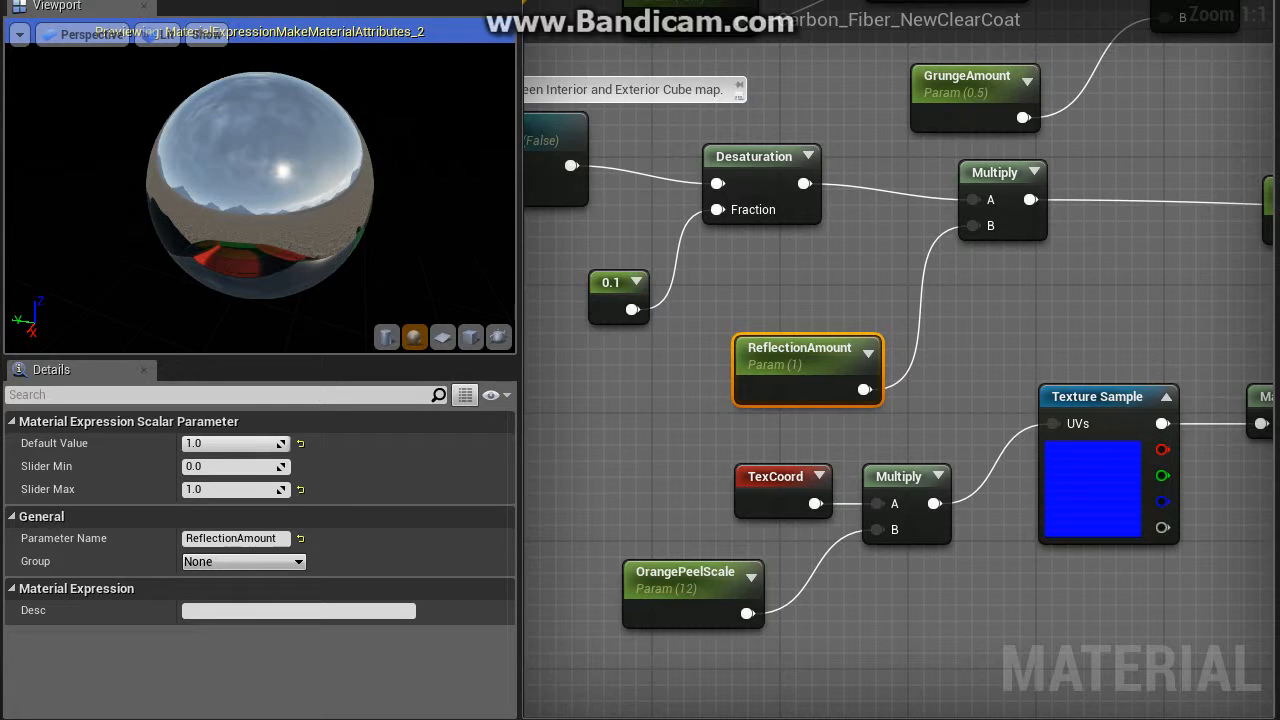
Step: Examine how the grunge, reflection and orange peel branches run through the Reflection group towards its outputs
right_drag(1152, 288, 846, 254)
scroll(846, 254, down, 3)
right_drag(1026, 280, 1278, 496)
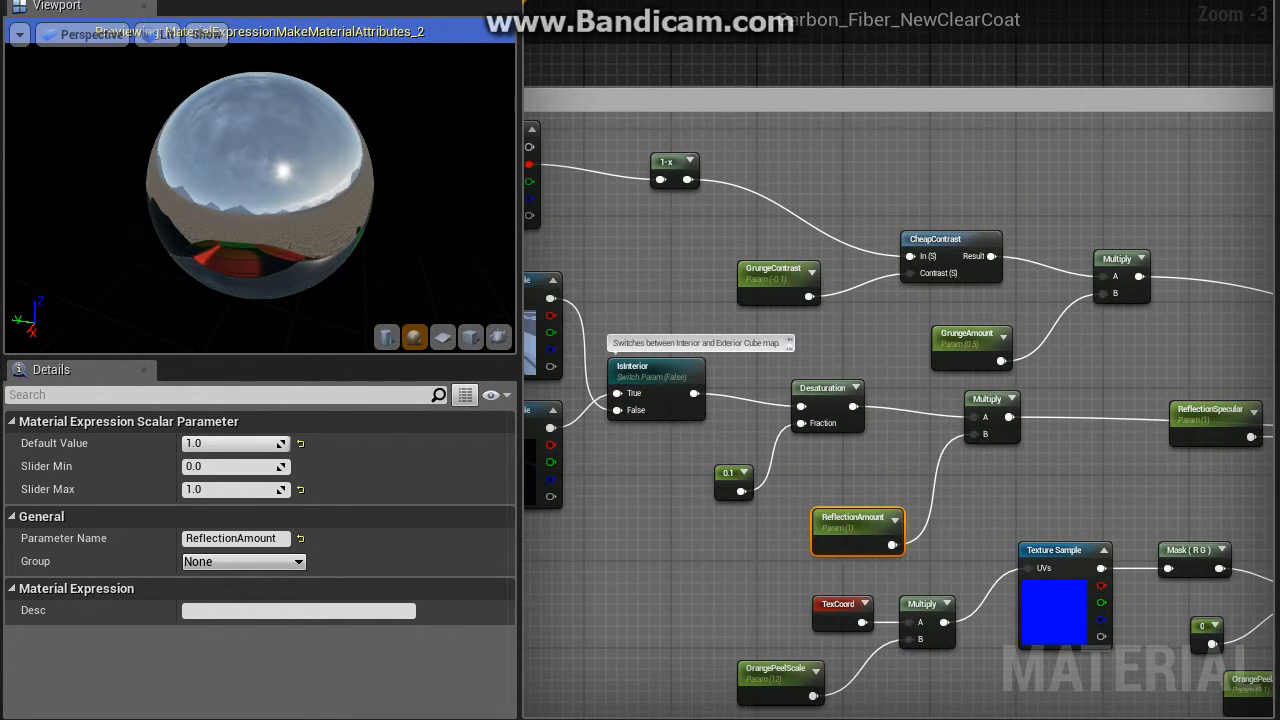
right_drag(687, 179, 811, 268)
scroll(914, 370, up, 1)
right_drag(1156, 519, 722, 445)
scroll(1128, 426, down, 2)
right_drag(1128, 426, 820, 390)
scroll(929, 425, up, 1)
right_drag(740, 395, 1237, 499)
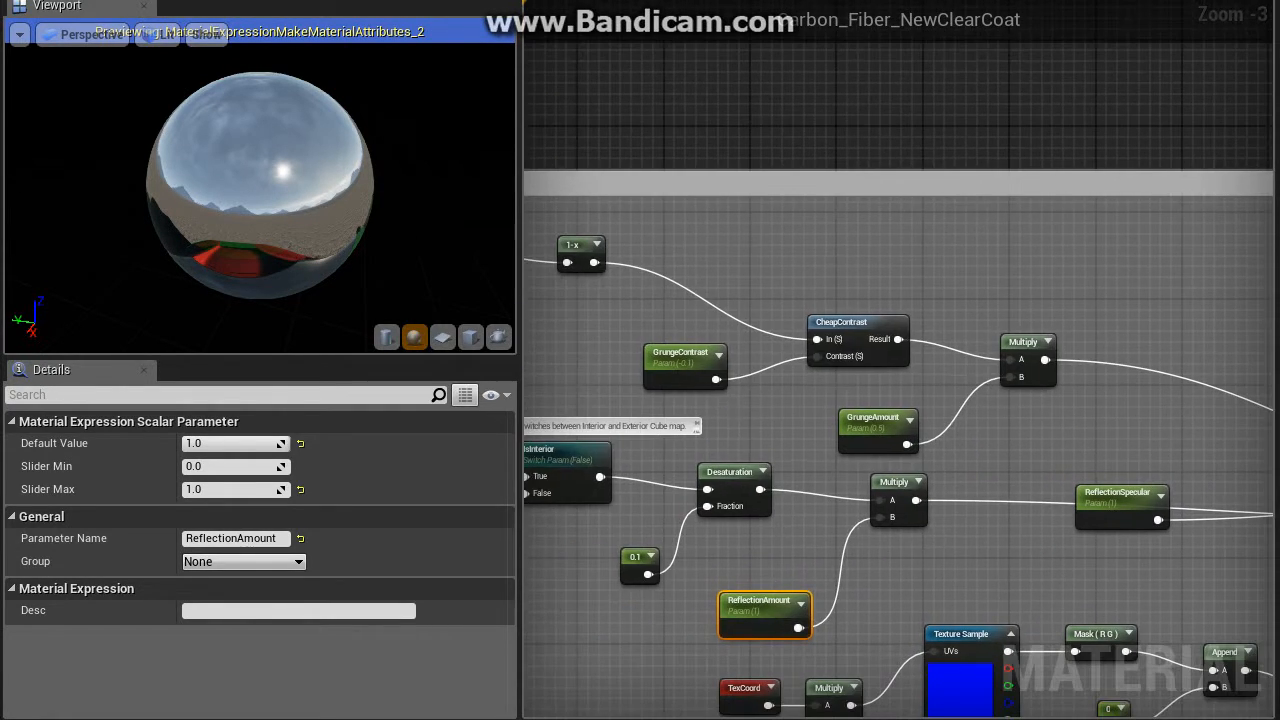
Step: Examine the grunge branch of the Reflection group, with its 1-x, GrungeContrast, CheapContrast and GrungeAmount nodes
right_drag(770, 330, 1003, 368)
right_drag(1097, 389, 867, 318)
scroll(860, 300, up, 2)
right_drag(700, 420, 868, 467)
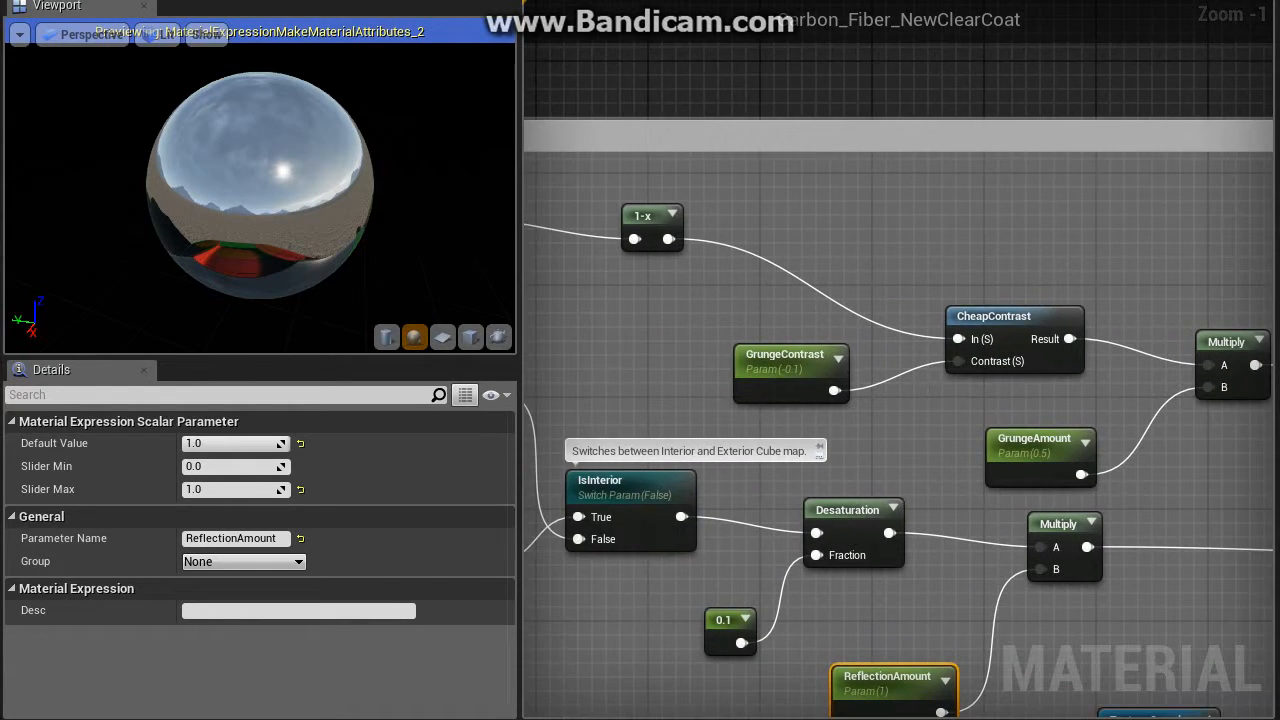
right_drag(770, 330, 638, 283)
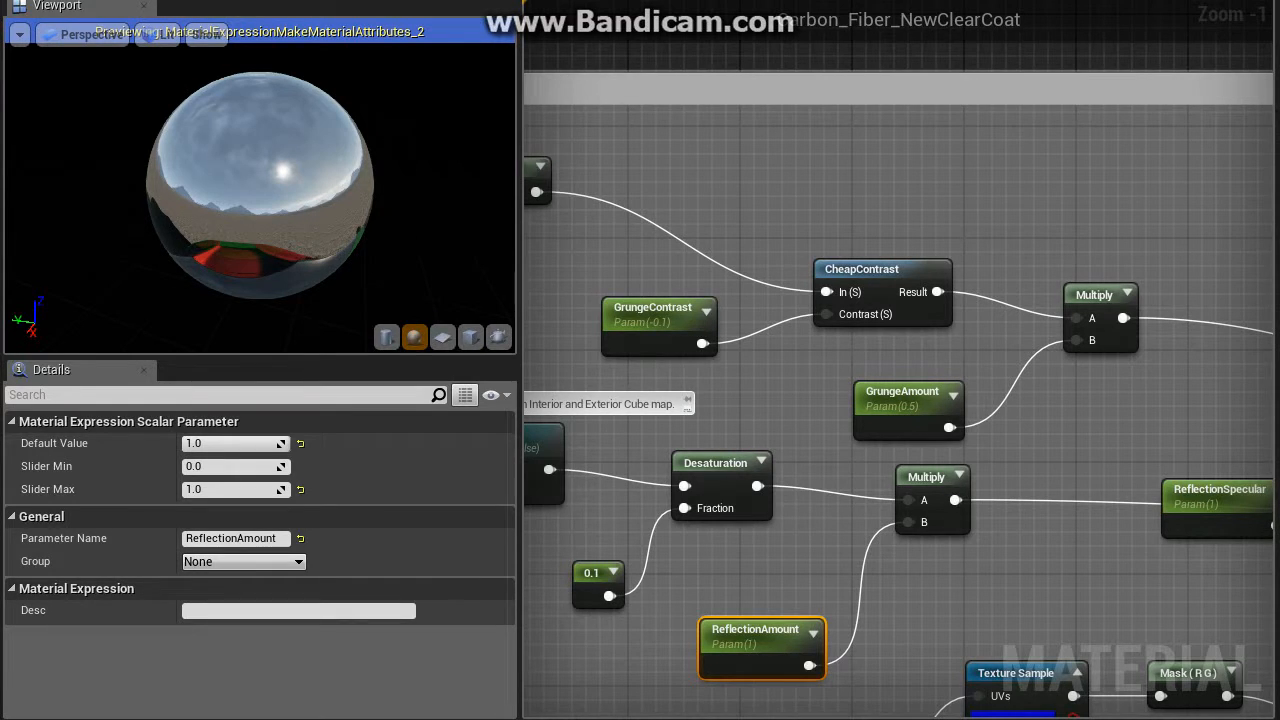
Step: Examine the ReflectionSpecular parameter and the orange peel normal branch, and rotate the preview sphere to check its reflections
right_drag(1088, 546, 783, 374)
right_drag(855, 410, 808, 304)
right_drag(1010, 340, 722, 350)
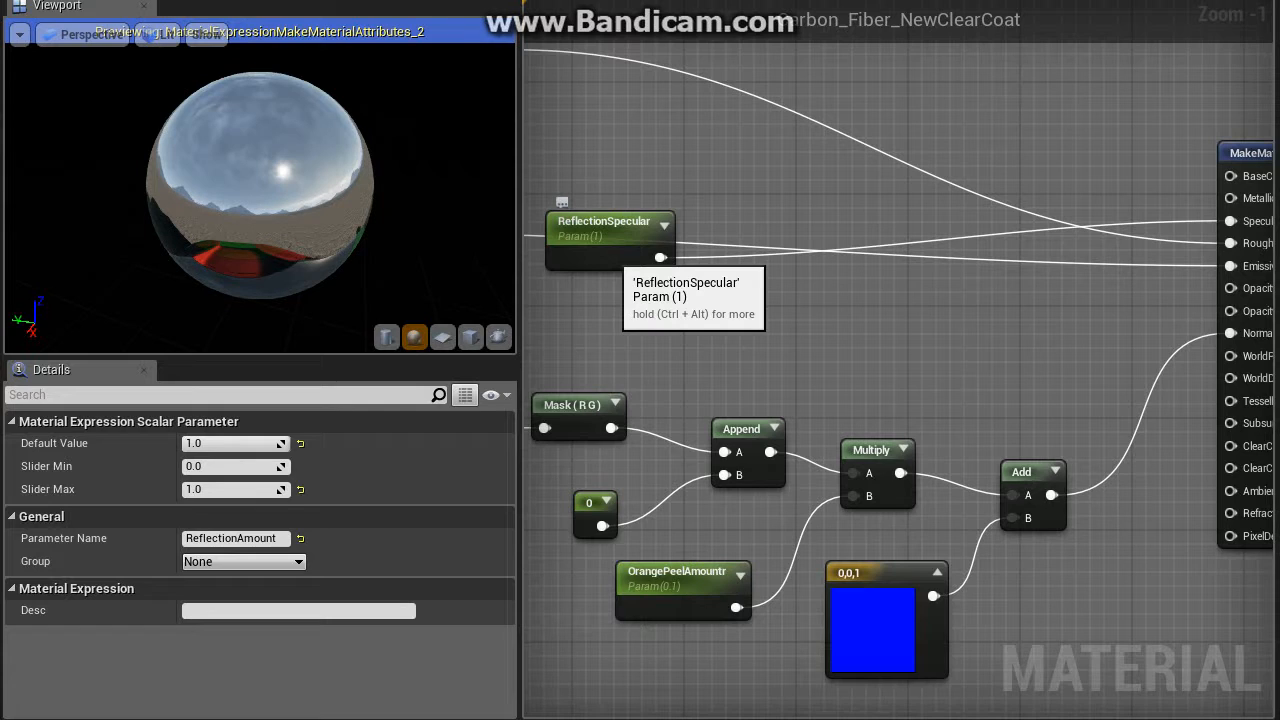
right_drag(740, 356, 1243, 286)
scroll(920, 334, down, 2)
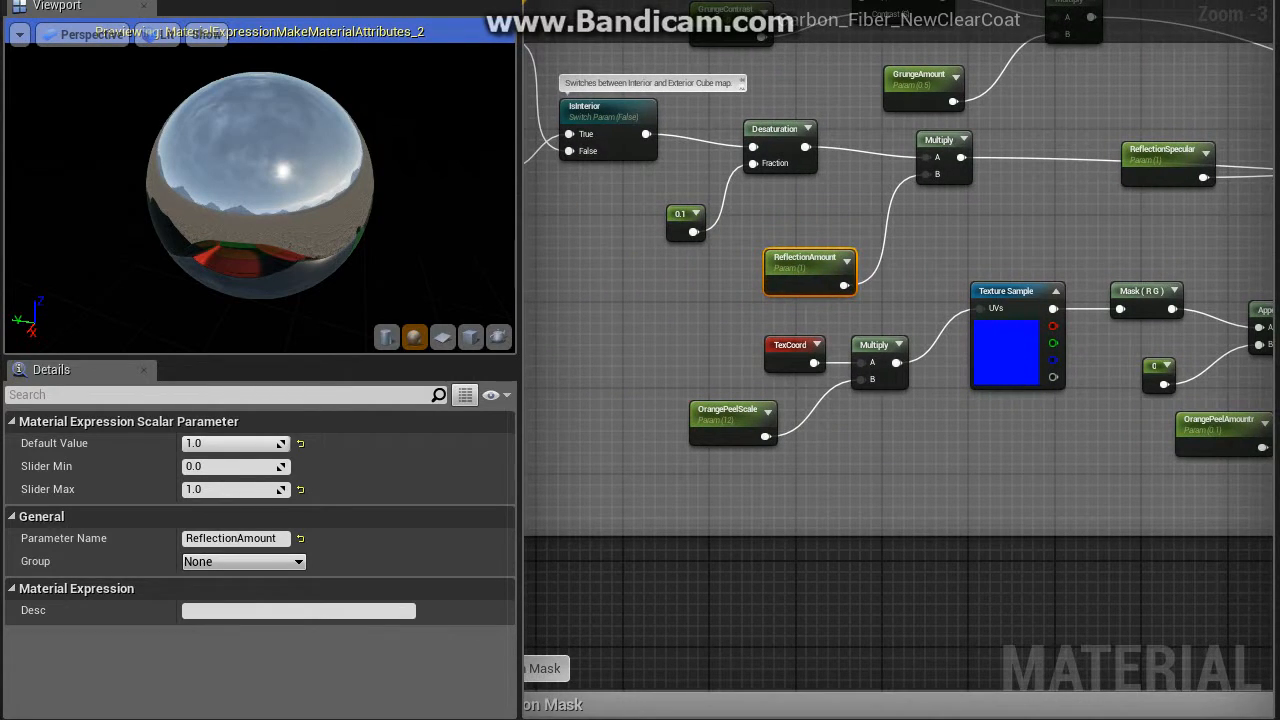
scroll(260, 190, up, 3)
drag(260, 190, 300, 249)
right_drag(1240, 494, 697, 460)
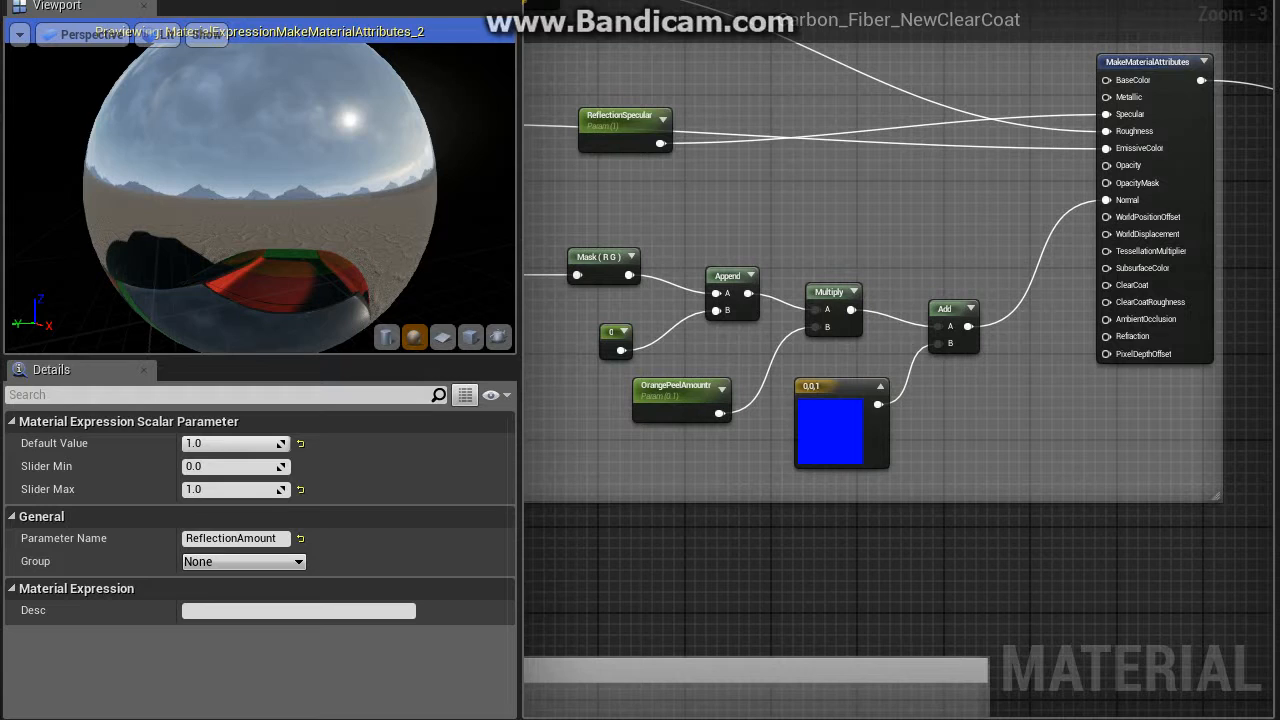
Step: Examine the Reflection Mask group from its CustomReflectionVector, cube map samples and IsInterior2 switch to its multiply nodes
right_drag(964, 549, 931, 409)
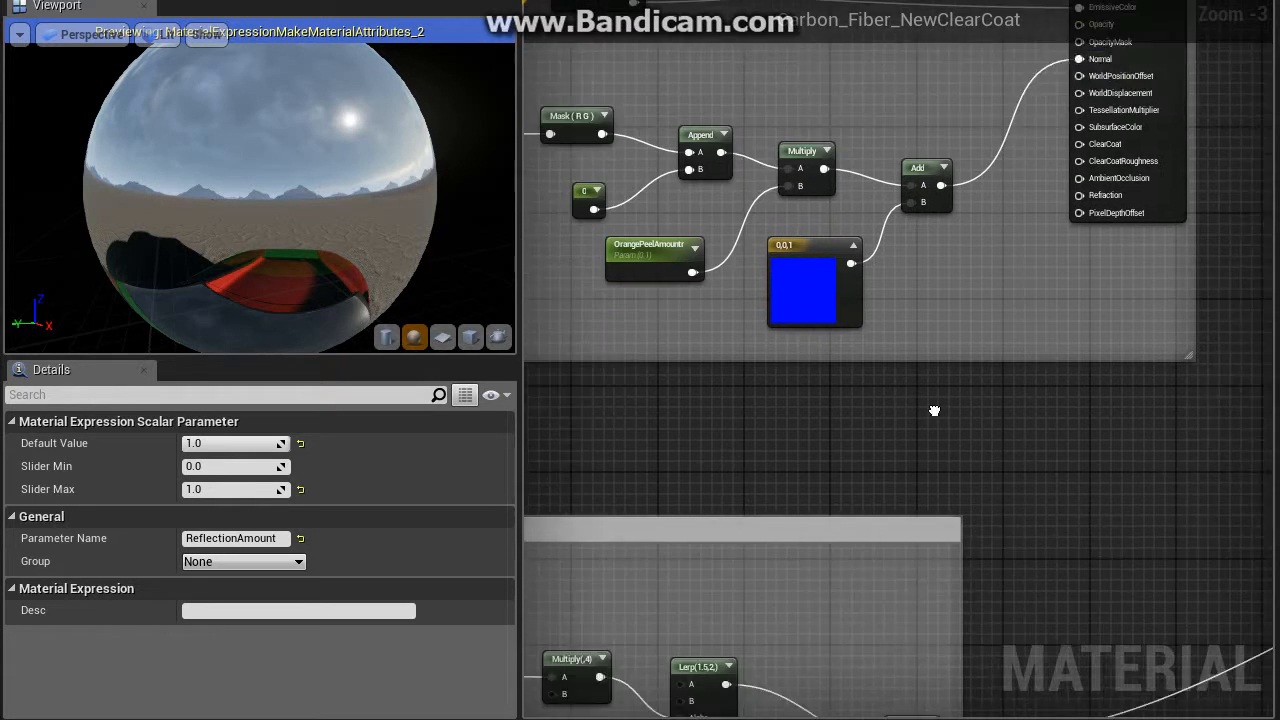
scroll(931, 409, down, 3)
right_drag(645, 479, 645, 381)
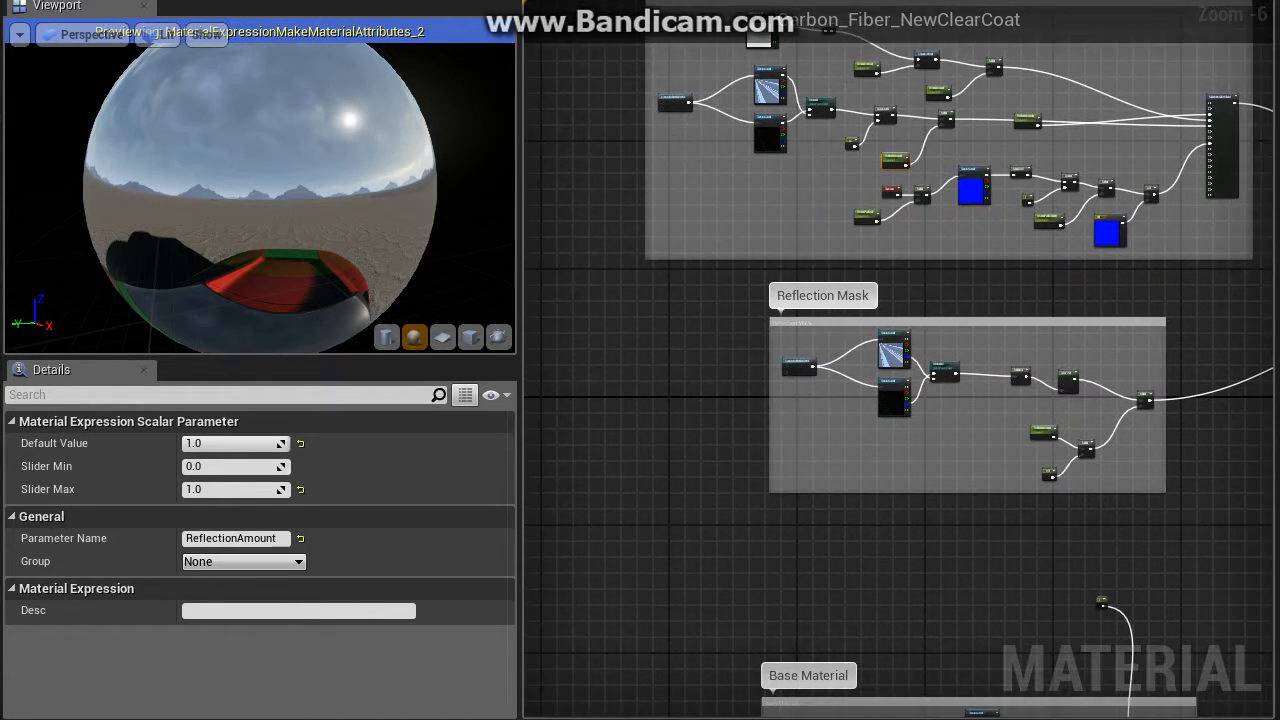
scroll(645, 381, up, 4)
right_drag(754, 542, 945, 510)
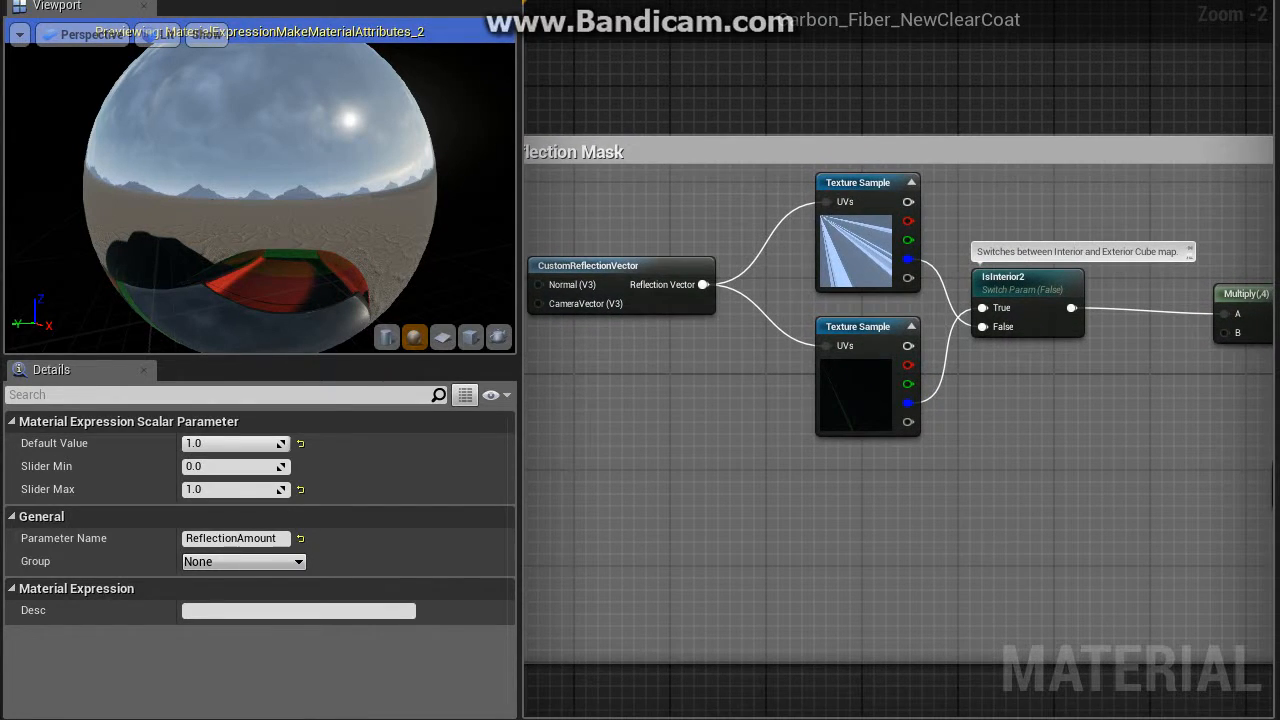
right_drag(1037, 397, 1092, 423)
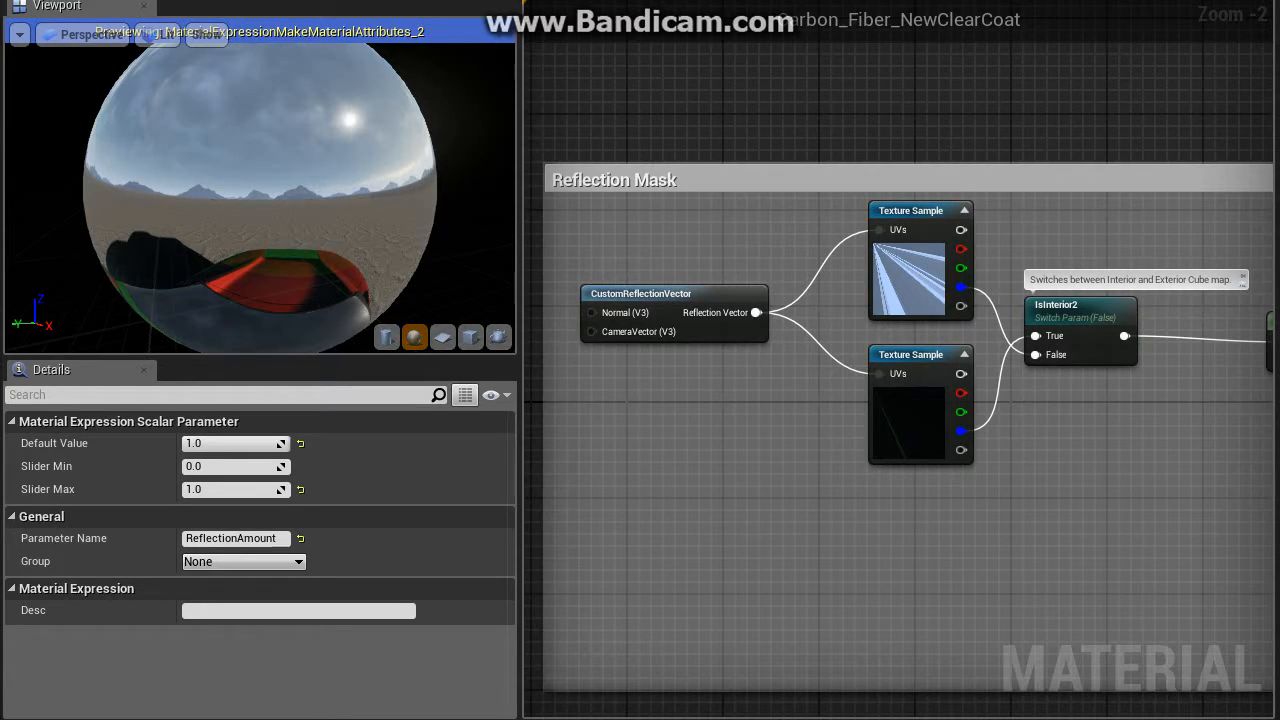
right_drag(1240, 440, 759, 479)
scroll(1018, 400, up, 1)
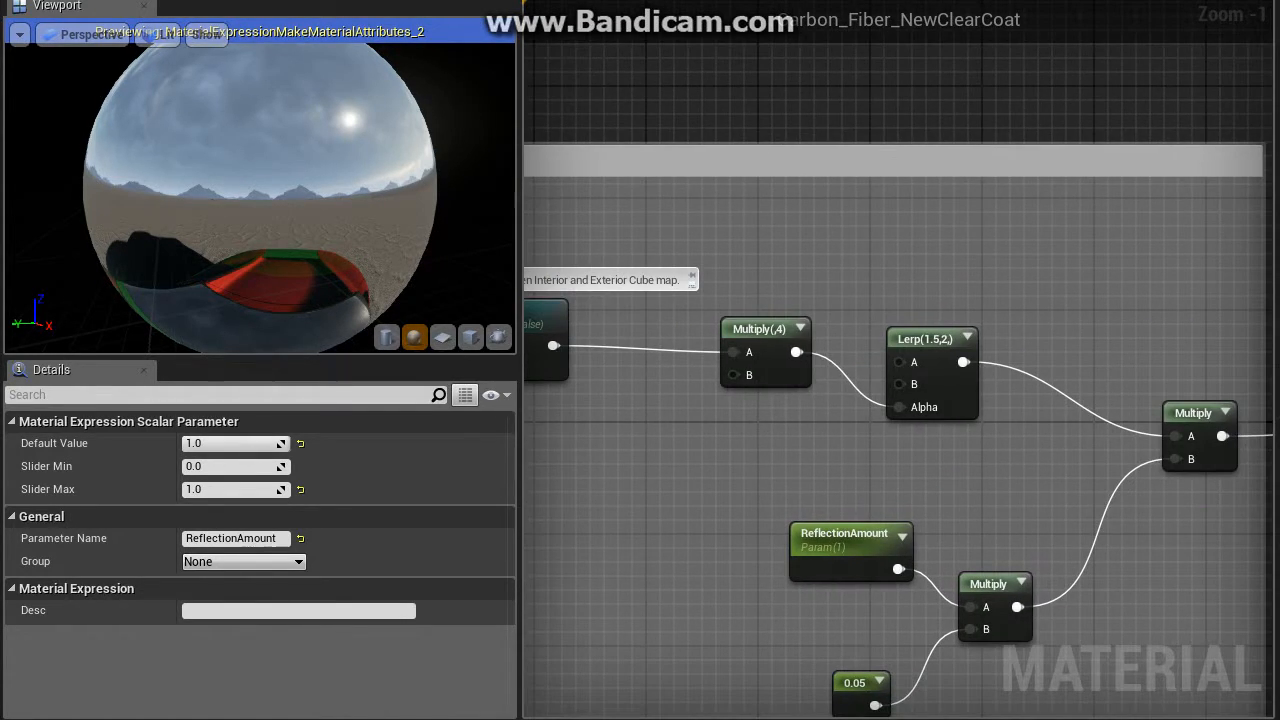
Step: Preview the Multiply(,4) node of the Reflection Mask group and rotate the sphere to inspect the mask
click(765, 345)
right_click(768, 326)
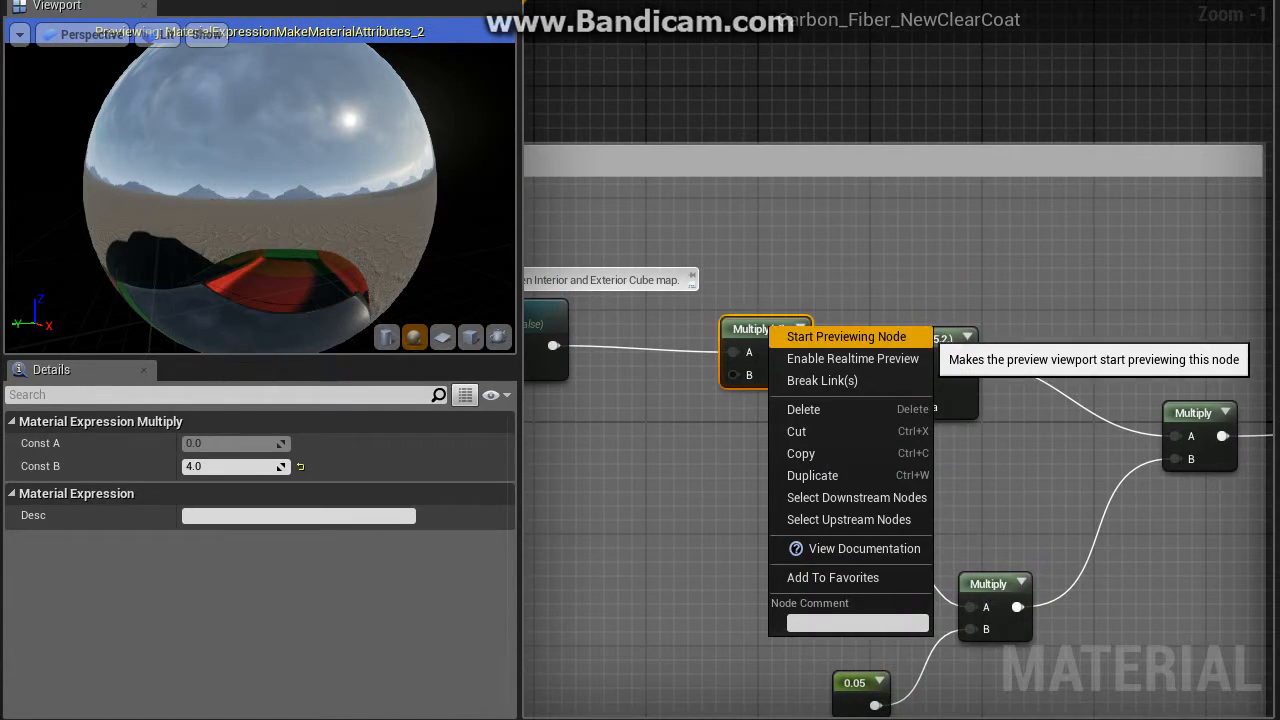
click(830, 335)
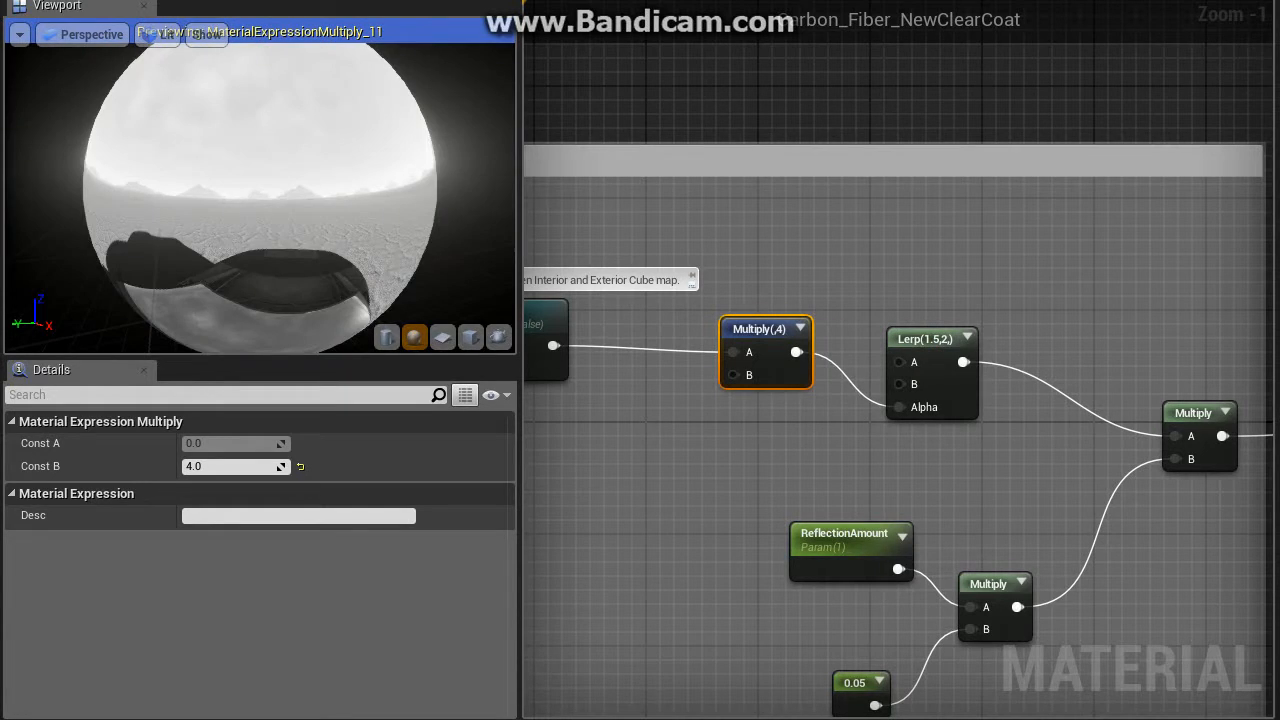
right_drag(640, 450, 1238, 352)
mouse_move(262, 212)
mouse_down()
mouse_move(268, 178)
mouse_move(255, 194)
mouse_up()
right_drag(1265, 333, 436, 288)
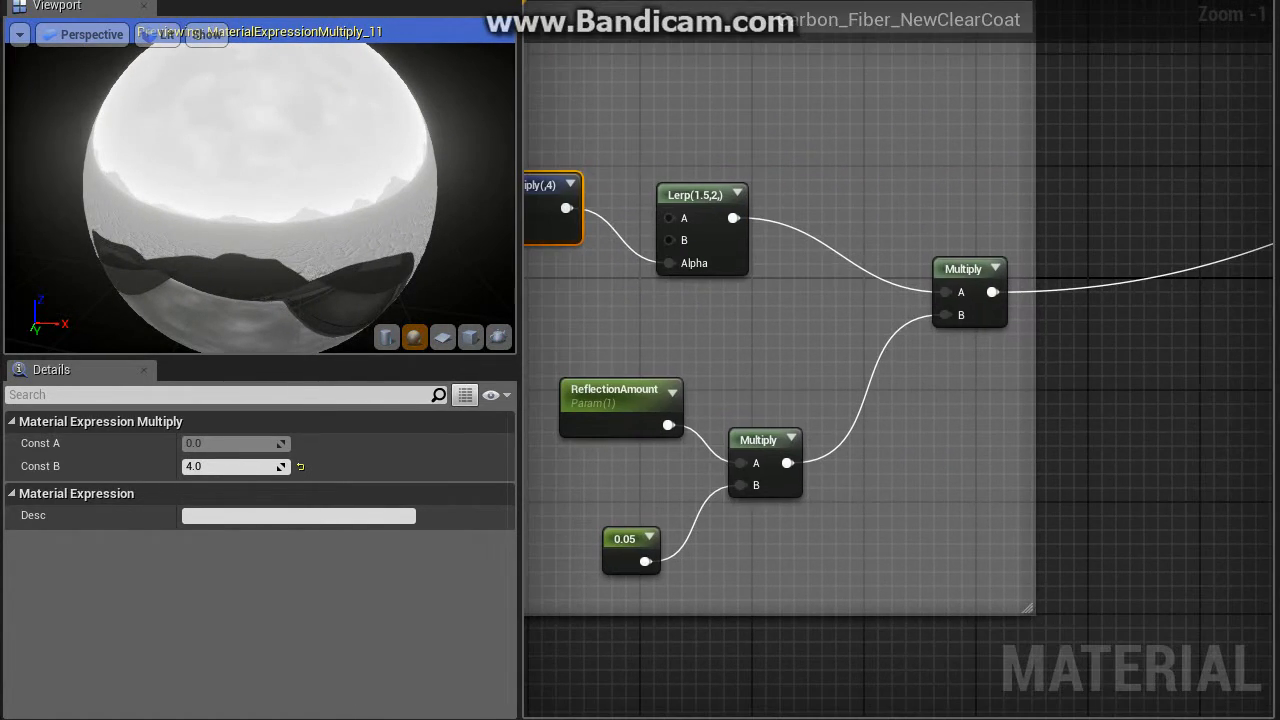
Step: Preview the Lerp(1.5,2,) node of the Reflection Mask group and rotate the sphere to inspect it
click(720, 232)
right_click(722, 234)
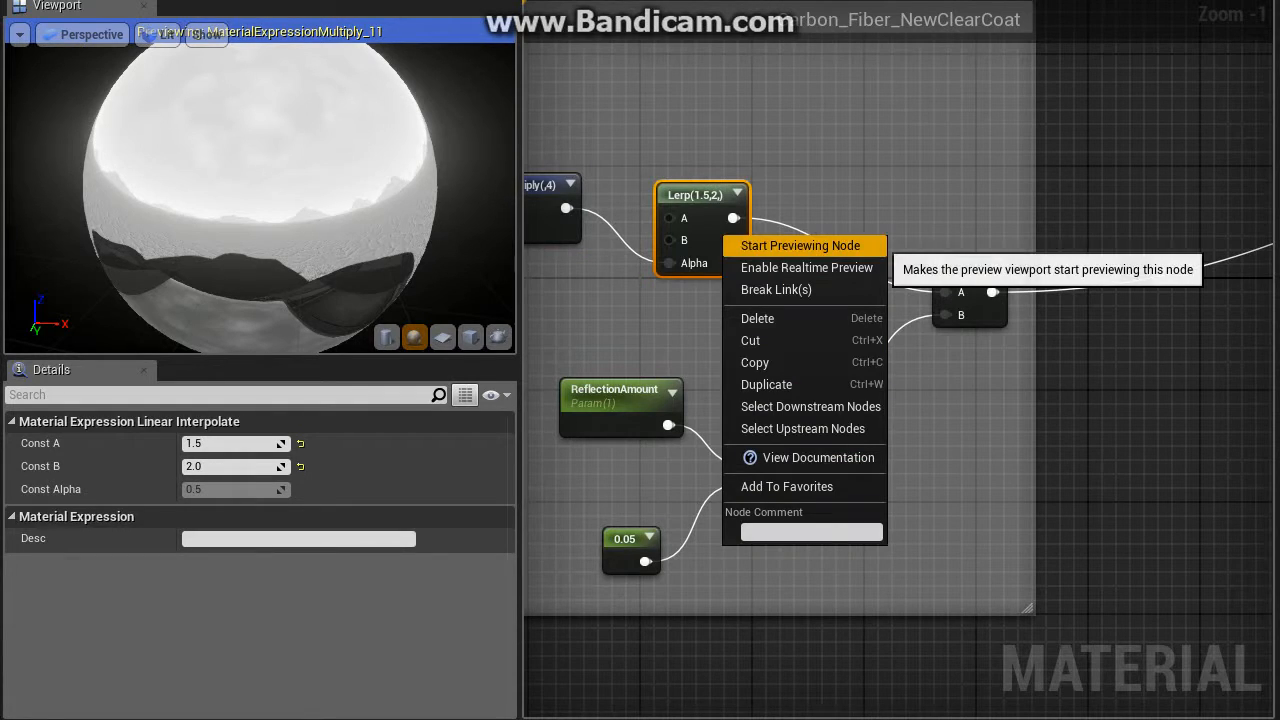
click(780, 246)
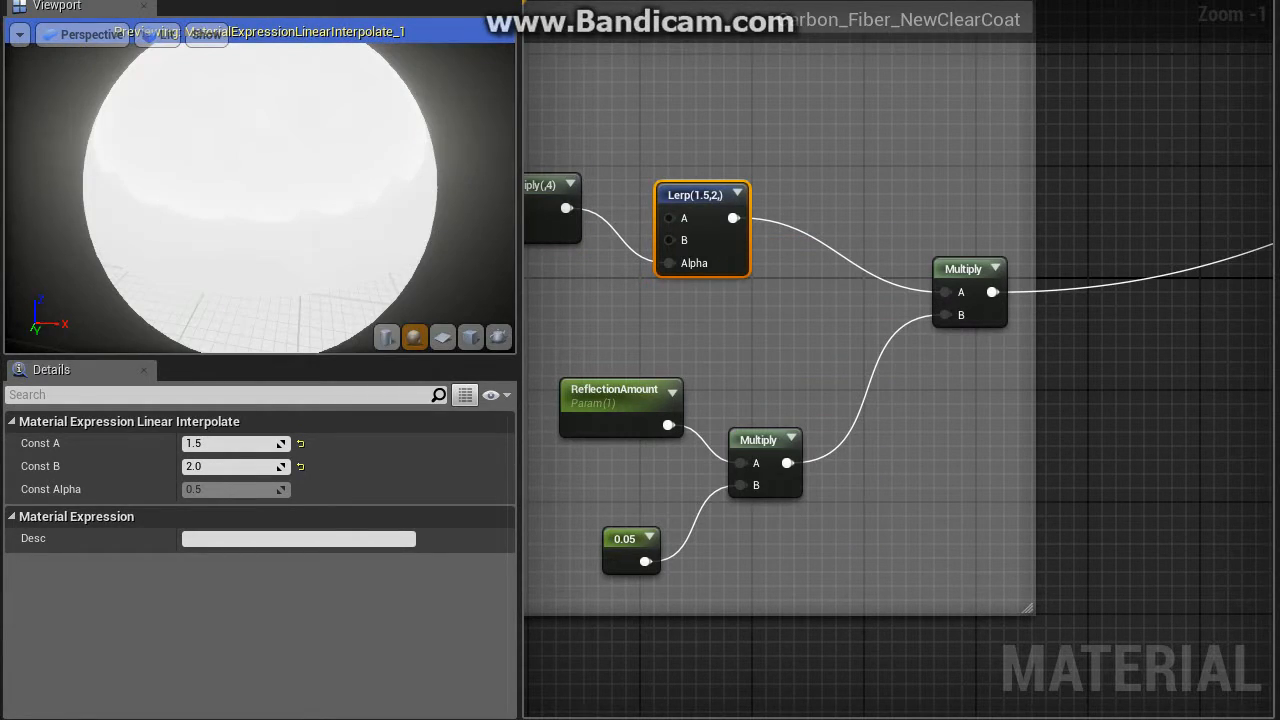
drag(260, 190, 260, 250)
Step: Preview the final Multiply node of the Reflection Mask group and inspect the mask around the sphere
click(963, 270)
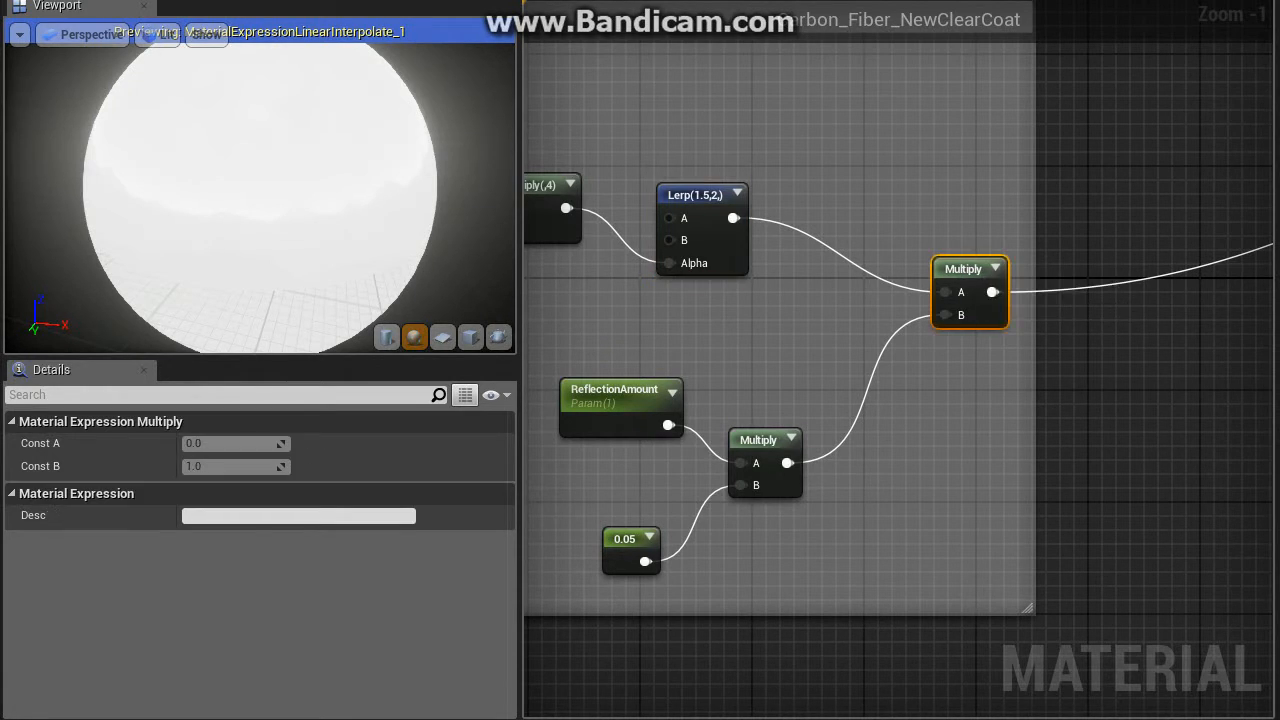
right_click(972, 272)
click(1047, 276)
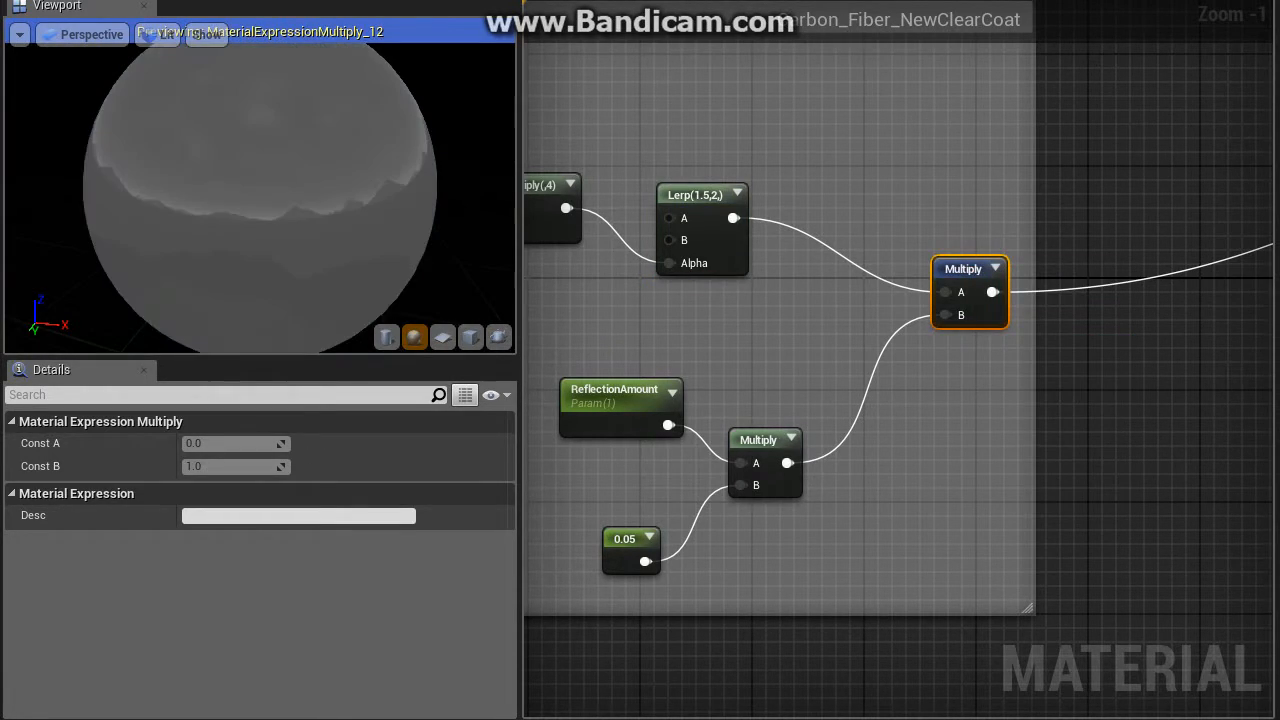
drag(260, 190, 308, 227)
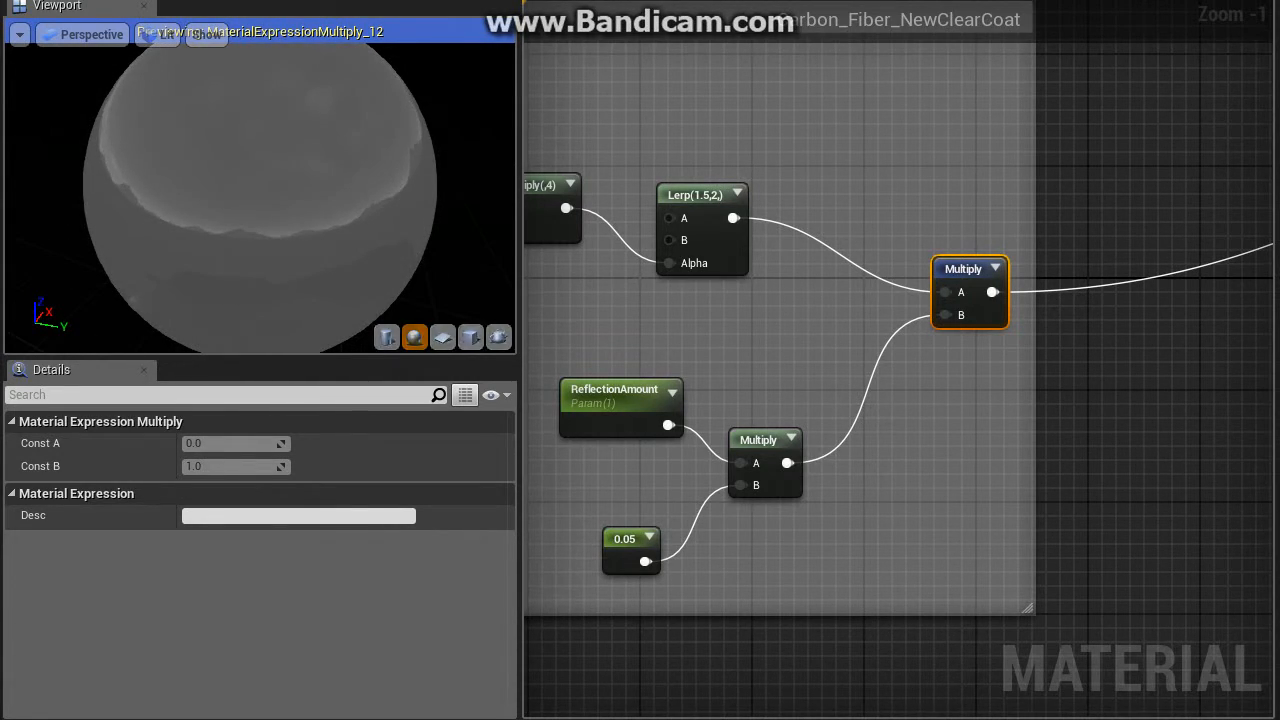
Step: Examine how the ReflectionAmount parameter and the 0.05 constant are multiplied to scale the reflection mask
right_drag(1043, 350, 844, 317)
scroll(844, 317, down, 3)
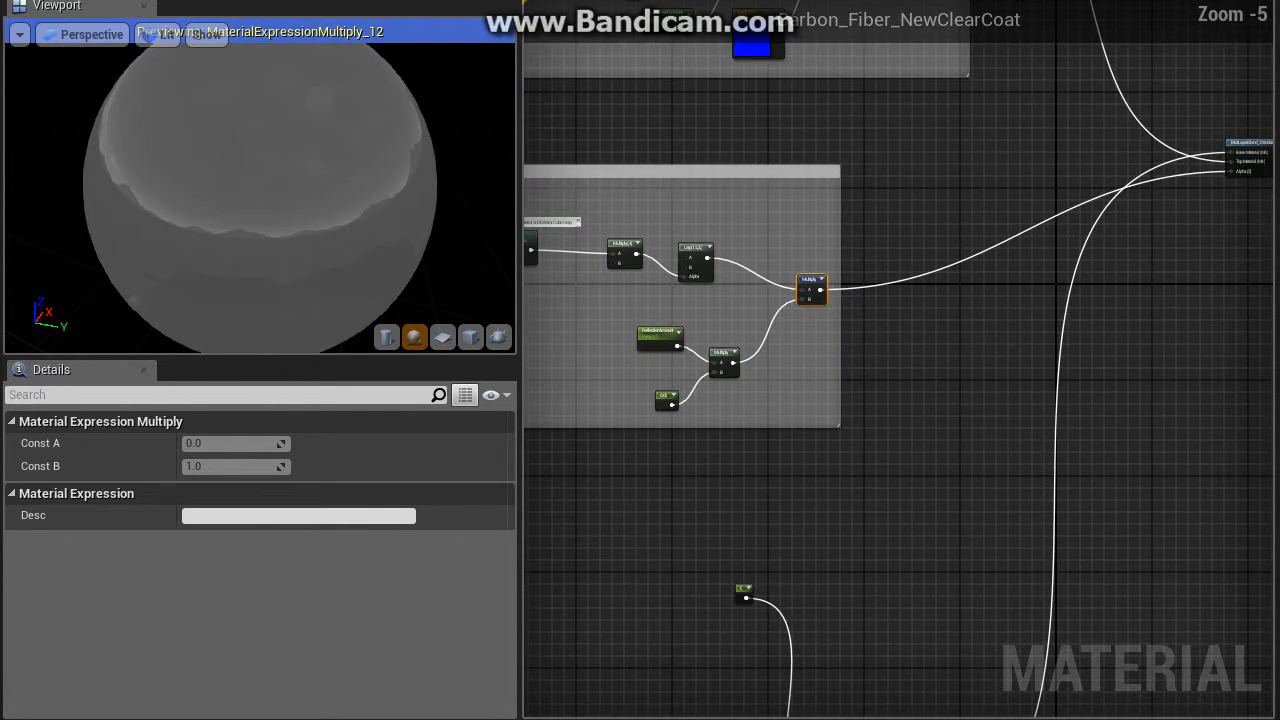
scroll(878, 366, up, 3)
right_drag(700, 400, 1080, 358)
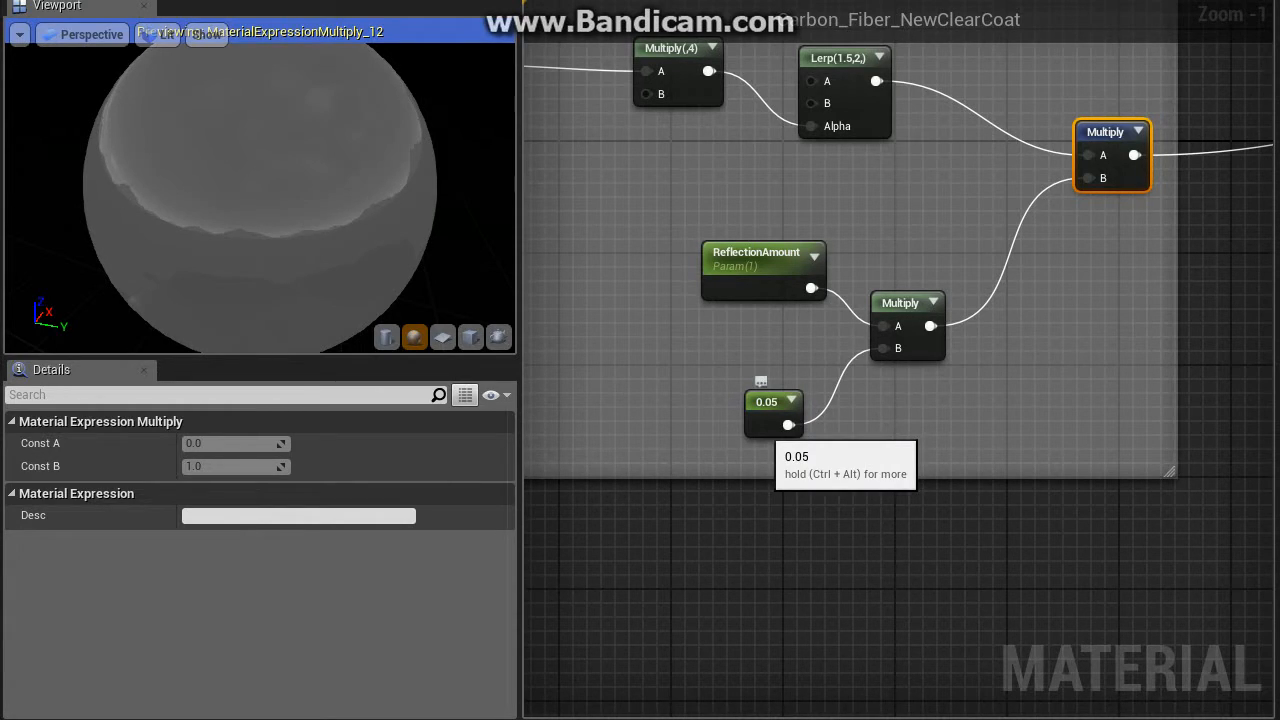
right_drag(788, 425, 643, 593)
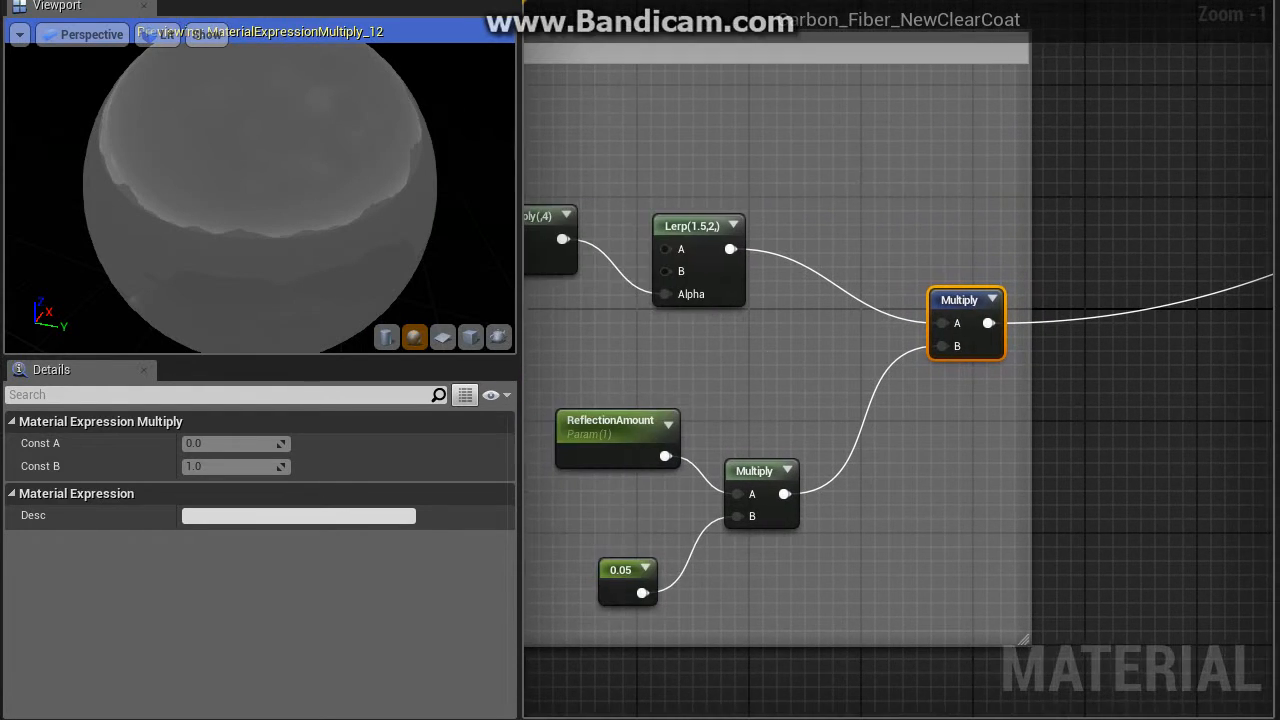
right_drag(790, 446, 1167, 395)
right_drag(660, 429, 939, 424)
right_drag(1169, 508, 560, 480)
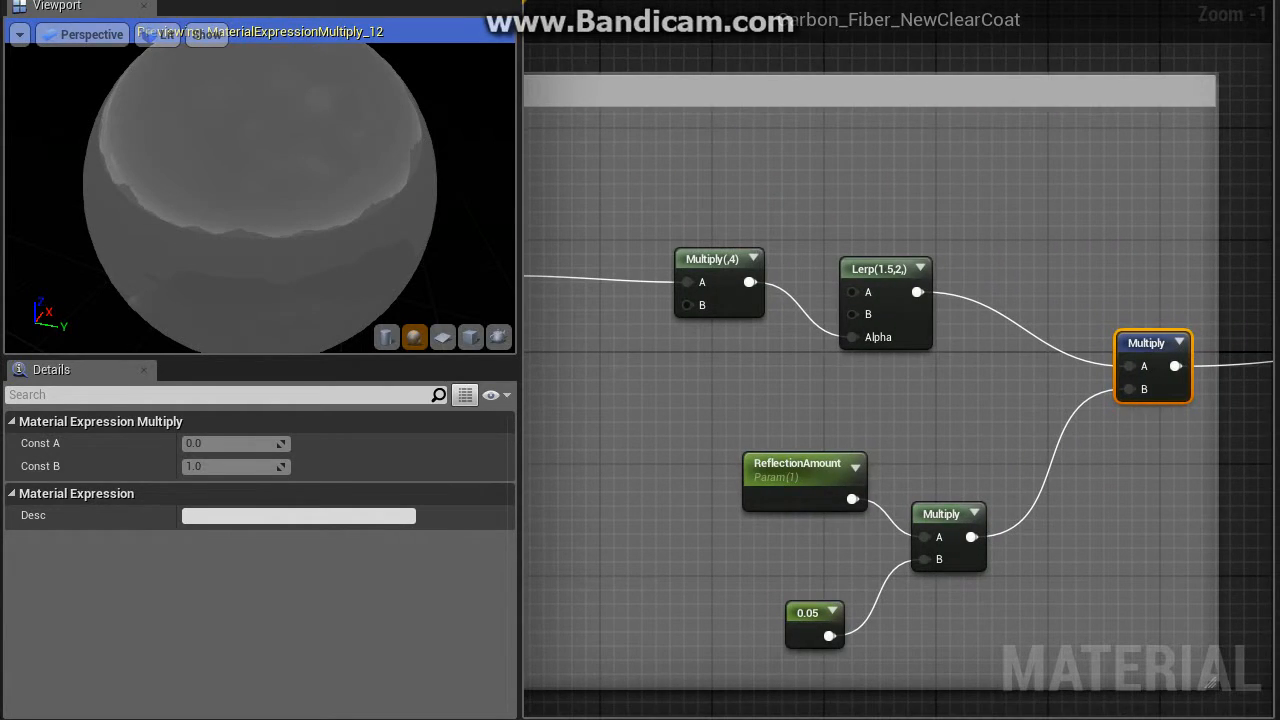
Step: Inspect the MatLayerBlend_Standard function node and the base material, top material and alpha connections that feed it
right_drag(1130, 440, 640, 402)
scroll(1150, 363, down, 2)
right_drag(1150, 363, 700, 520)
right_drag(1015, 395, 723, 472)
scroll(723, 472, up, 2)
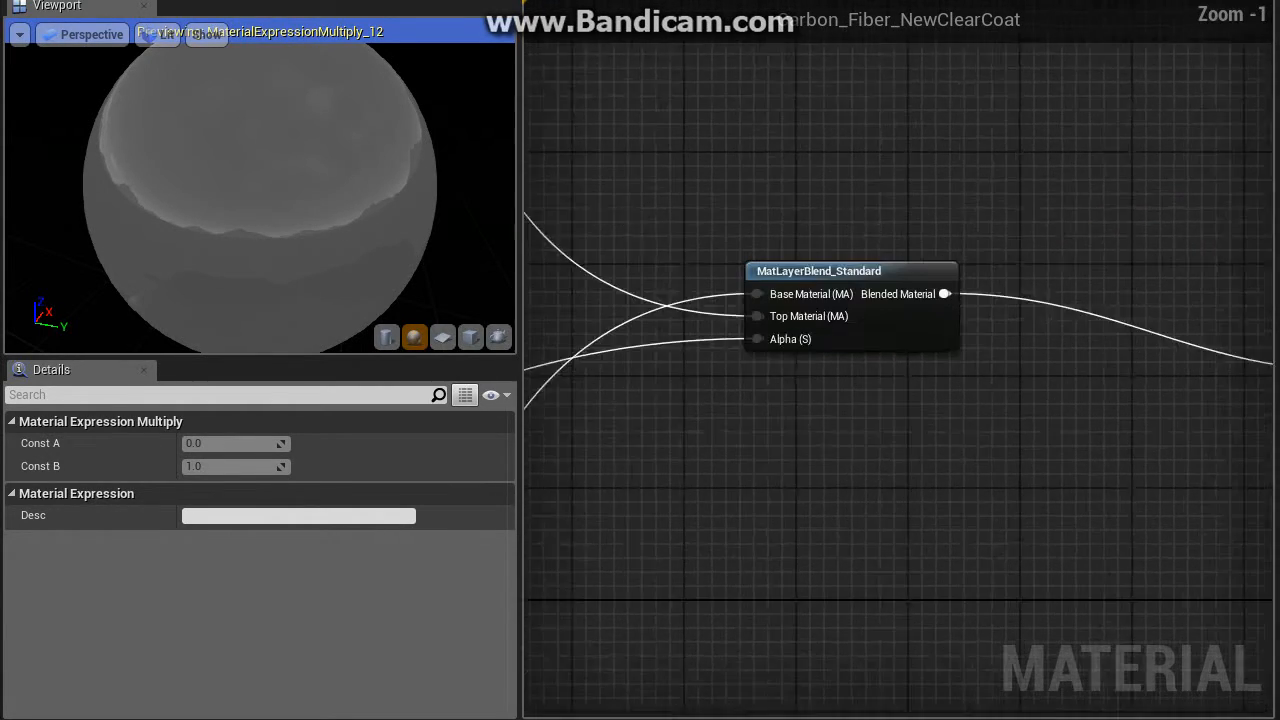
scroll(930, 401, up, 1)
click(890, 280)
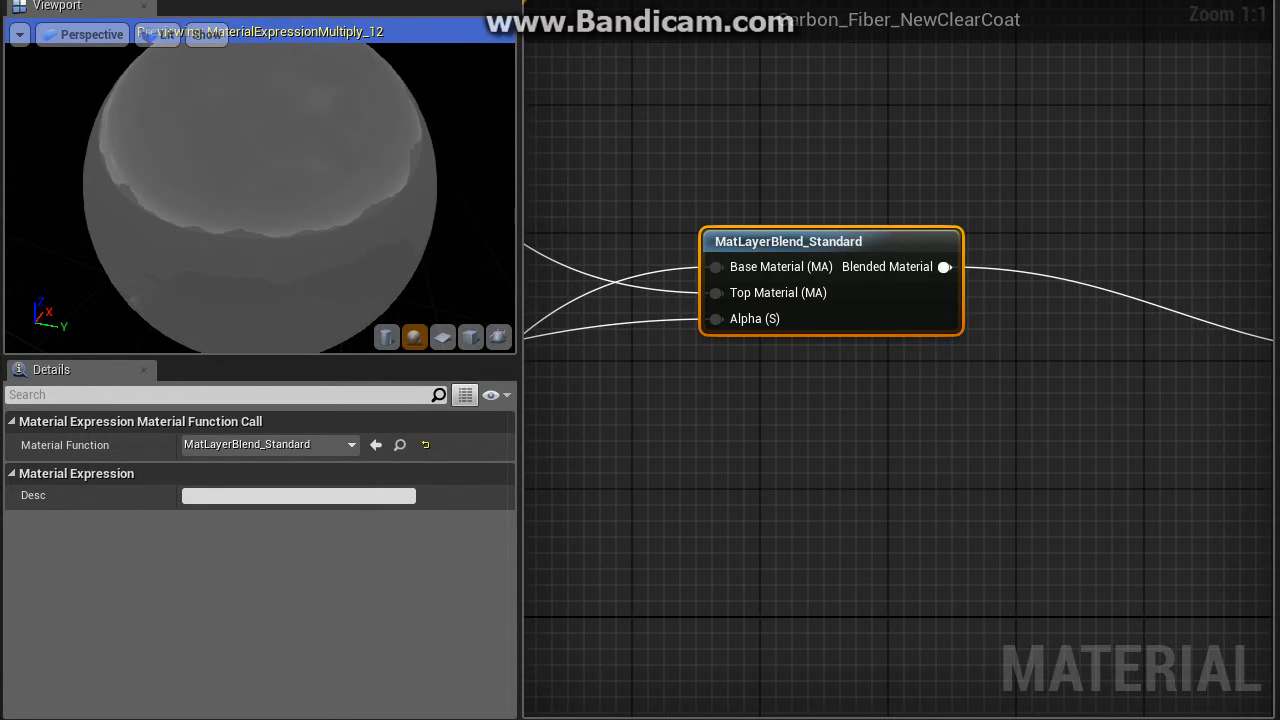
right_drag(729, 347, 749, 369)
scroll(749, 369, down, 3)
right_drag(1150, 600, 1096, 400)
key(Home)
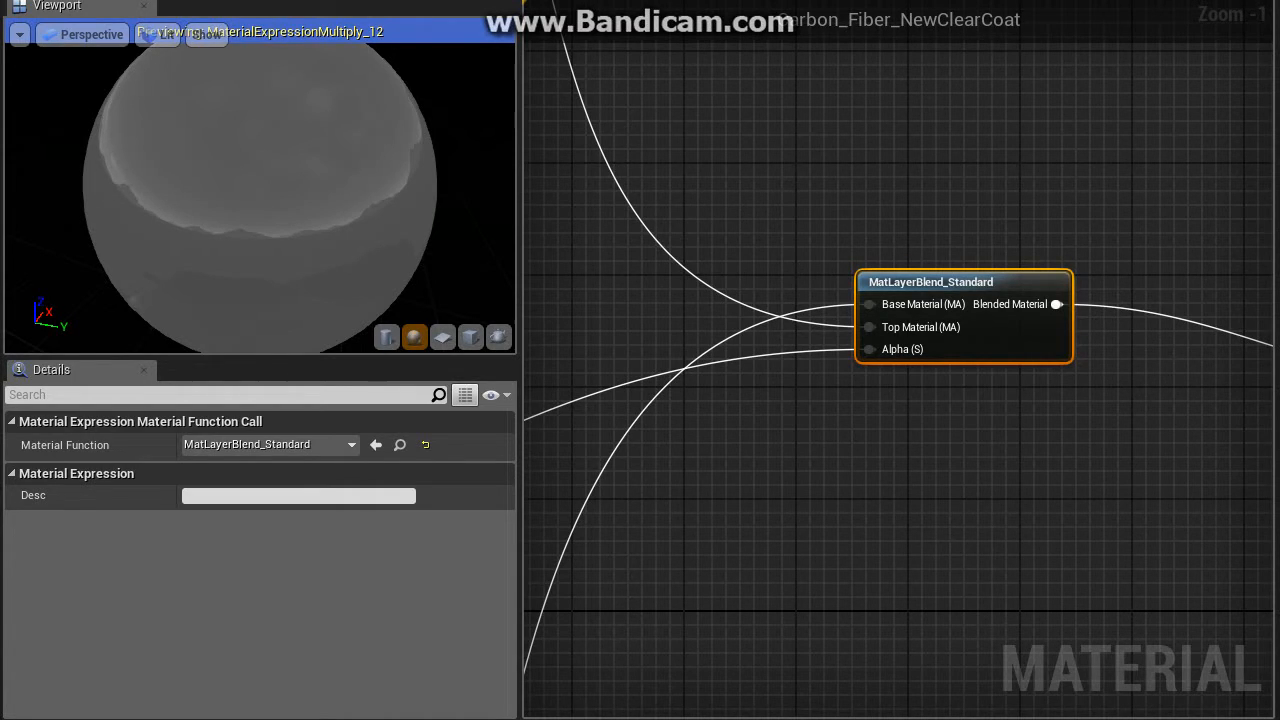
Step: Inspect the settings of the final Carbon_Fiber_NewClearCoat material node that receives the blended material
right_drag(640, 450, 597, 350)
scroll(1170, 360, down, 2)
right_drag(1170, 360, 603, 380)
scroll(935, 400, up, 2)
click(845, 287)
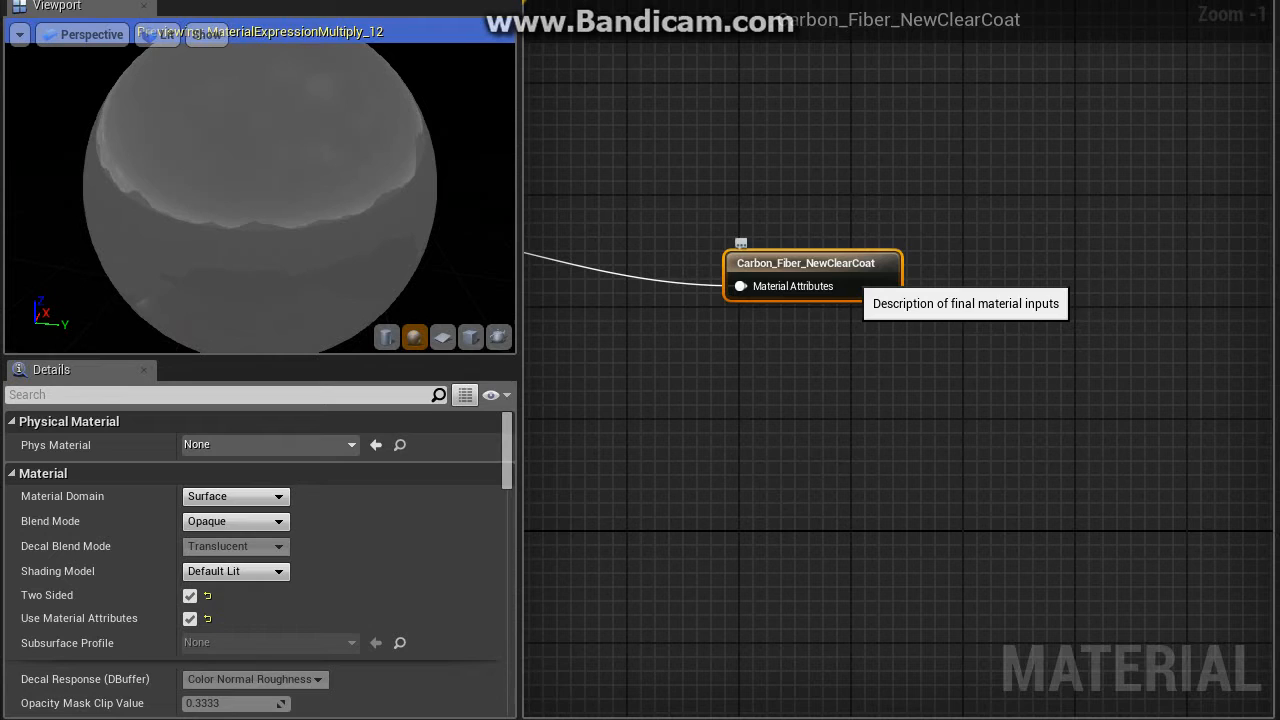
click(856, 352)
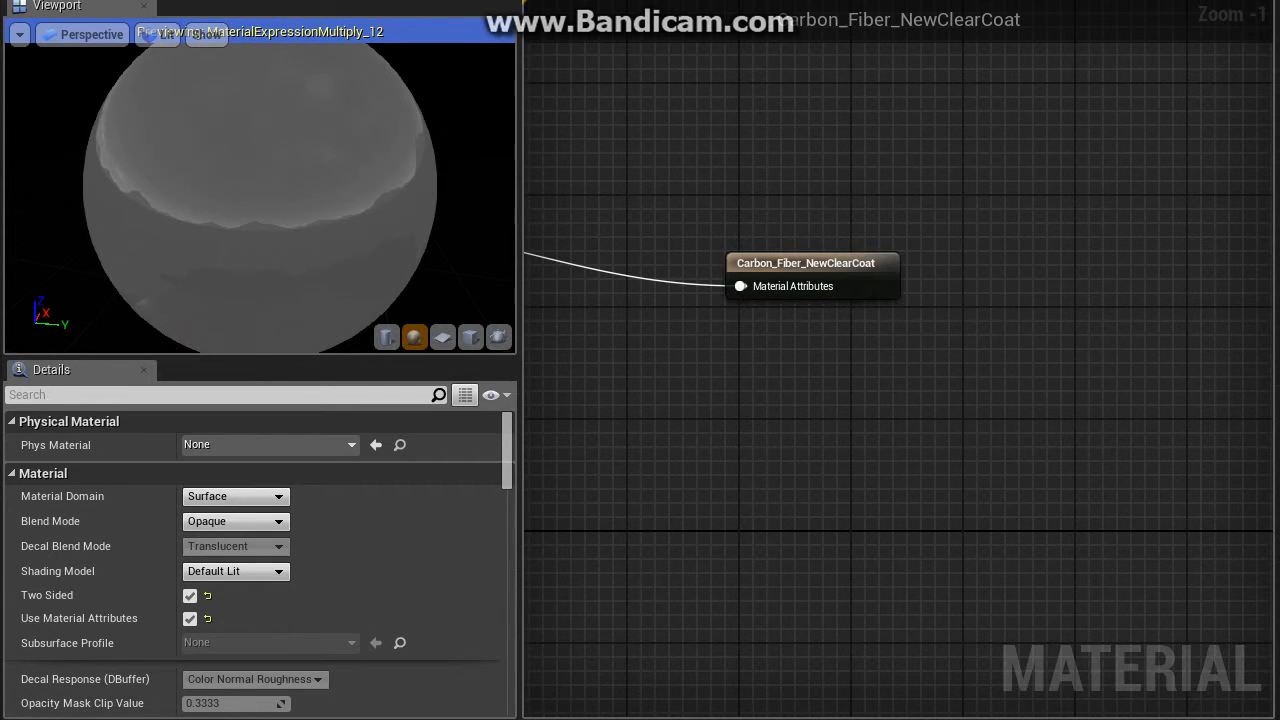
Step: Stop previewing the final Multiply node of the Reflection Mask group so the viewport shows the complete material
right_drag(600, 325, 1179, 317)
scroll(865, 319, down, 4)
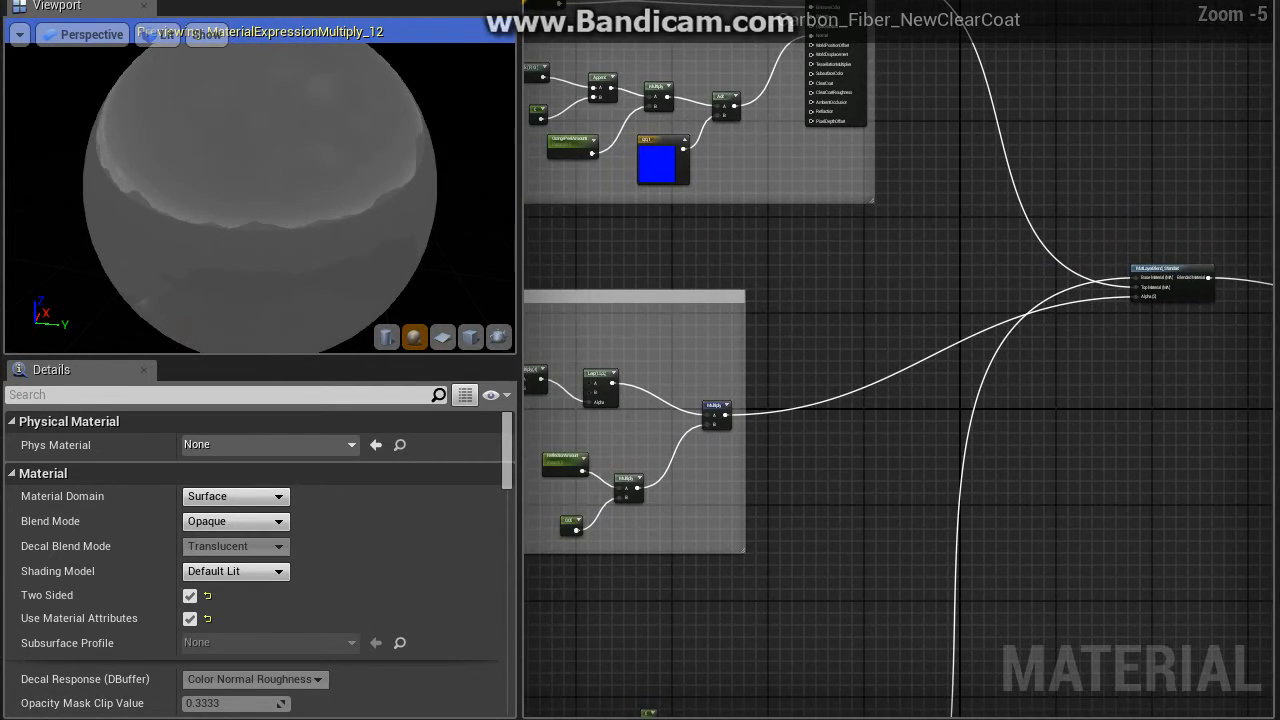
right_drag(741, 460, 839, 336)
scroll(839, 336, up, 2)
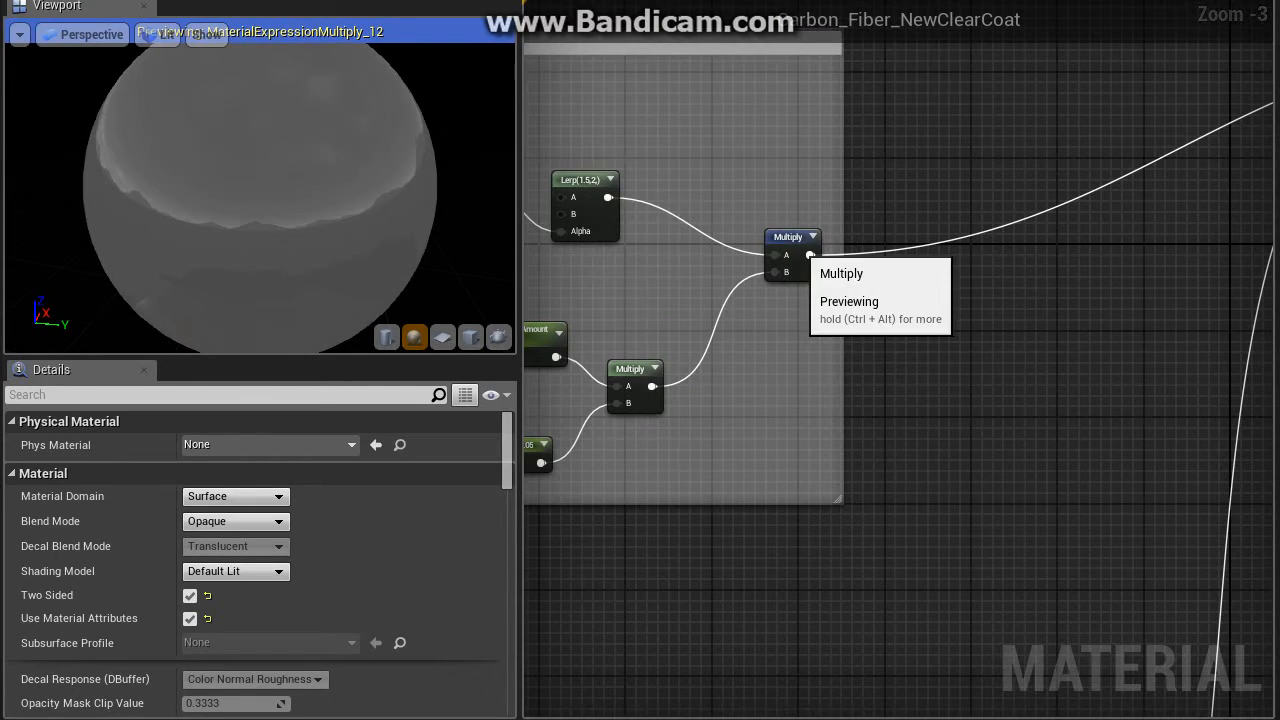
right_click(810, 255)
click(860, 254)
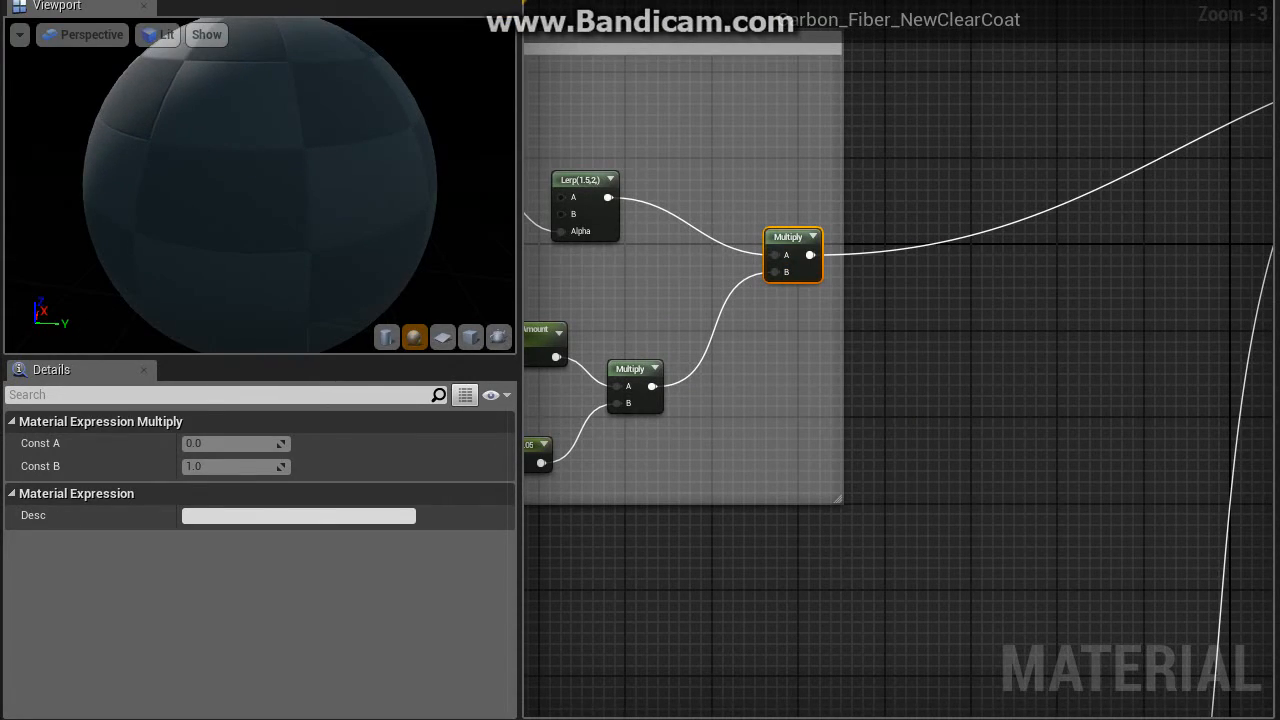
click(920, 350)
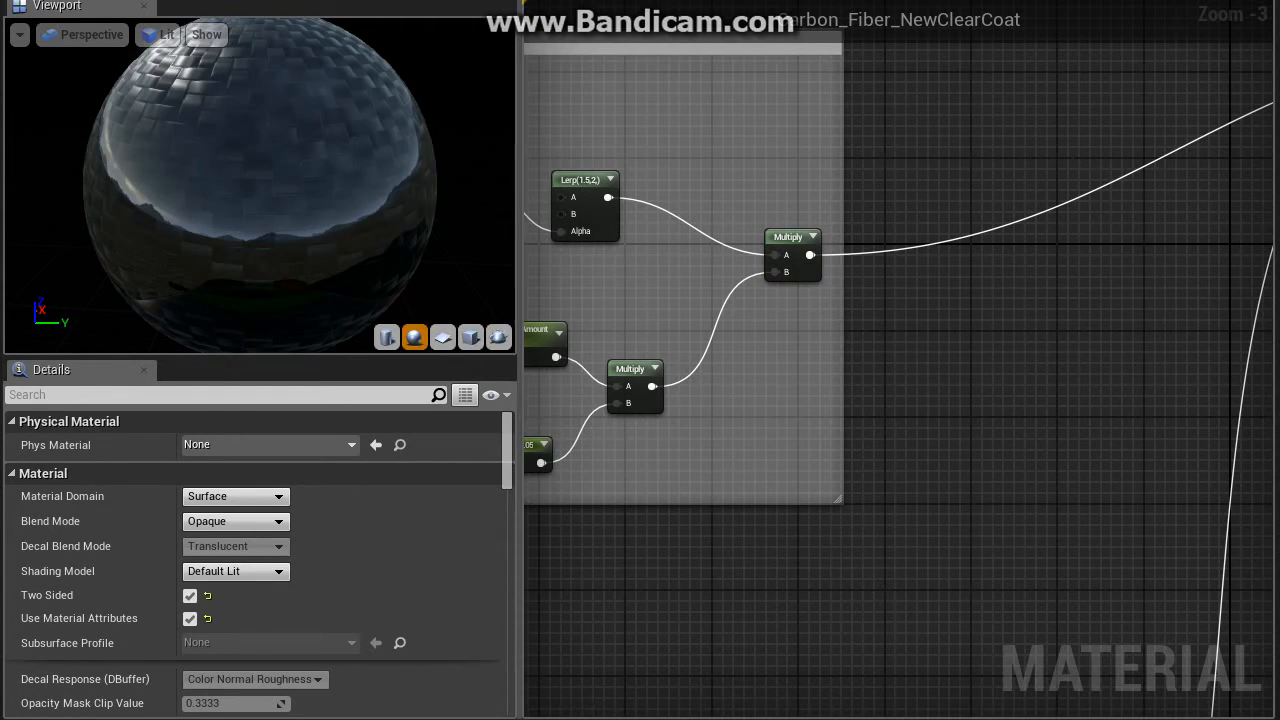
Step: Review the whole graph, with the Reflection, Reflection Mask and Base Material groups feeding the layer blend
scroll(911, 357, down, 6)
scroll(911, 357, down, 1)
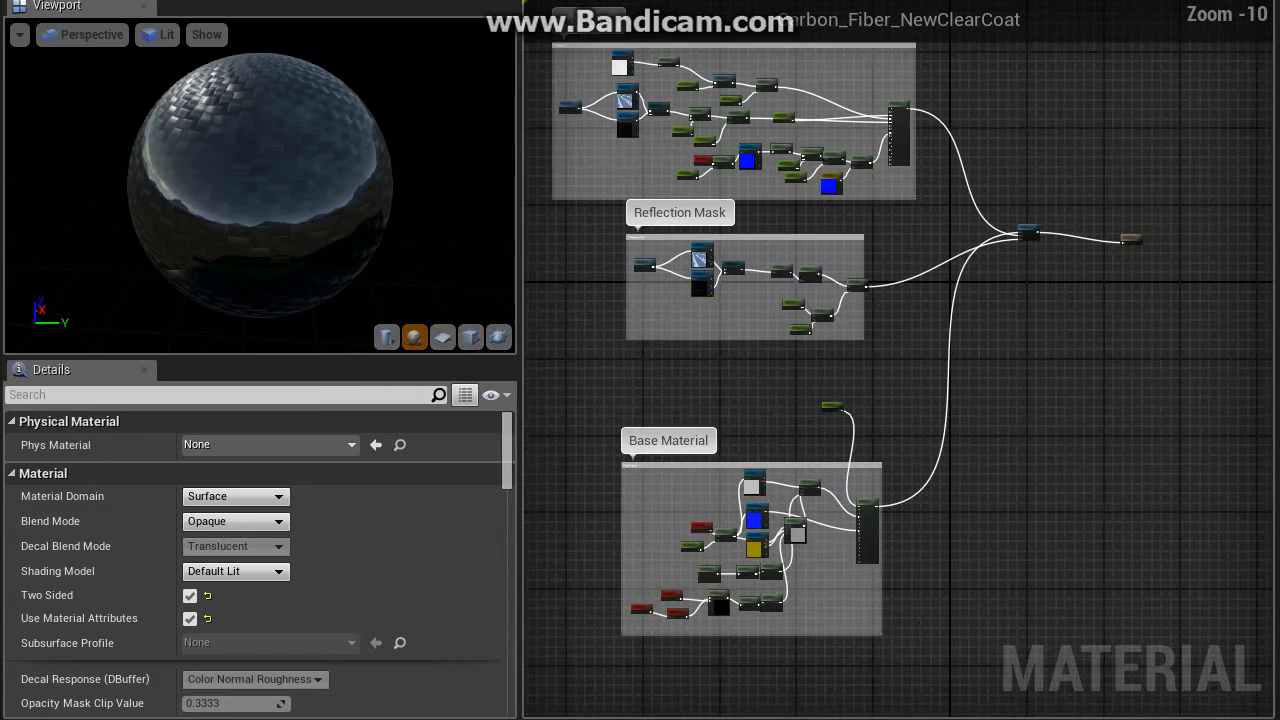
right_drag(974, 452, 1051, 509)
scroll(1082, 585, up, 1)
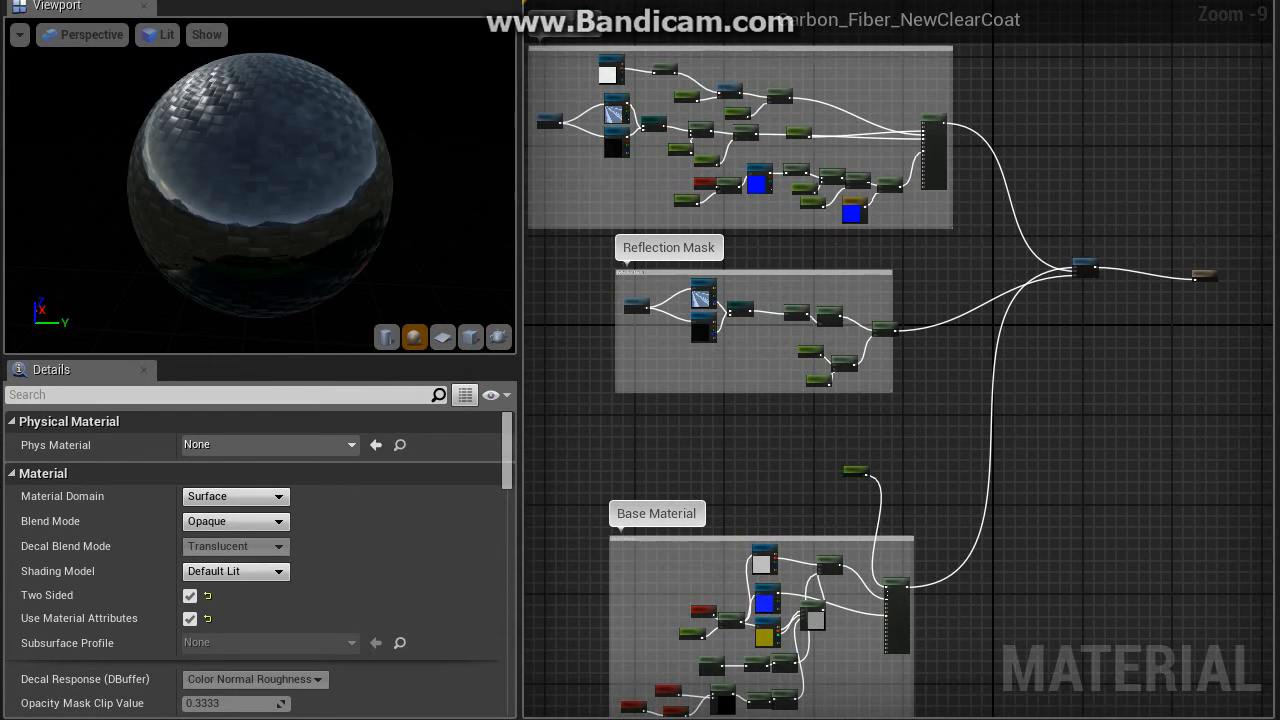